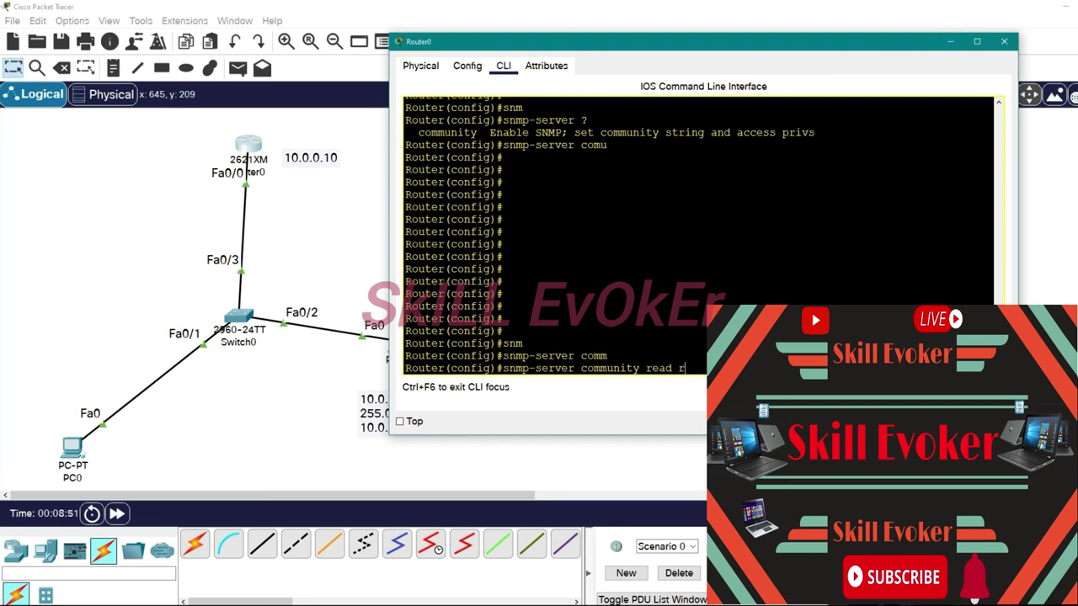
Step: In the reference PDF, circle the 'ro' keyword on the snmp-server community line, then return to Packet Tracer
key("alt+Tab")
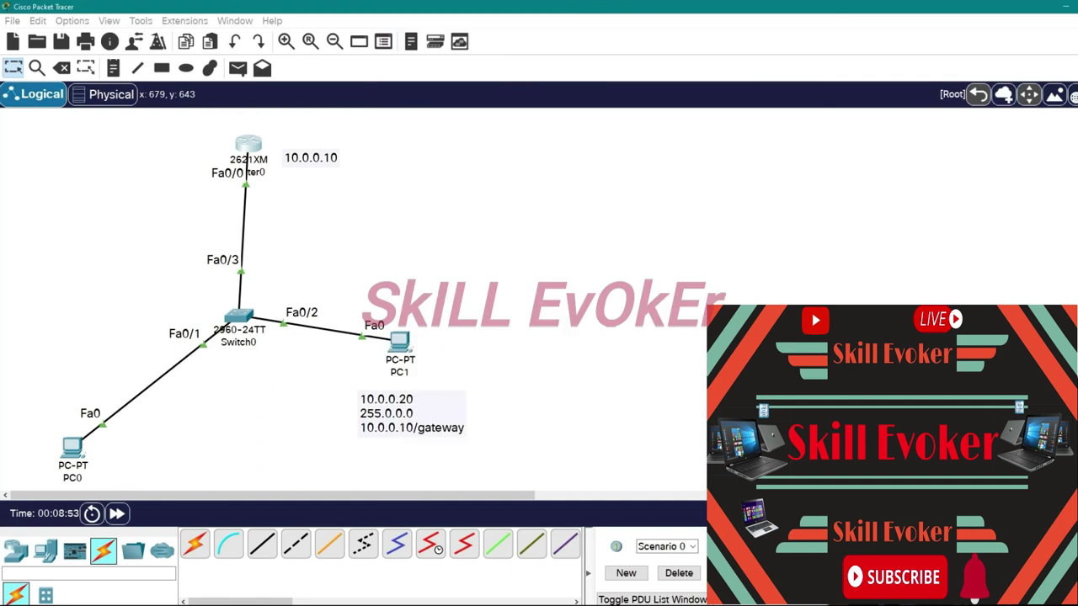
key("alt+Tab")
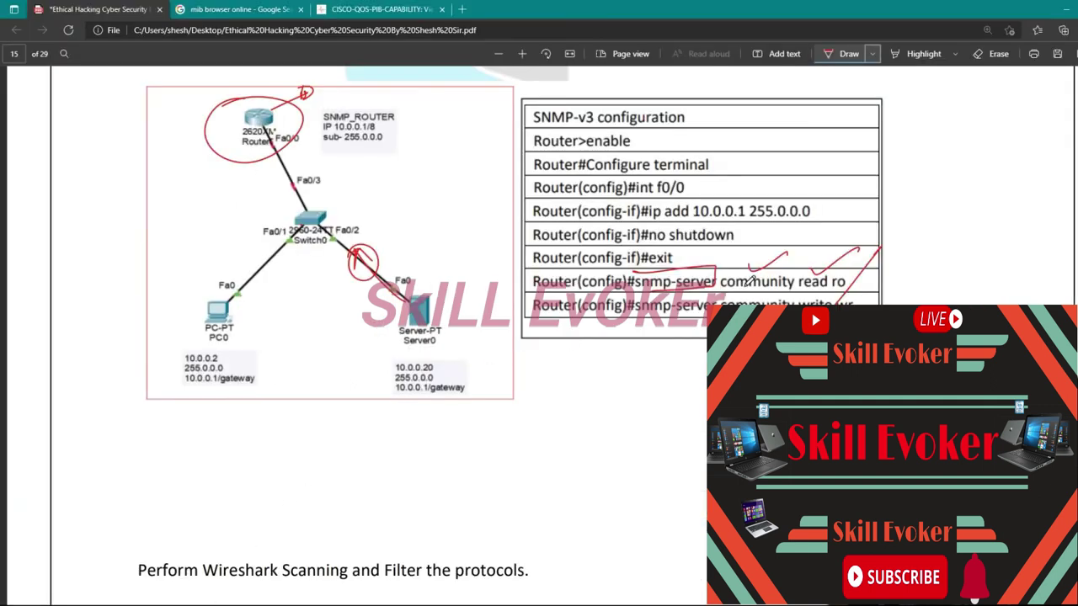
left_click_drag(857, 268, 845, 288)
key("alt+Tab")
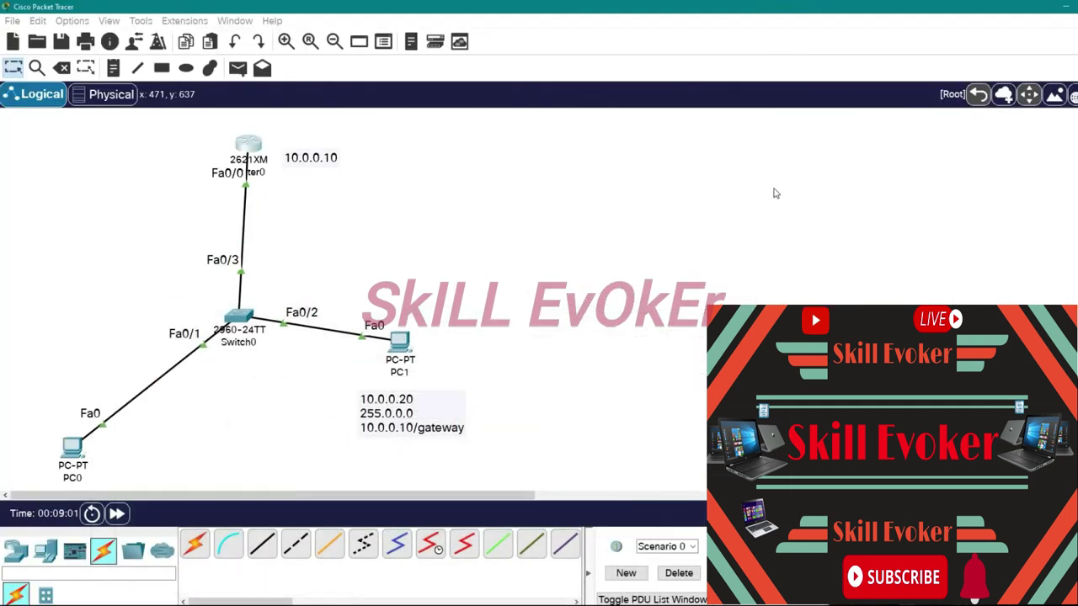
Step: On Router0, run 'snmp-server community read ro', then re-run it as 'snmp-server community read rw'
left_click(252, 145)
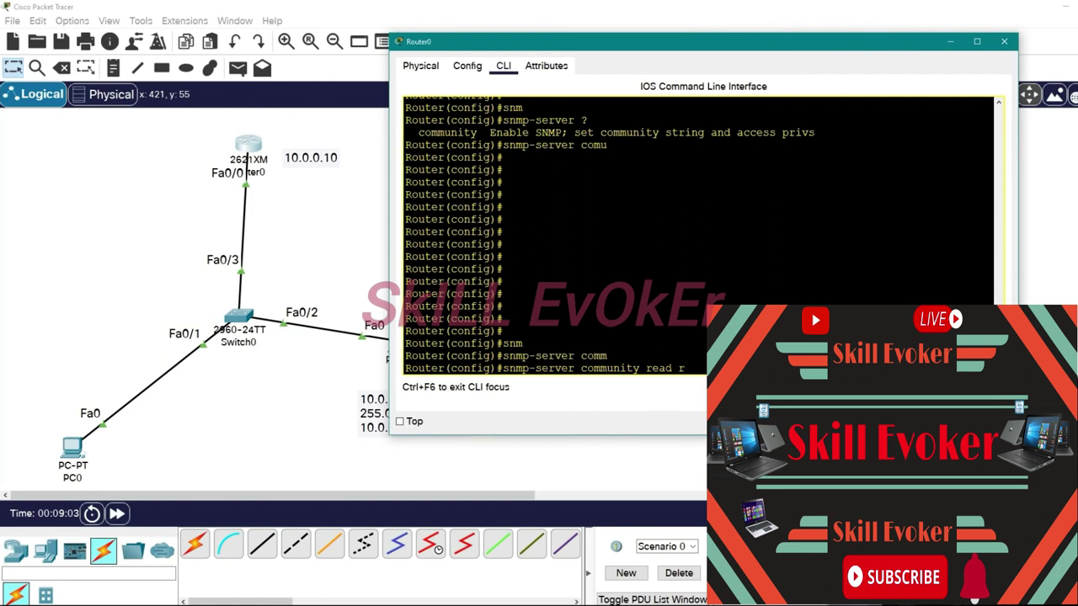
key("Return")
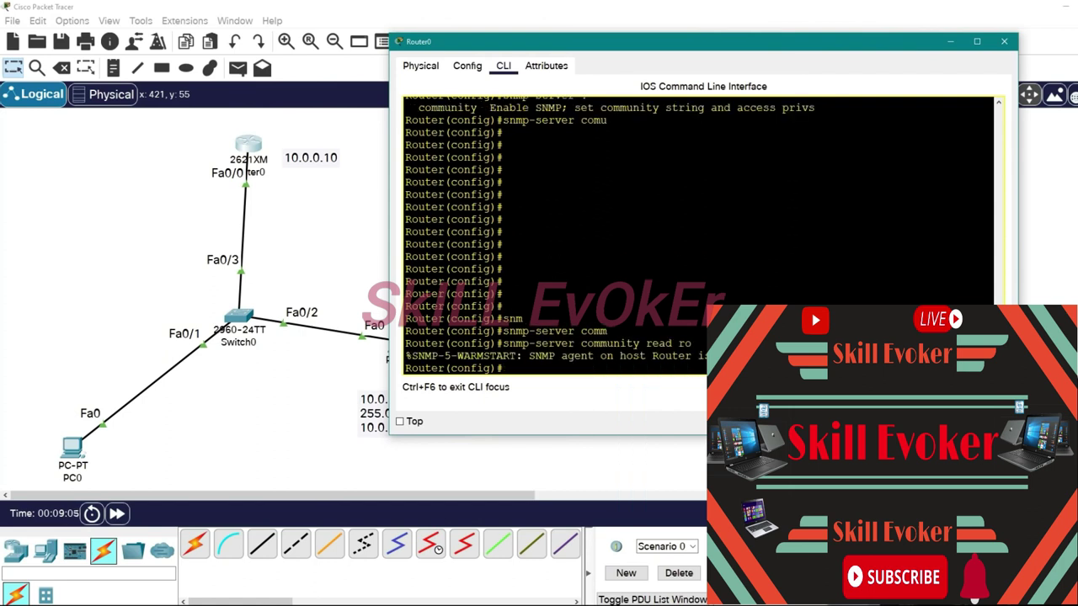
key("Return")
key("Return")
key("Up")
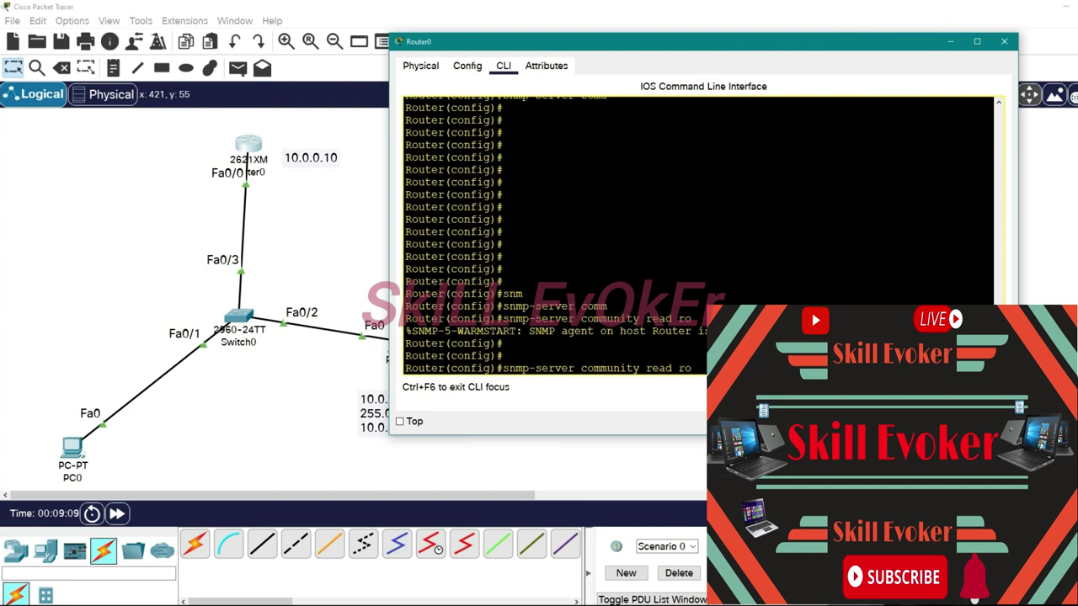
key("BackSpace")
key("BackSpace")
type("rw")
key("Return")
key("Return")
key("Return")
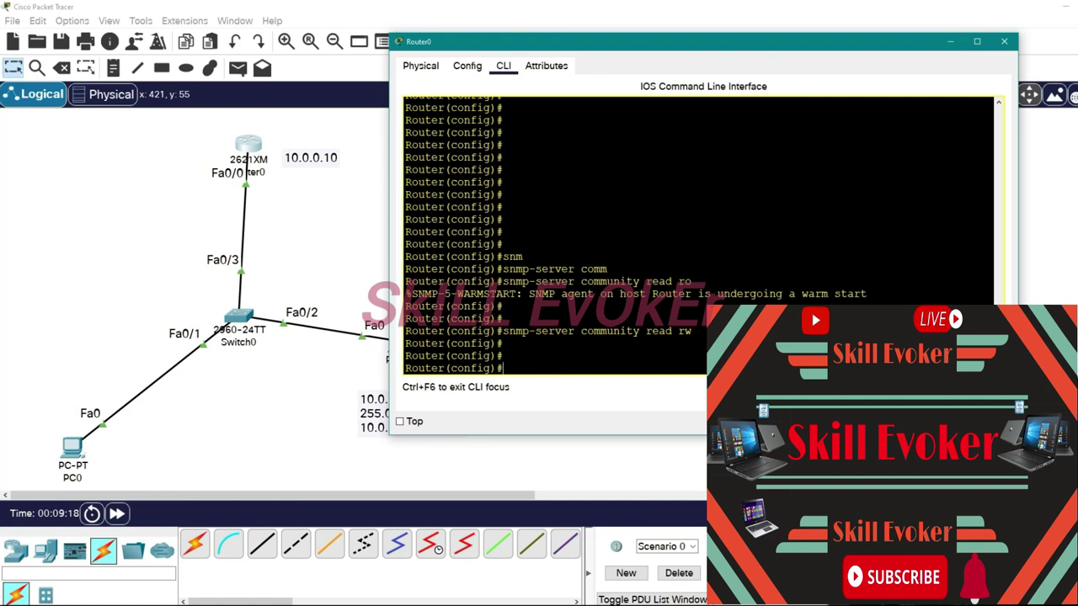
Step: In PC1's IP Configuration, enter IPv4 address 10.0.0.20 and default gateway 10.0.0.10
left_click(1003, 42)
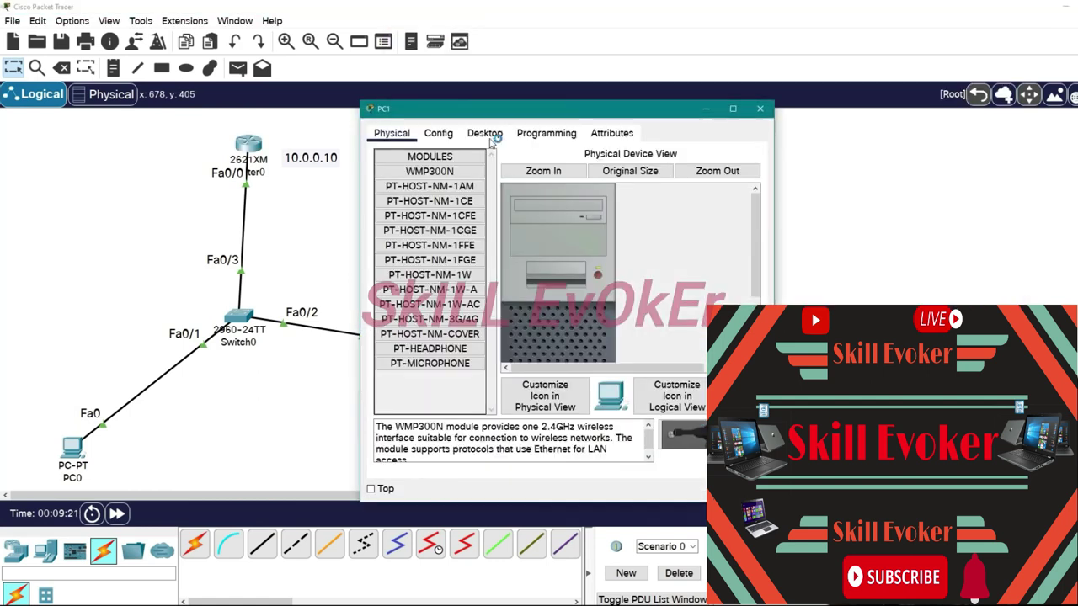
left_click(482, 134)
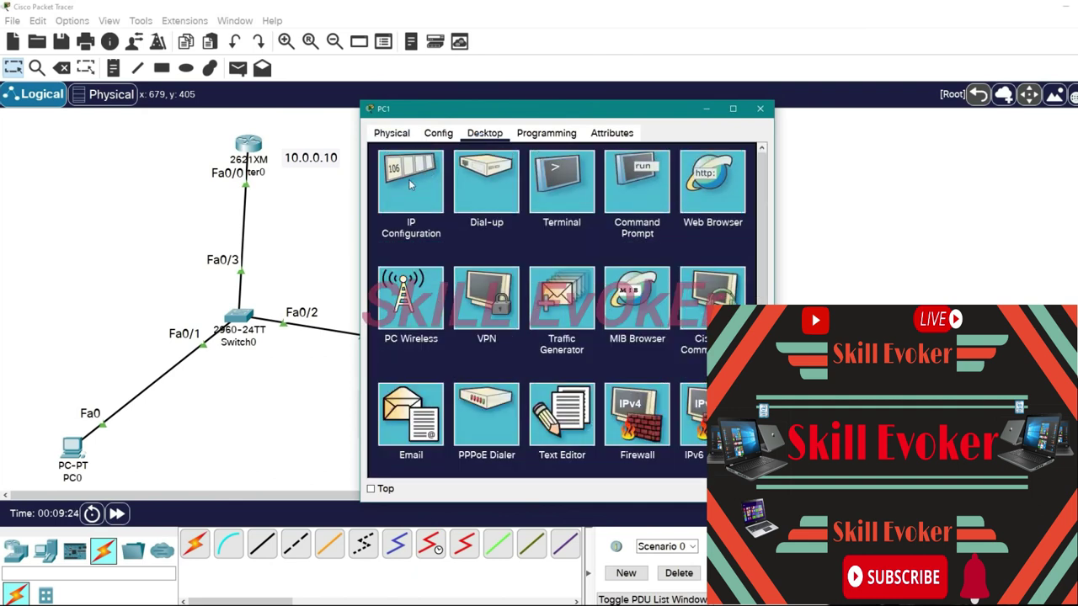
left_click(409, 179)
left_click(536, 225)
type("10.0.0.20")
key("Tab")
key("Tab")
type("12")
key("BackSpace")
key("BackSpace")
type("10.0.0.10")
key("Tab")
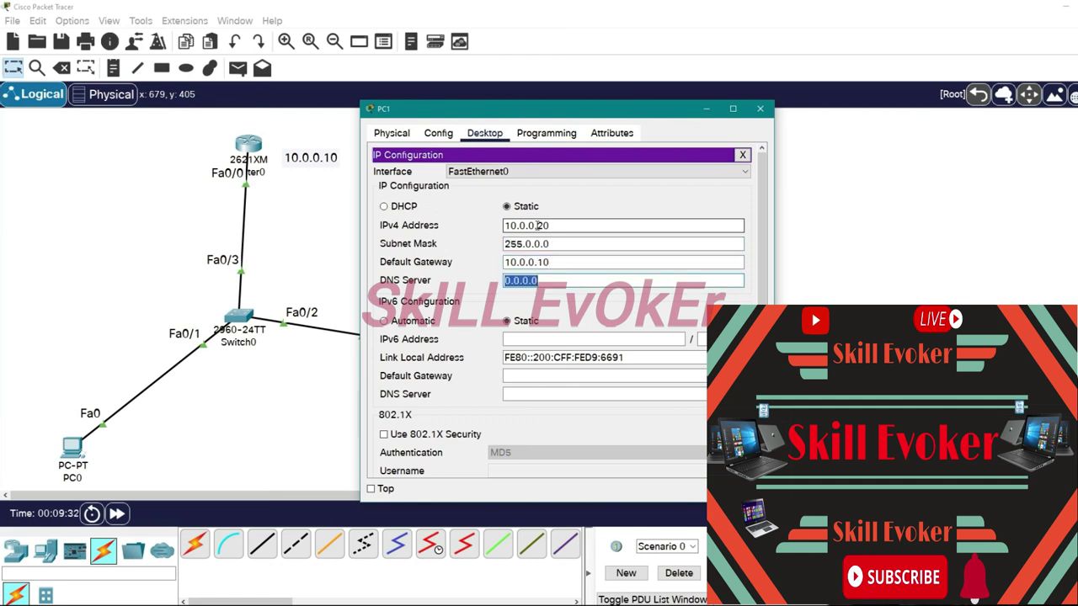
left_click(742, 155)
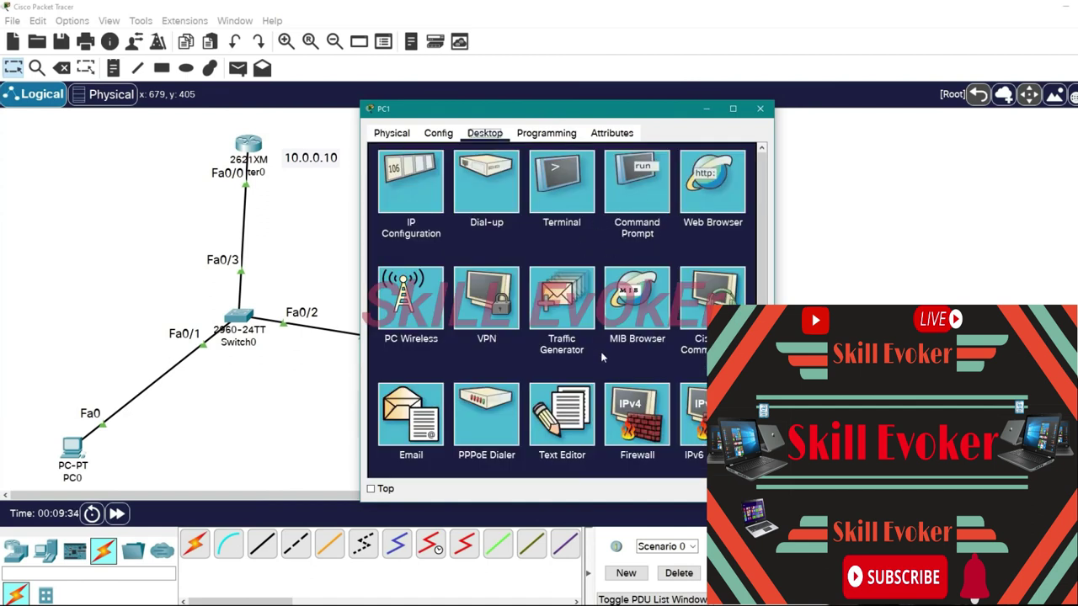
Step: Open PC1's MIB Browser, enlarge the window, and enter target address 10.0.0.10
left_click(631, 296)
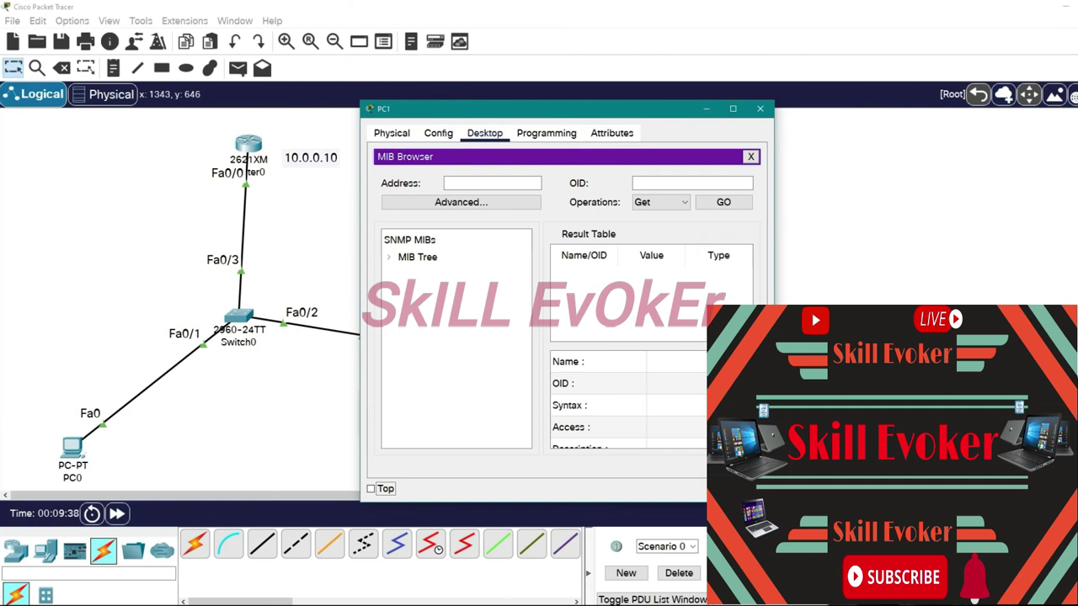
left_click_drag(773, 502, 972, 571)
left_click_drag(539, 119, 489, 111)
left_click(441, 174)
type("10.0.0.10")
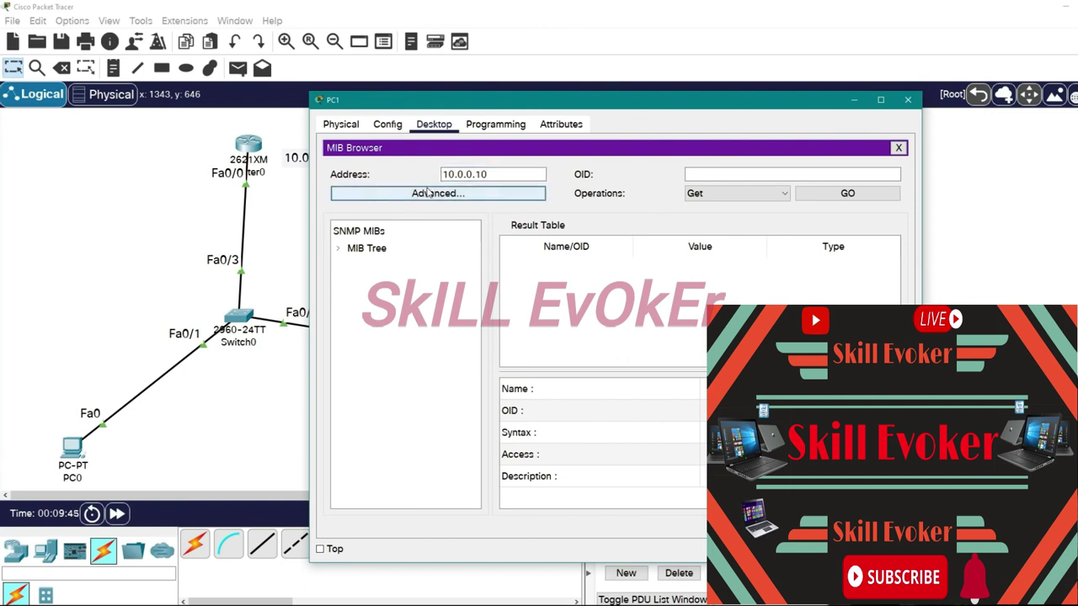
Step: In Advanced settings, keep port 161, enter the read community, choose SNMP v1, and expand the MIB tree
left_click(438, 193)
double_click(554, 246)
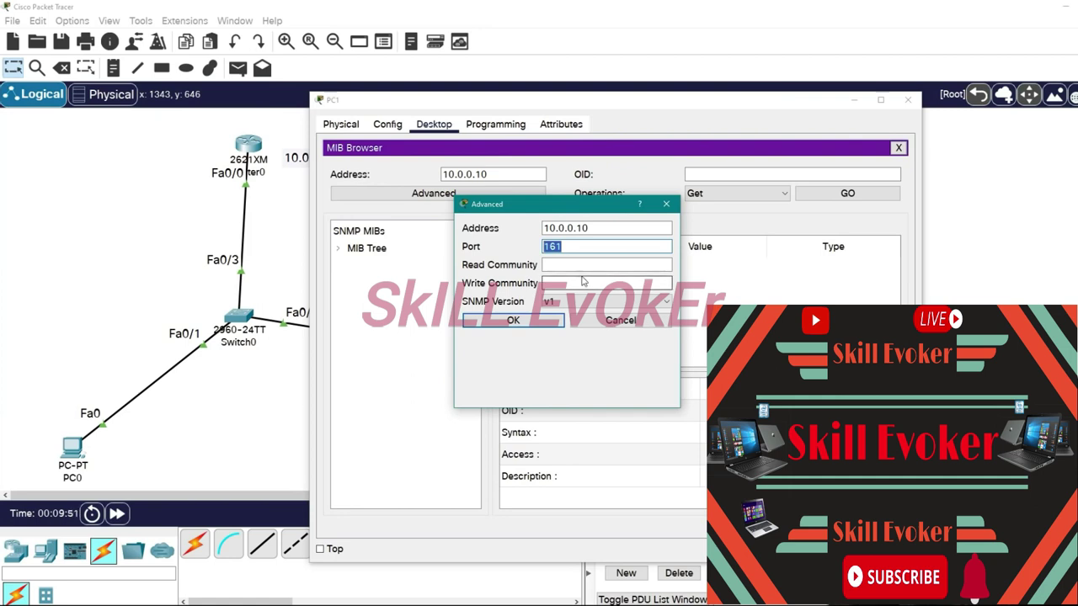
left_click(552, 264)
type("ccna")
left_click(552, 302)
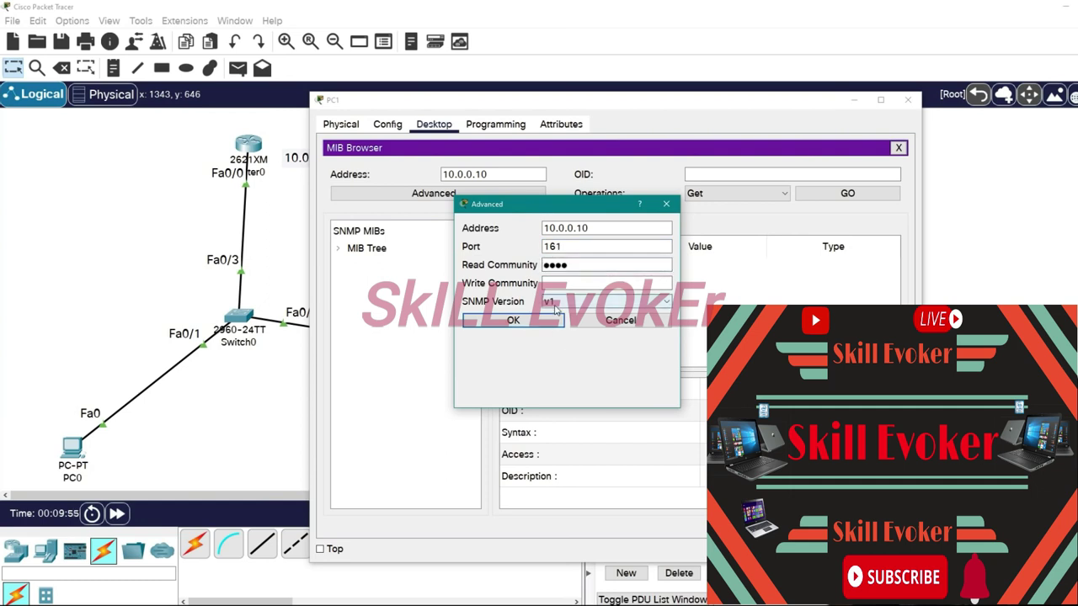
left_click(560, 335)
left_click(477, 321)
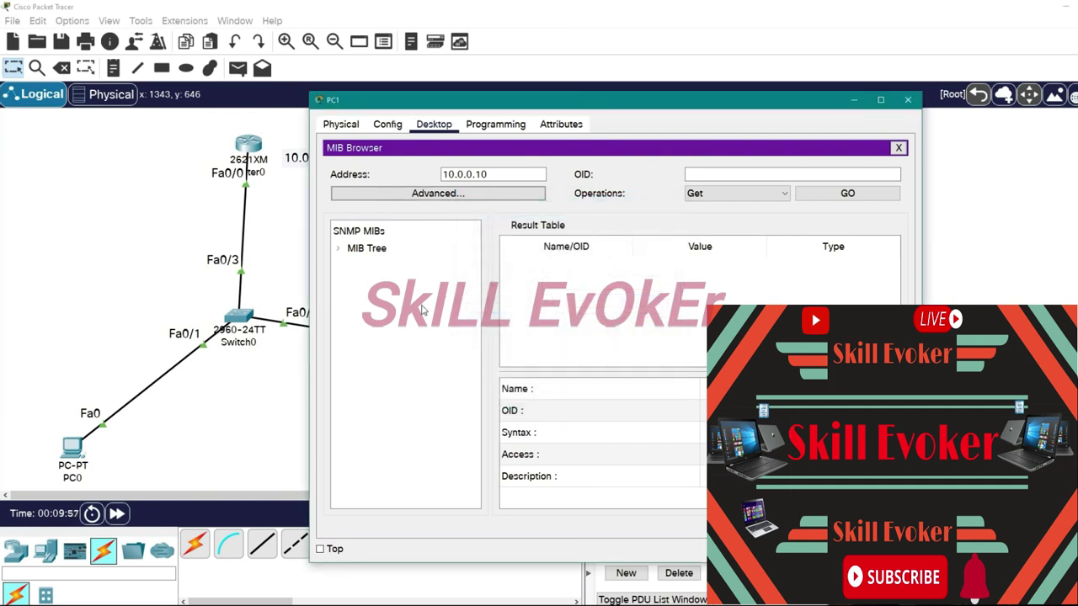
left_click(338, 248)
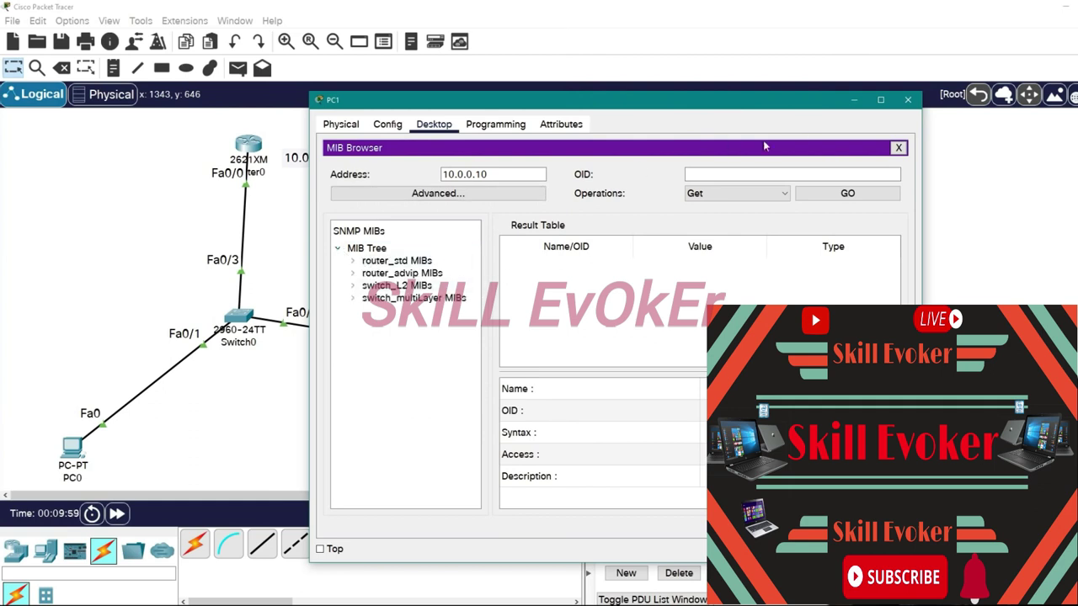
Step: Maximize PC1, widen the tree pane, and expand router_std MIBs through .iso, .org, .dod, .internet, .mgmt, .mib-2 to .system
left_click(880, 99)
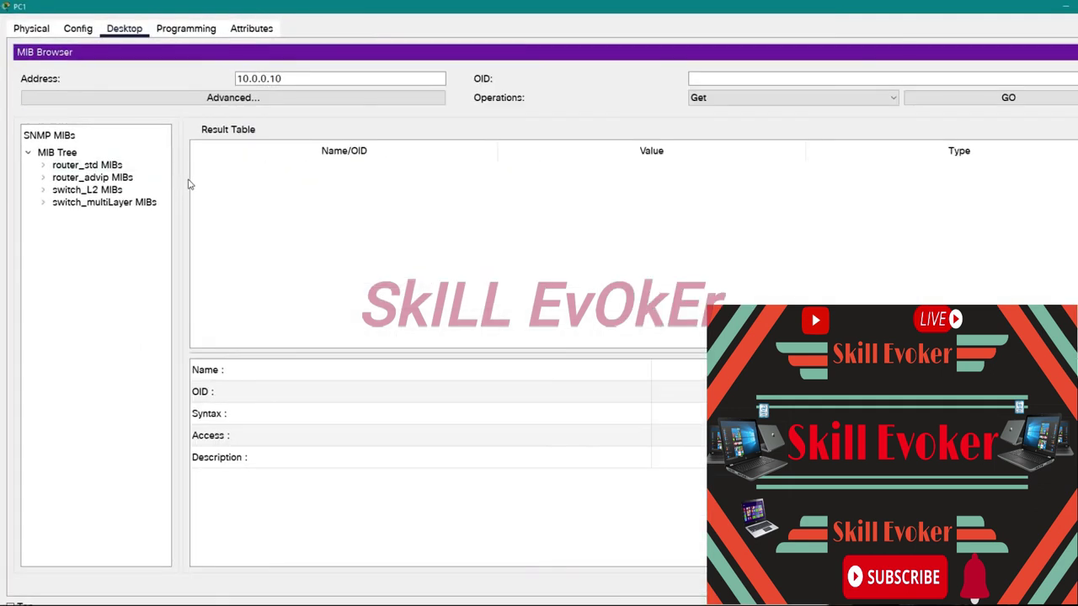
left_click_drag(180, 180, 368, 202)
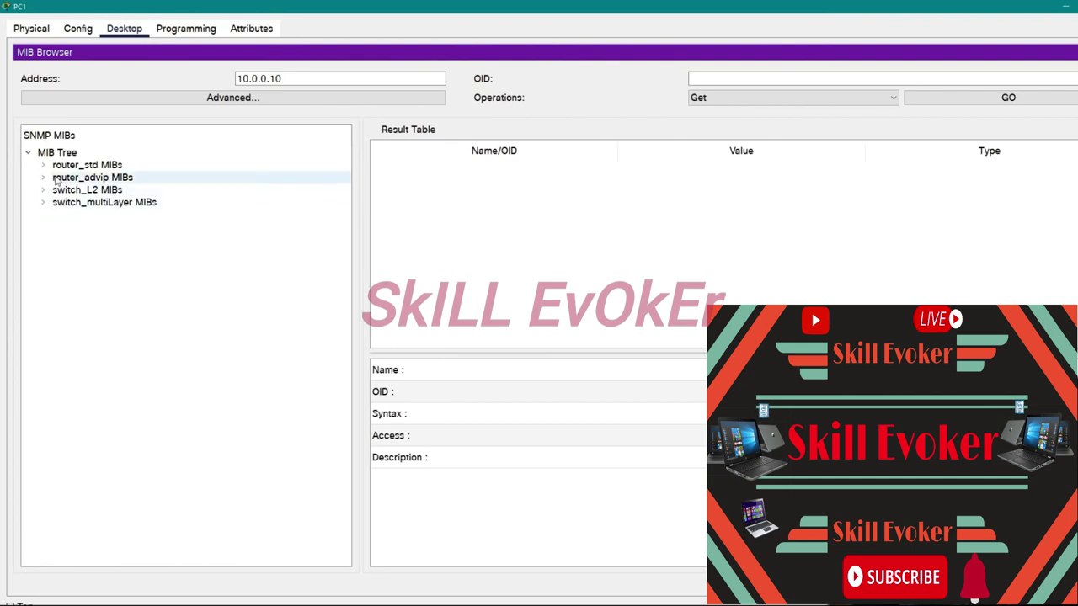
left_click(52, 166)
left_click(51, 166)
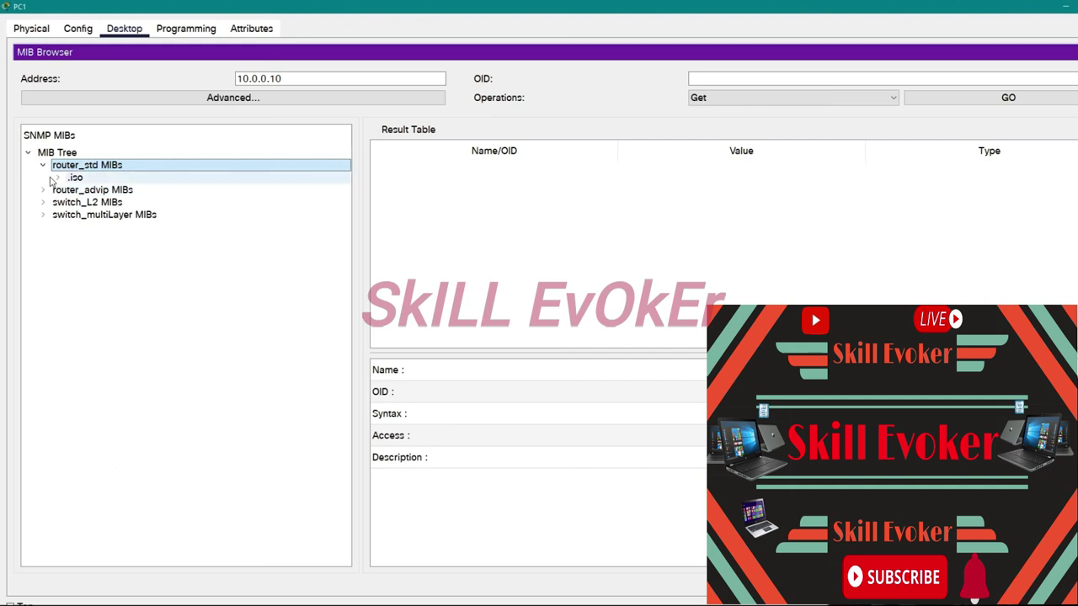
left_click(58, 178)
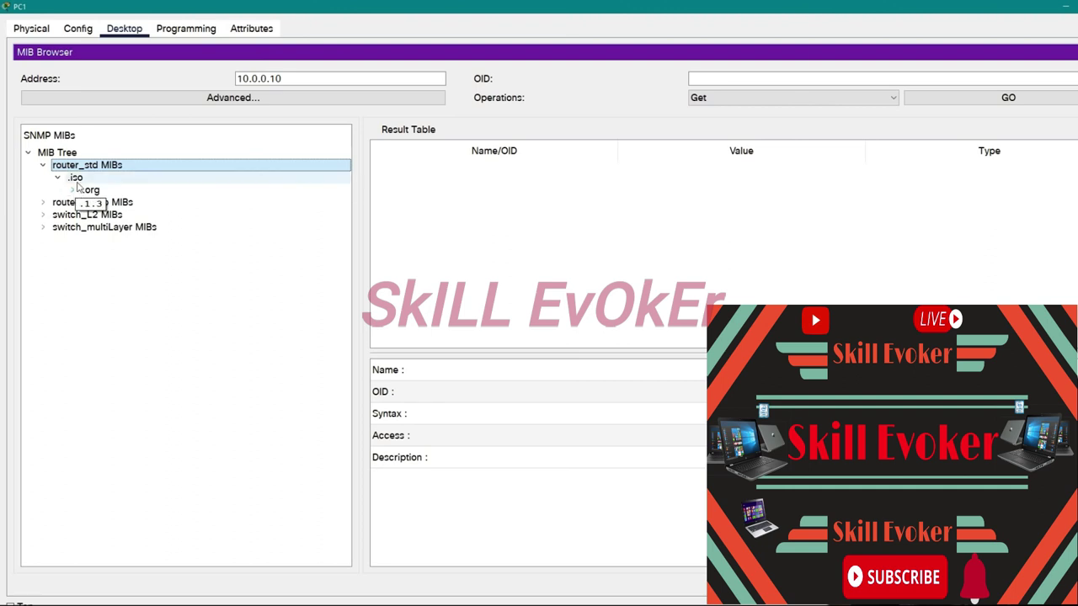
left_click(75, 179)
left_click(72, 191)
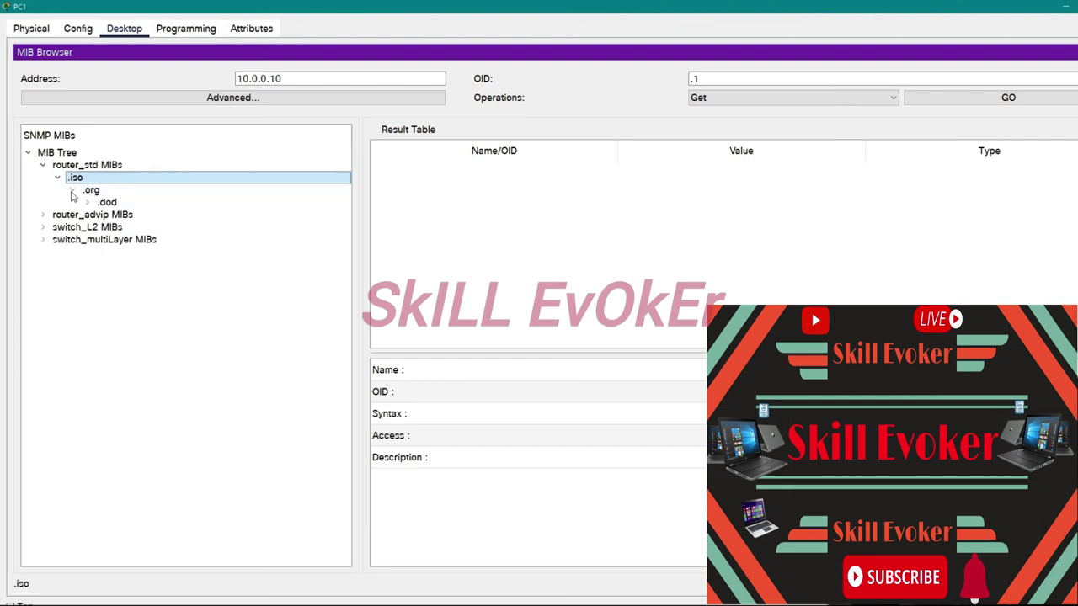
left_click(87, 203)
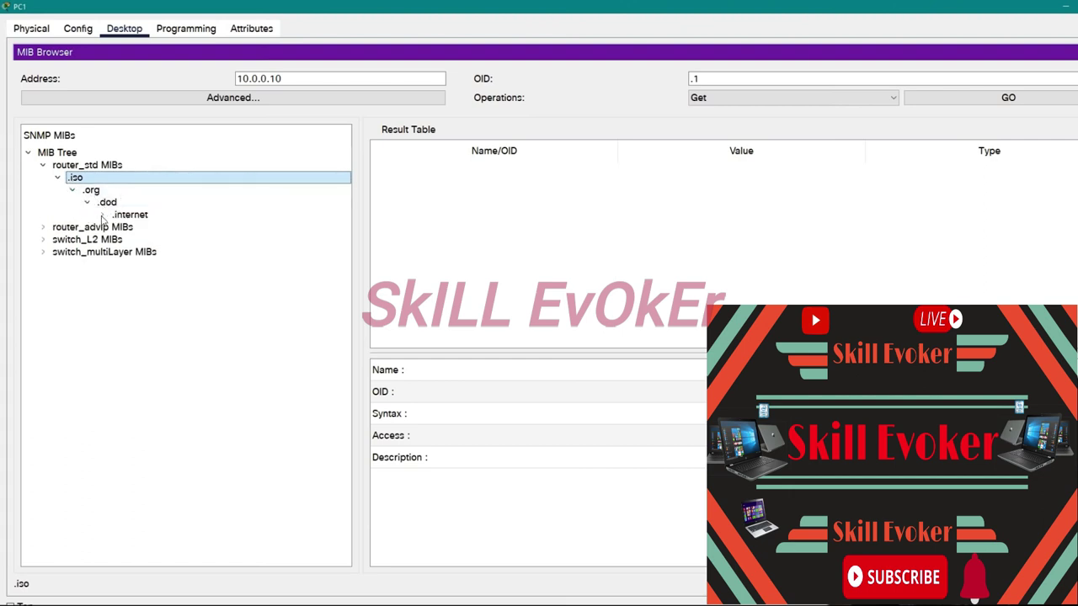
left_click(102, 215)
left_click(116, 228)
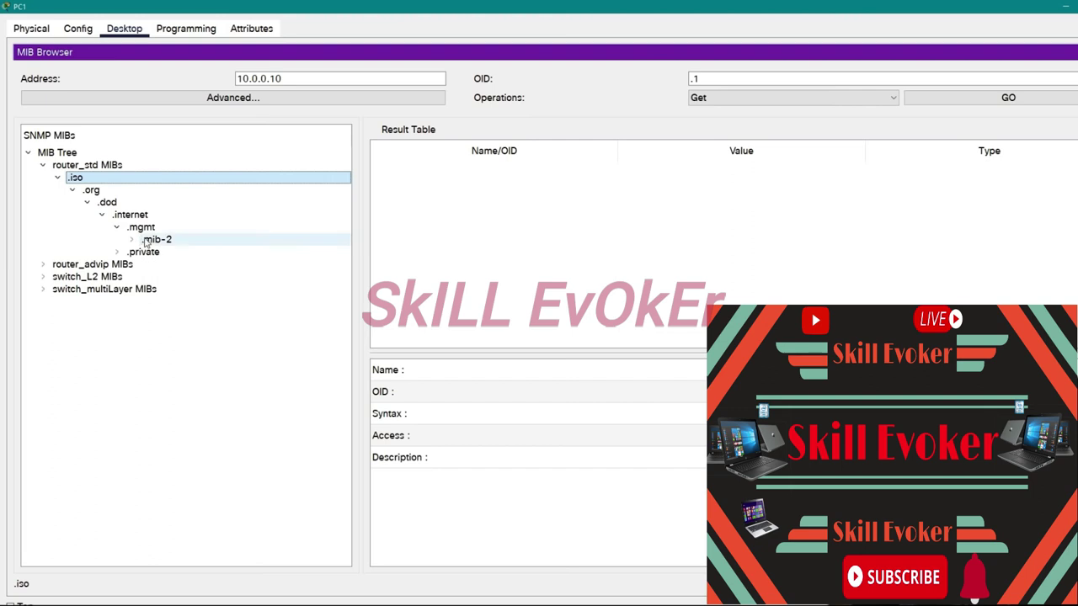
left_click(131, 240)
left_click(160, 254)
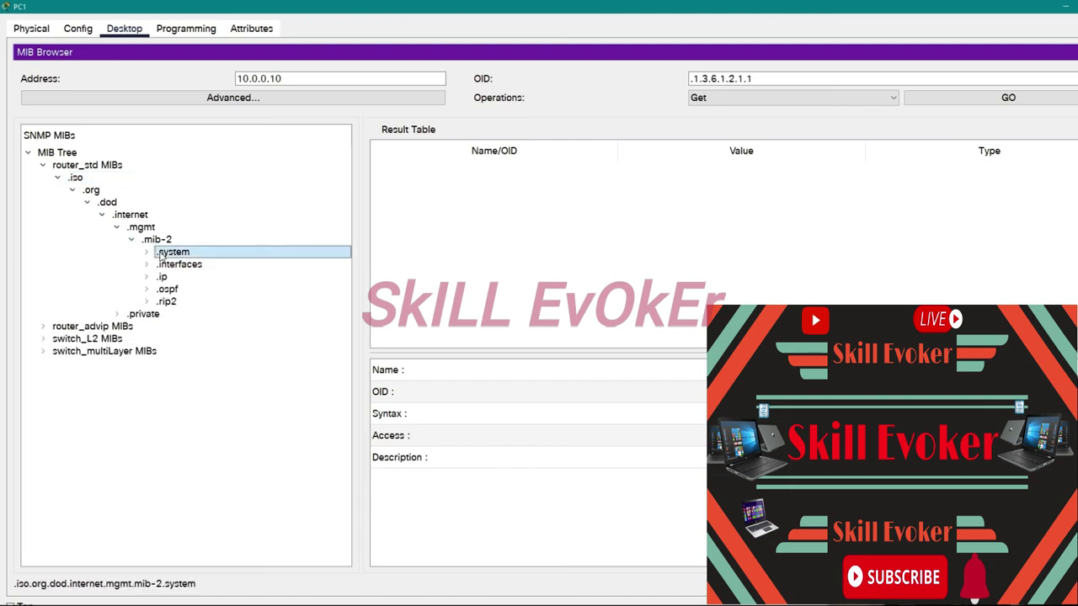
left_click(153, 254)
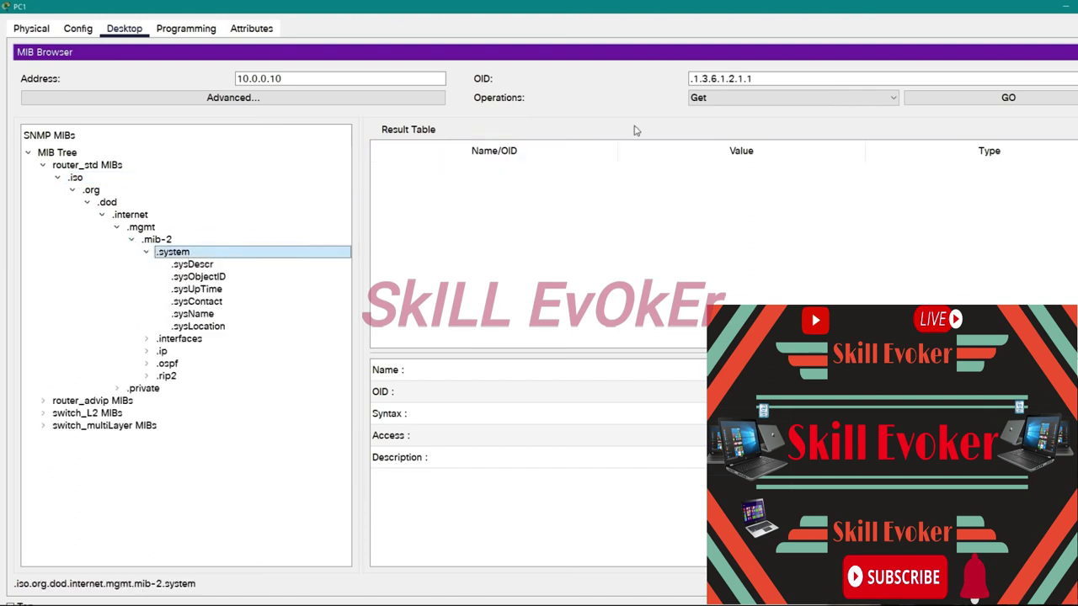
Step: Run a Get on OID .1.3.6.1.2.1.1 and dismiss the resulting Bad value error
left_click_drag(760, 78, 672, 81)
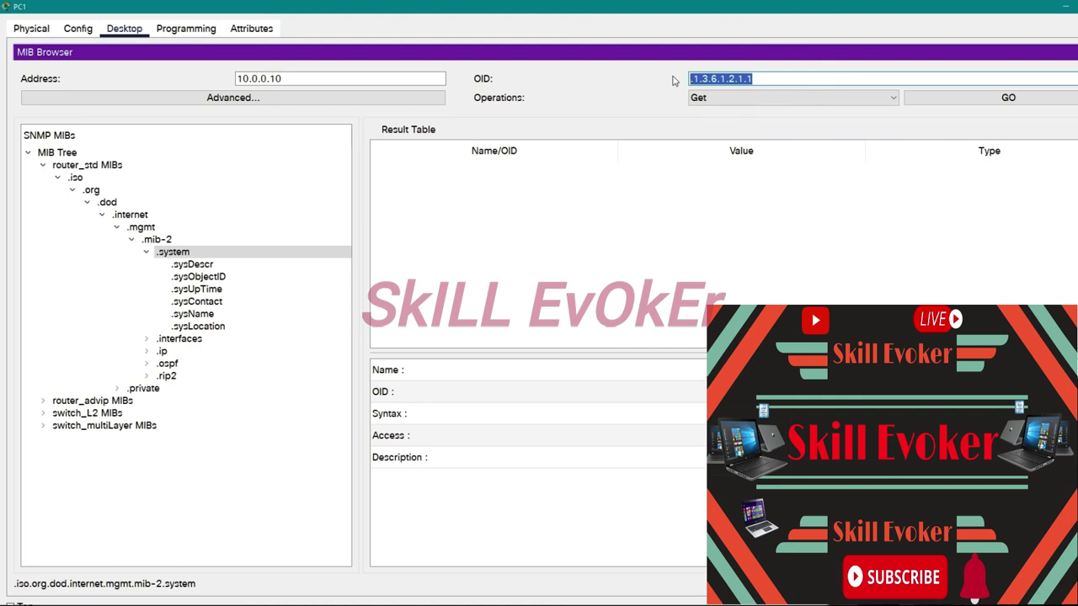
left_click(842, 77)
left_click(742, 99)
left_click(742, 104)
left_click(1002, 100)
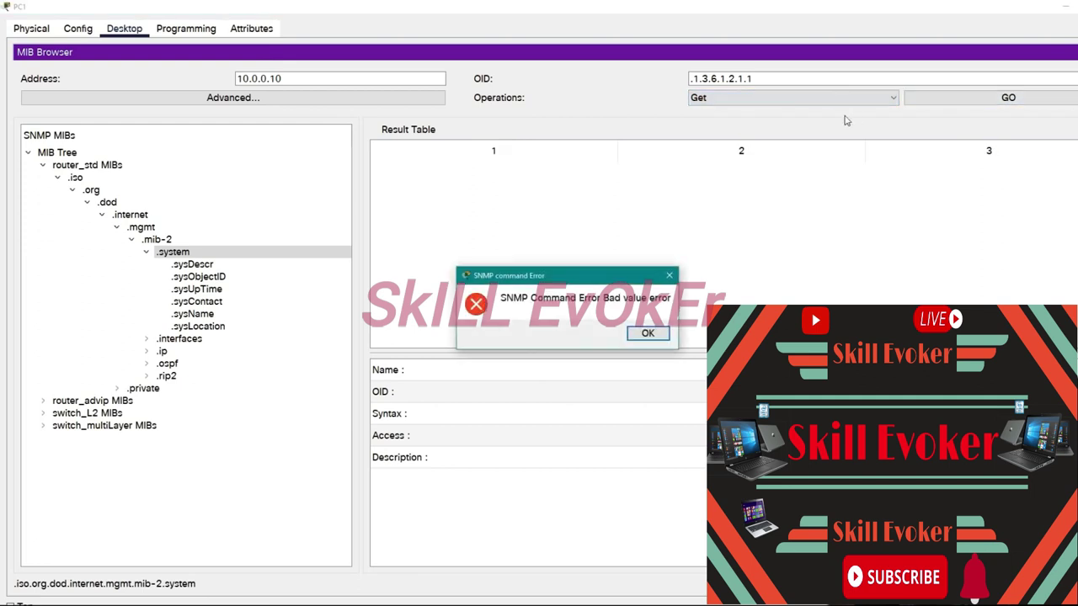
left_click(641, 335)
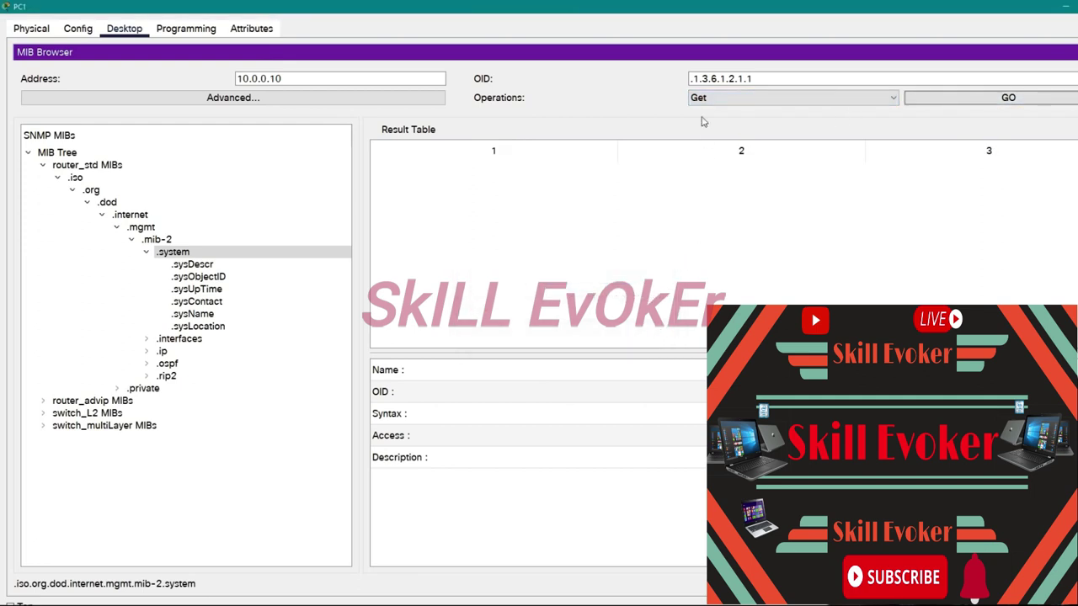
Step: Get the router's sysDescr and inspect the returned OctetString description
left_click(198, 266)
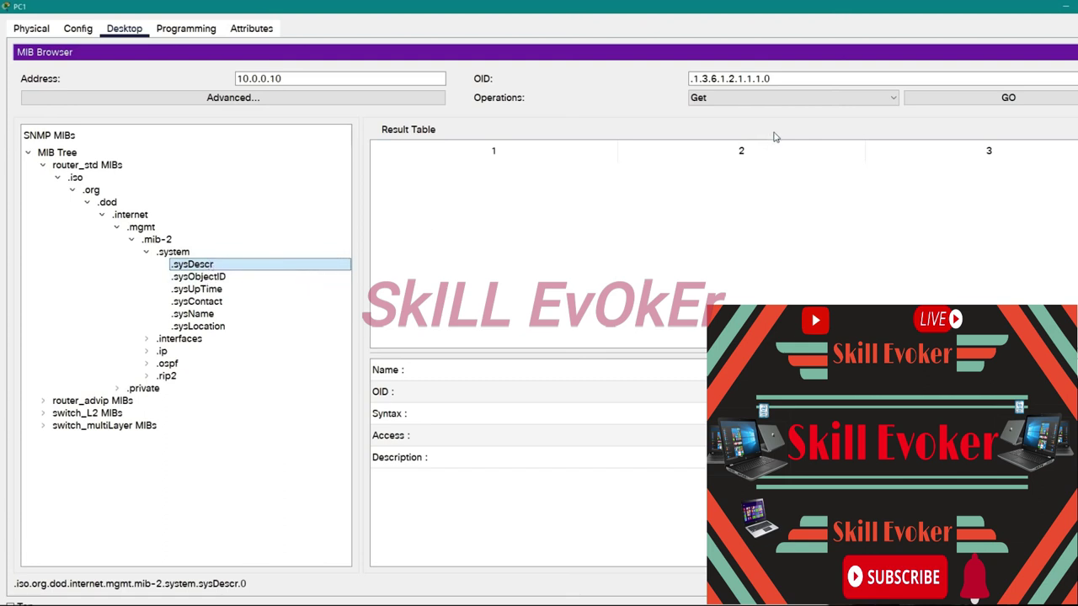
left_click(932, 100)
left_click(686, 174)
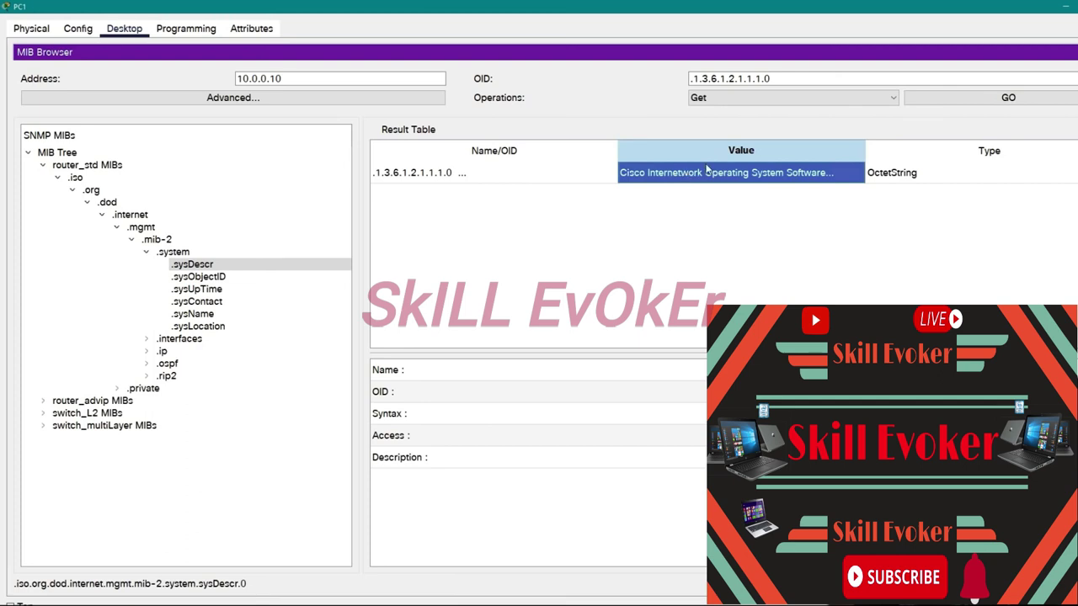
triple_click(741, 78)
left_click(671, 179)
left_click(195, 266)
left_click(889, 173)
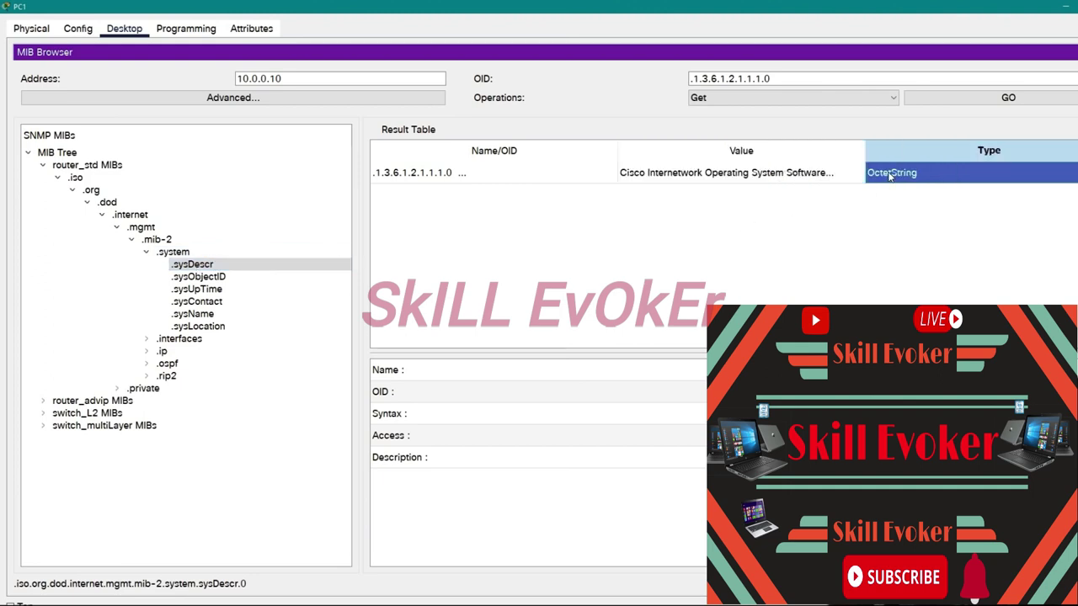
left_click(781, 174)
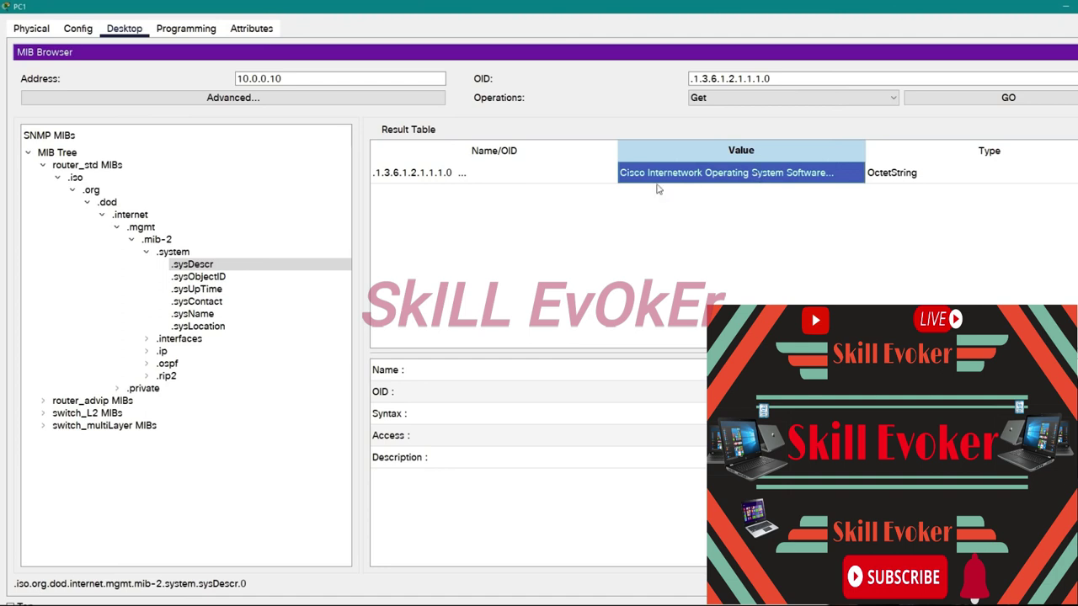
Step: Get the router's sysObjectID and sysUpTime values
left_click(213, 278)
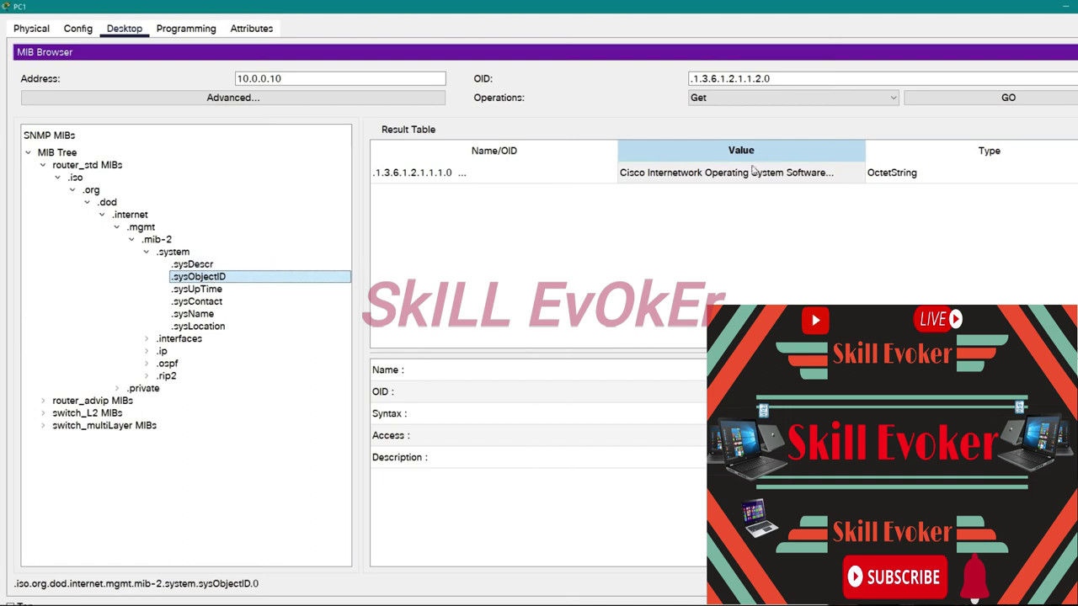
left_click(977, 101)
left_click(744, 173)
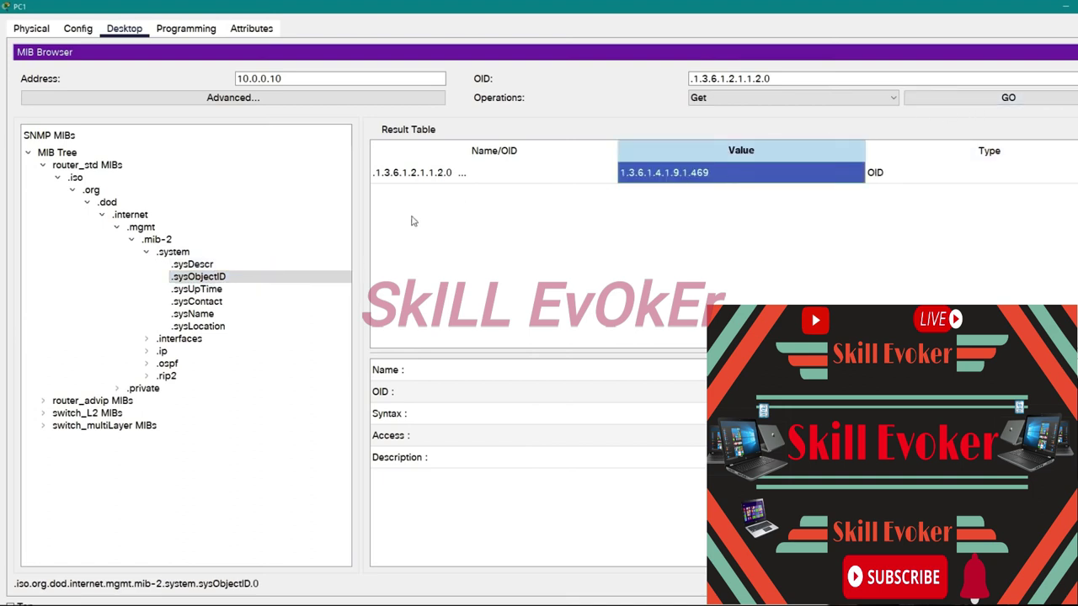
left_click(197, 289)
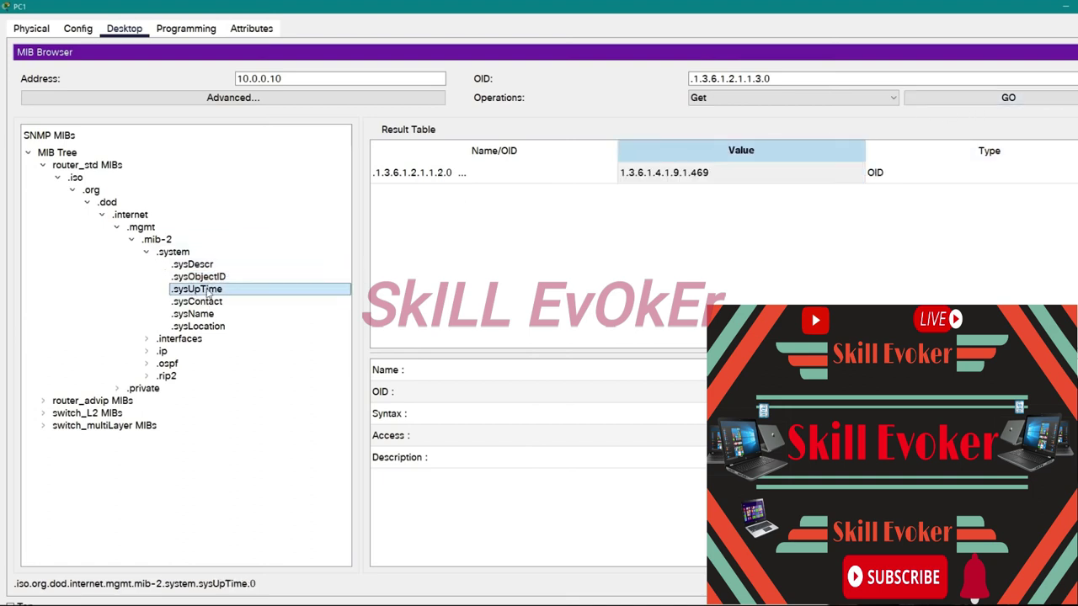
left_click(1027, 98)
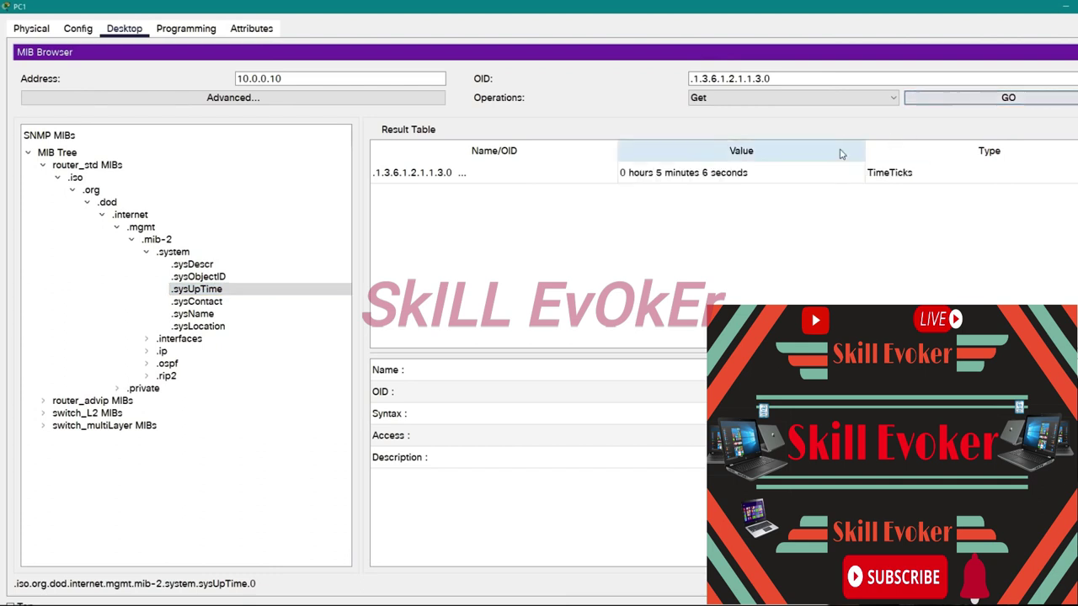
left_click(702, 176)
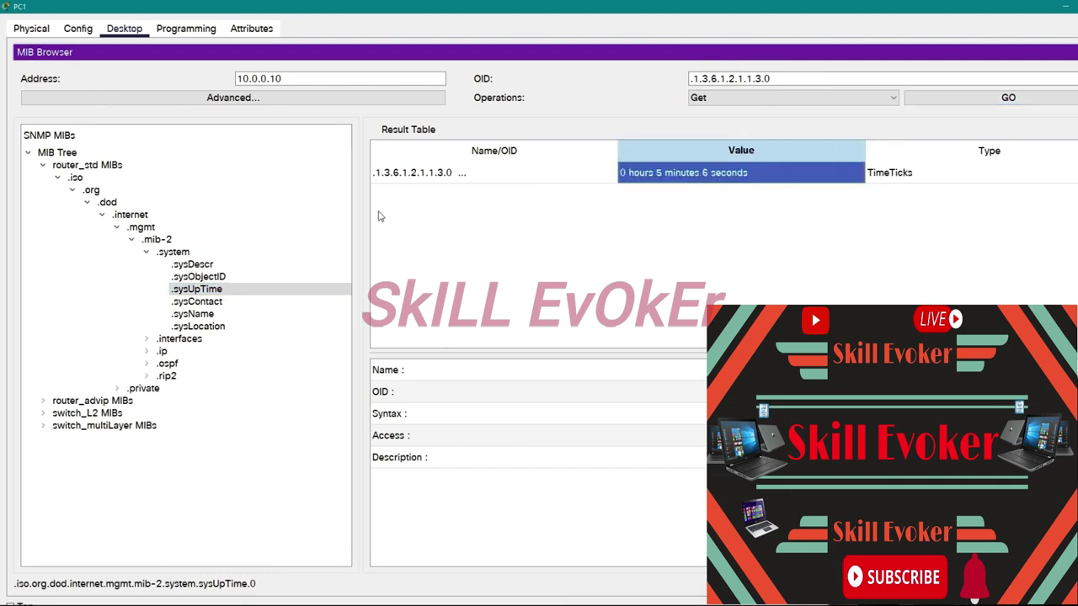
Step: Get sysContact and sysName, which returns the current name Router
left_click(196, 301)
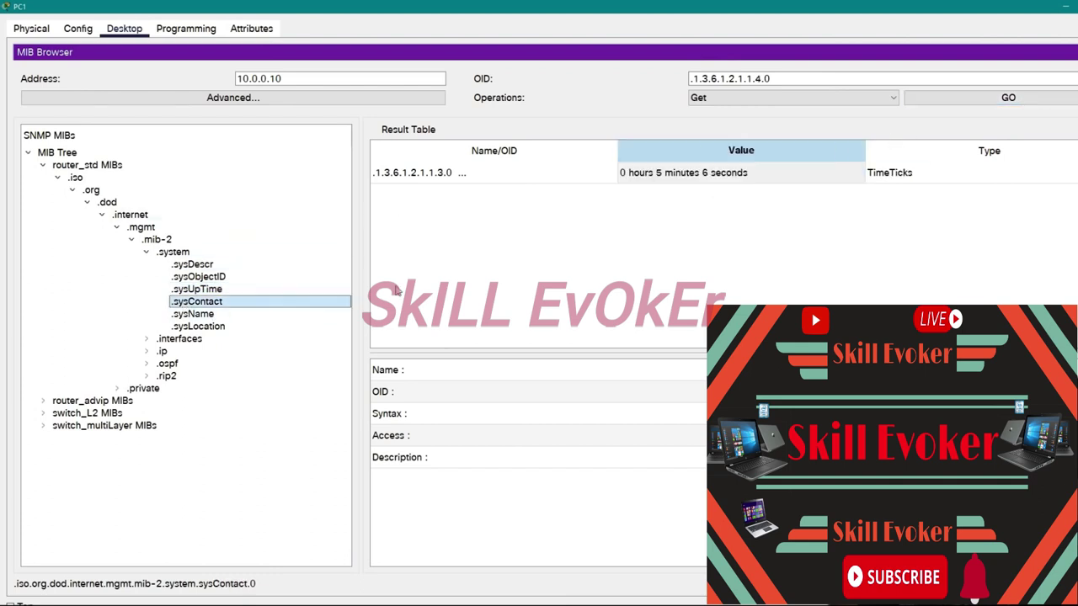
left_click(926, 100)
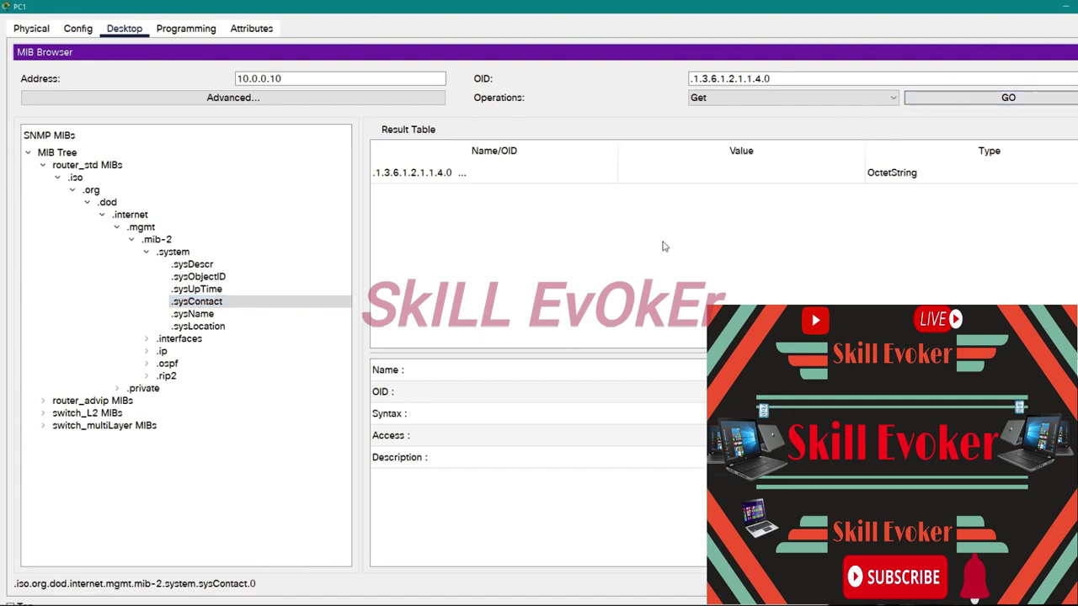
left_click(242, 305)
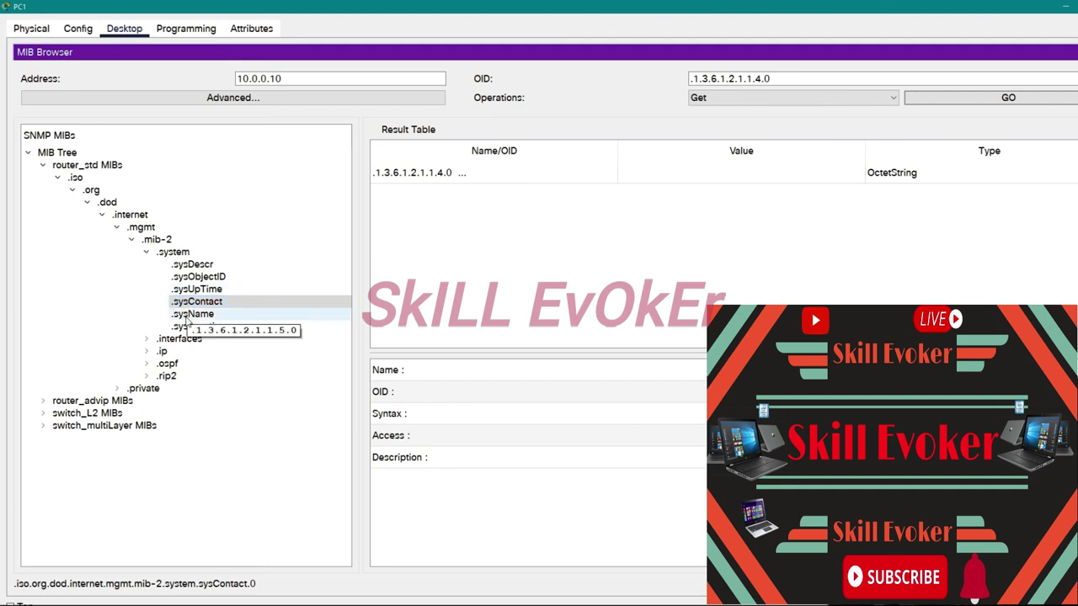
left_click(187, 316)
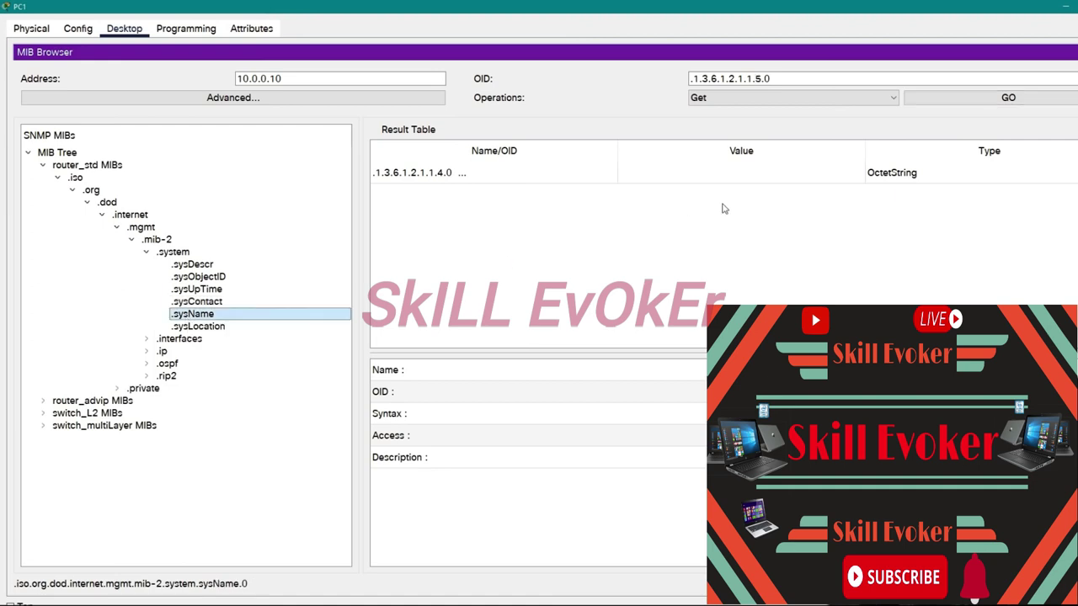
left_click(943, 97)
left_click(654, 179)
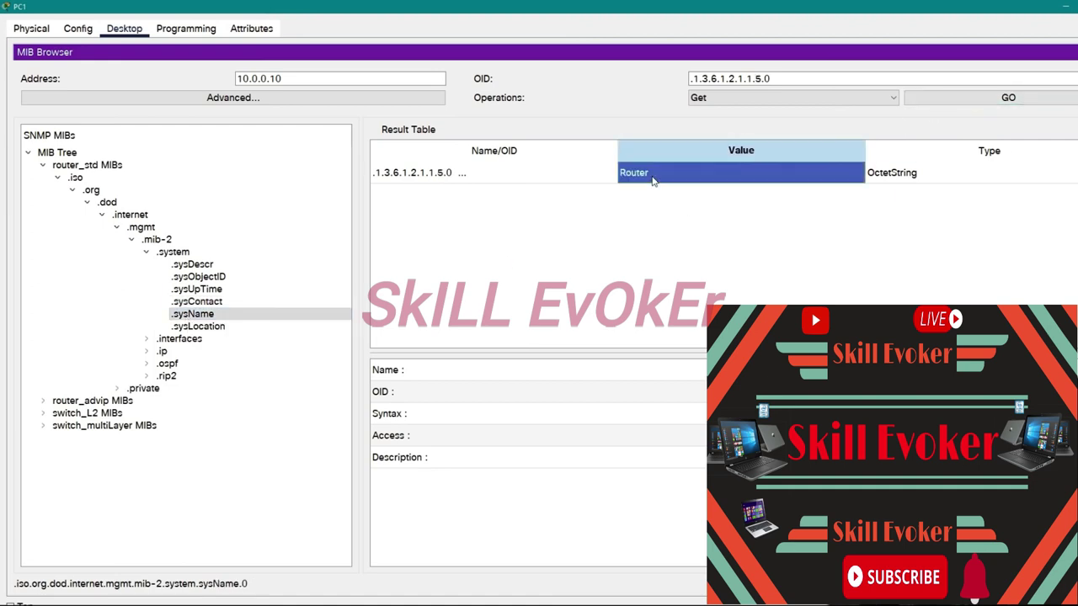
Step: Under interfaces, Get ifNumber (returns 8) and ifIndex for every interface
left_click(296, 310)
left_click(146, 339)
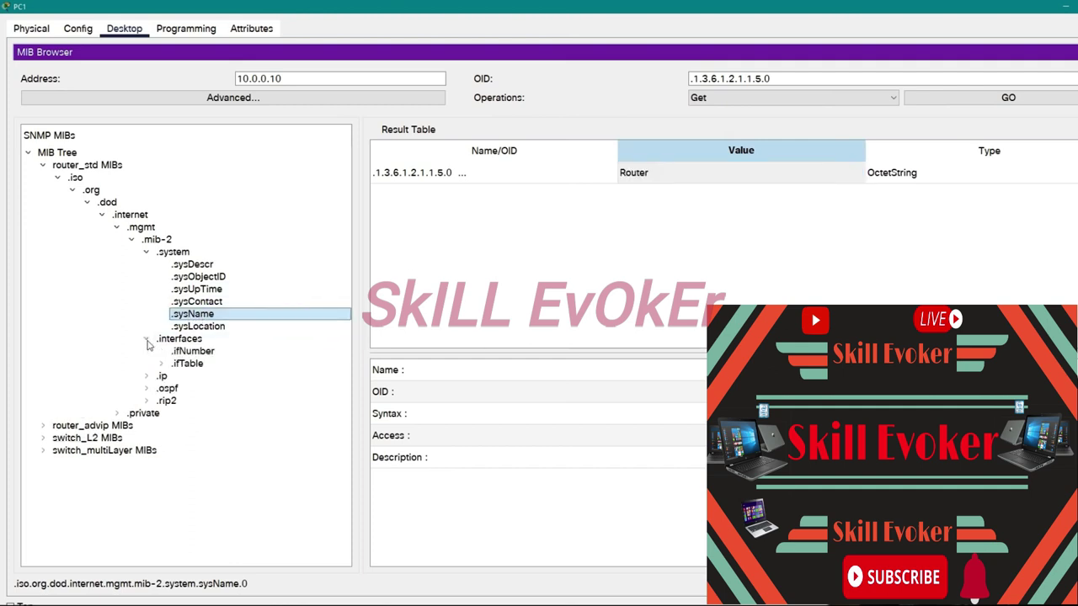
left_click(183, 352)
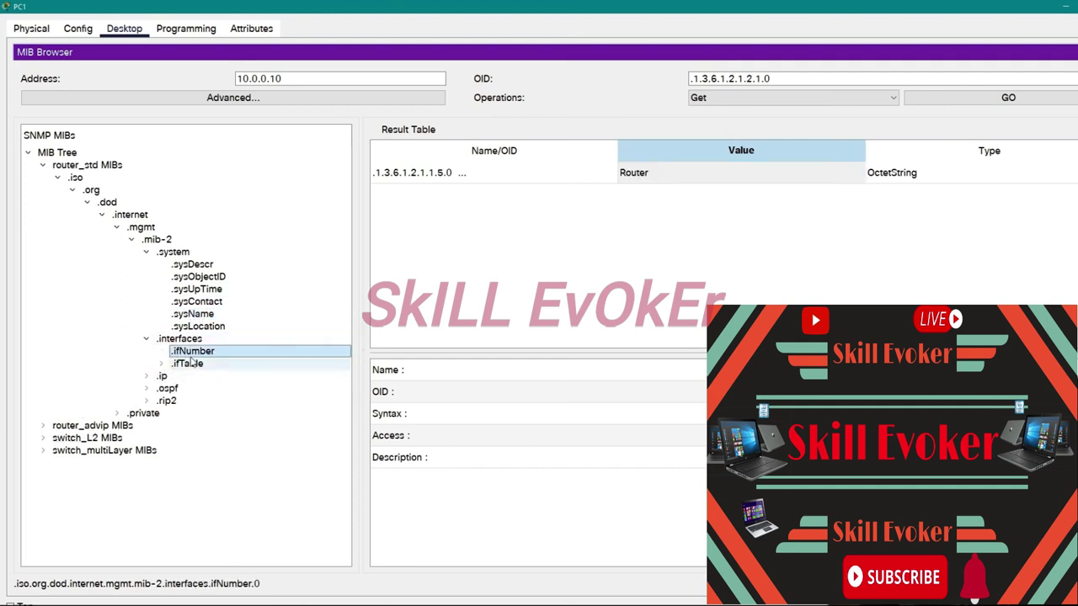
left_click(940, 101)
left_click(648, 175)
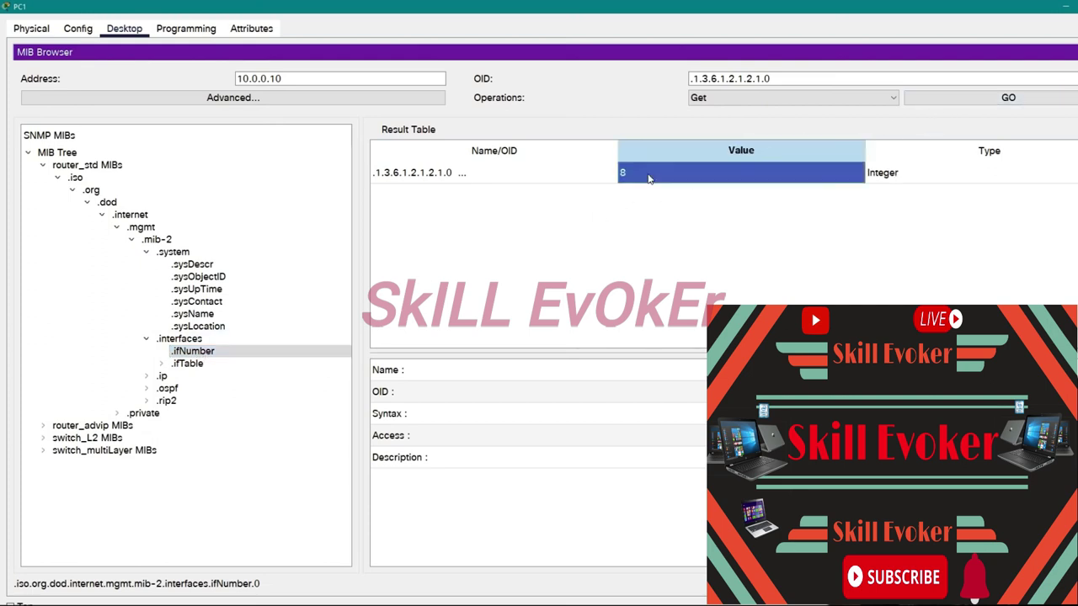
double_click(187, 363)
double_click(205, 377)
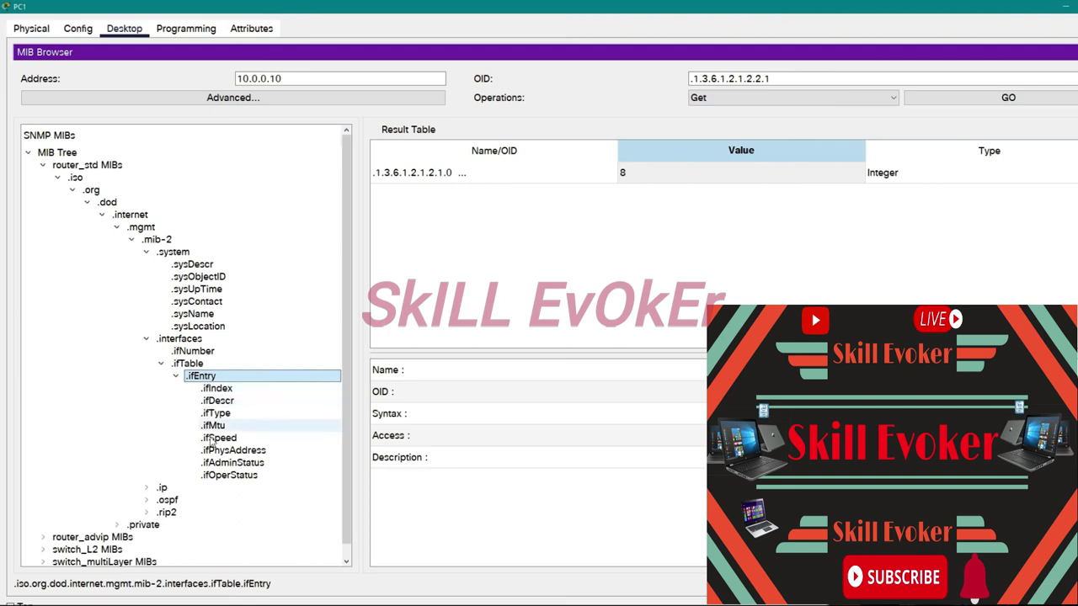
left_click(216, 388)
left_click(944, 101)
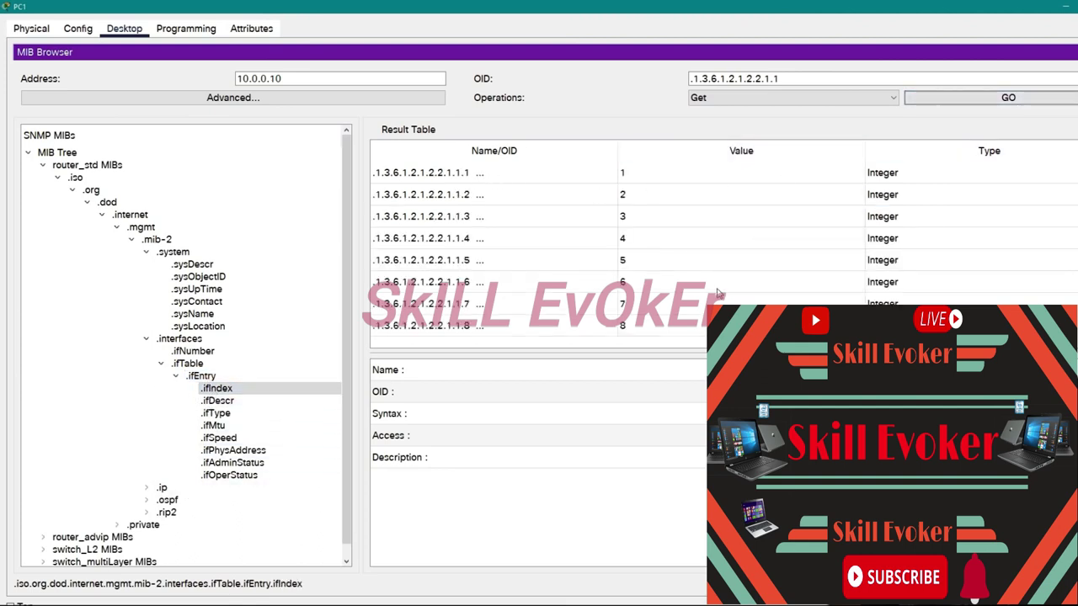
Step: Expand ip > ipRouteTable > ipRouteEntry, Get ipRouteDest (10.0.0.0), then collapse the ip and ifTable branches
double_click(168, 490)
double_click(181, 500)
double_click(196, 512)
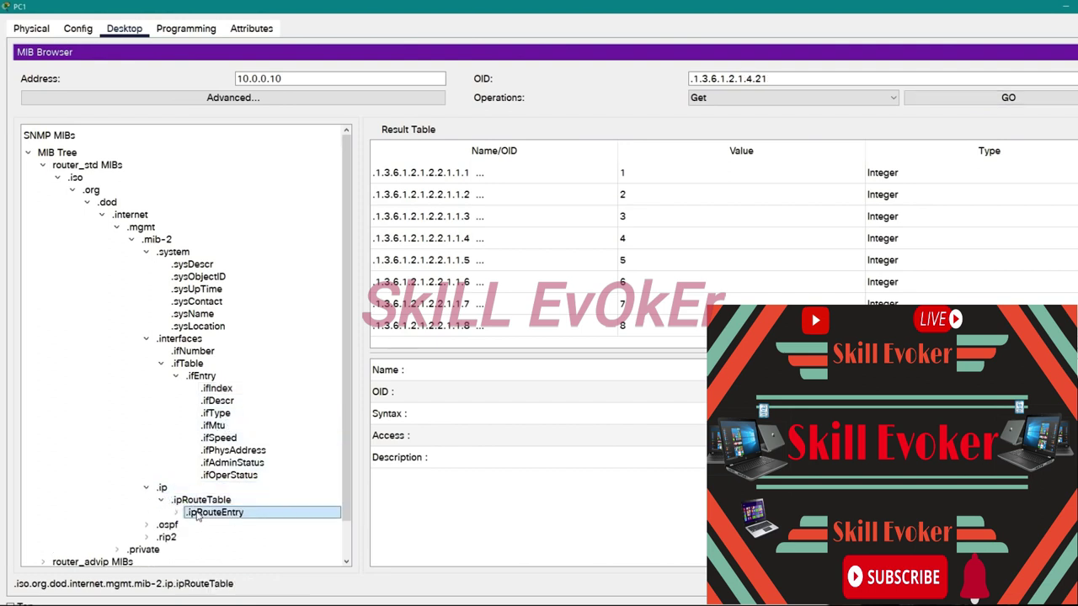
left_click(227, 524)
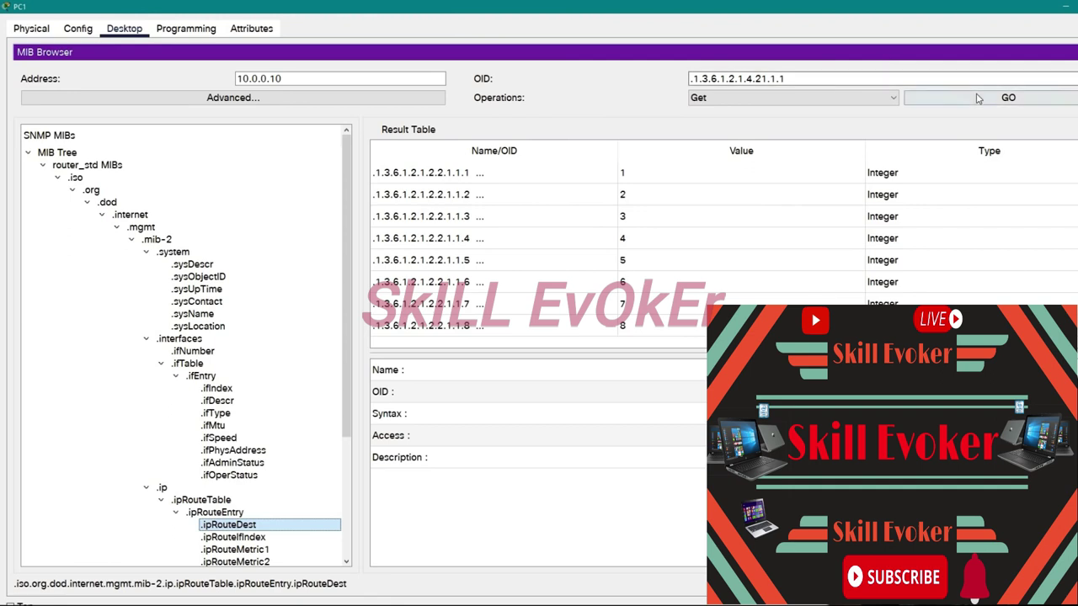
left_click(1008, 98)
left_click(633, 175)
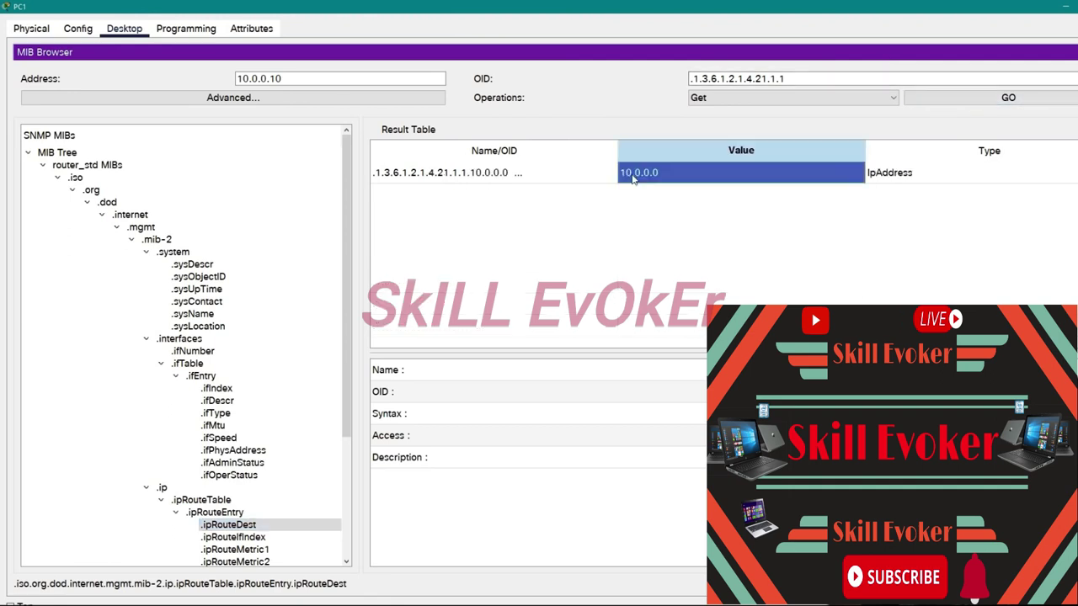
left_click(234, 537)
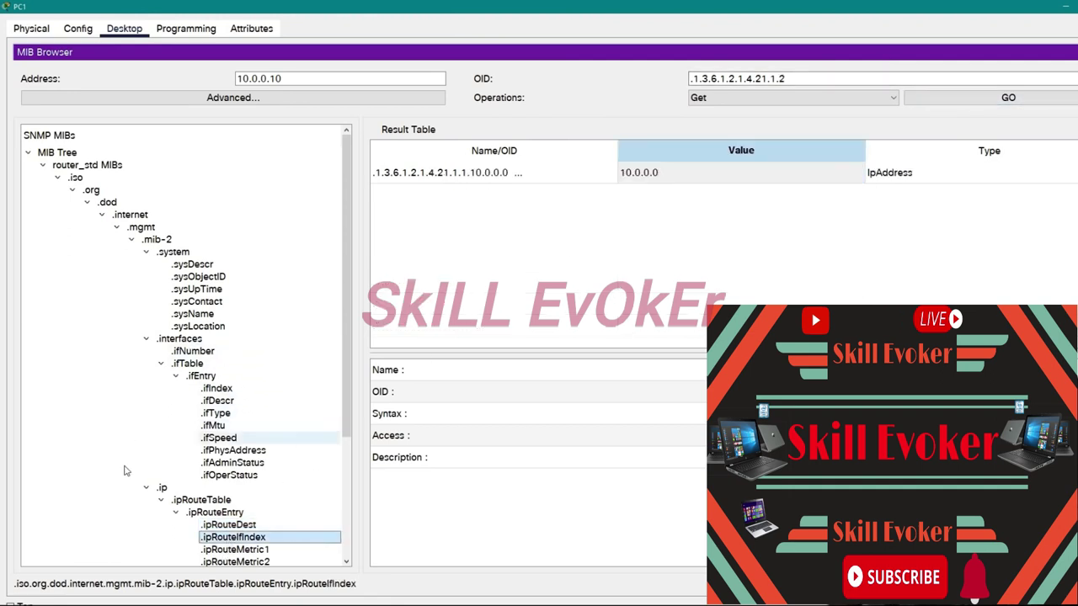
left_click(147, 487)
left_click(161, 364)
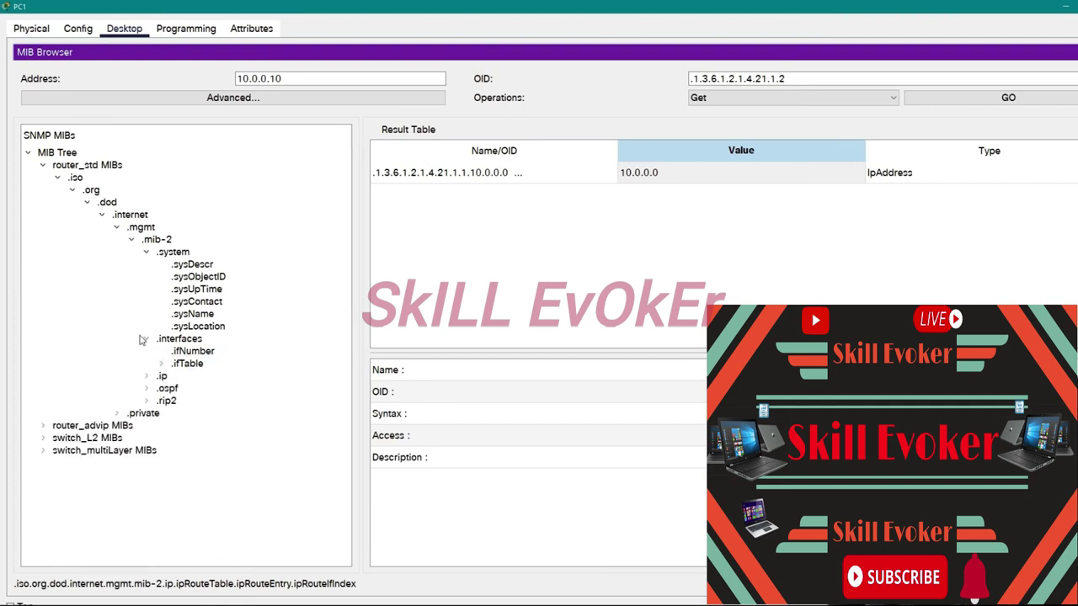
Step: Get sysName, then Set a new name value, which fails because the write community is empty
left_click(146, 338)
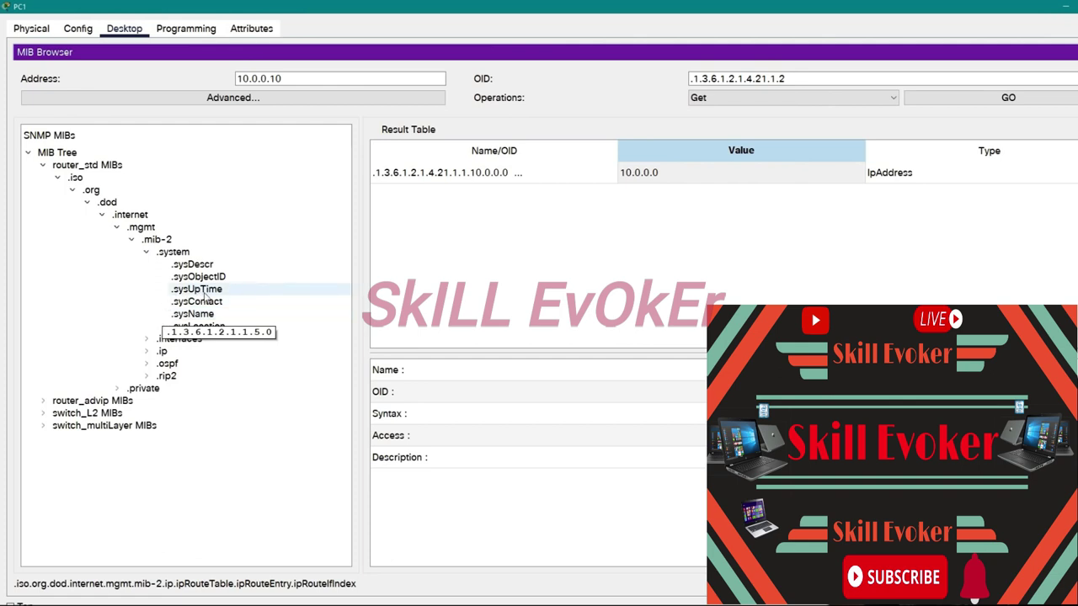
left_click(190, 313)
left_click(937, 106)
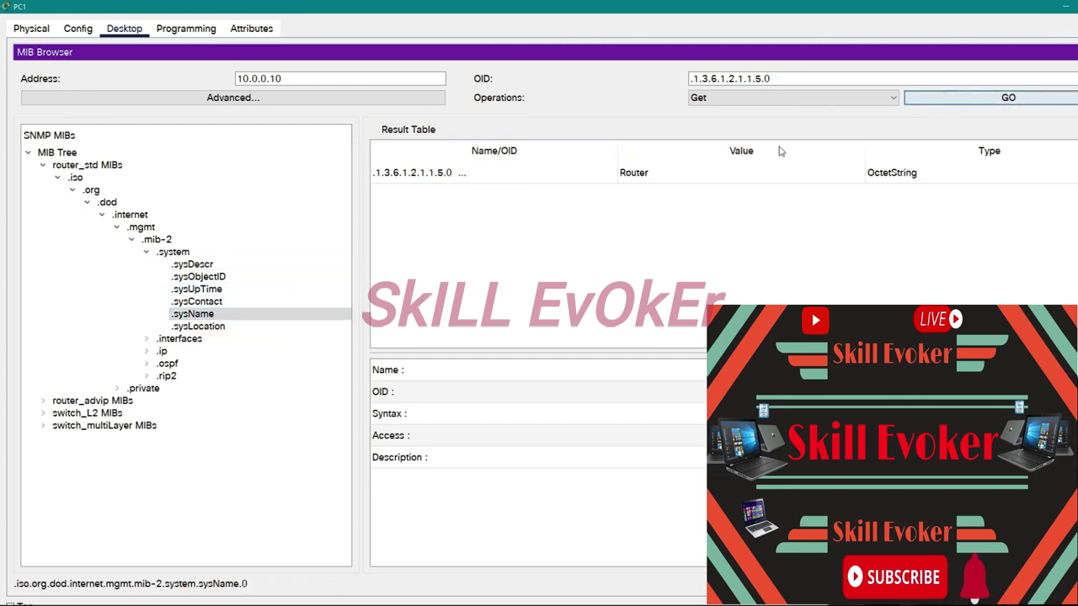
double_click(649, 172)
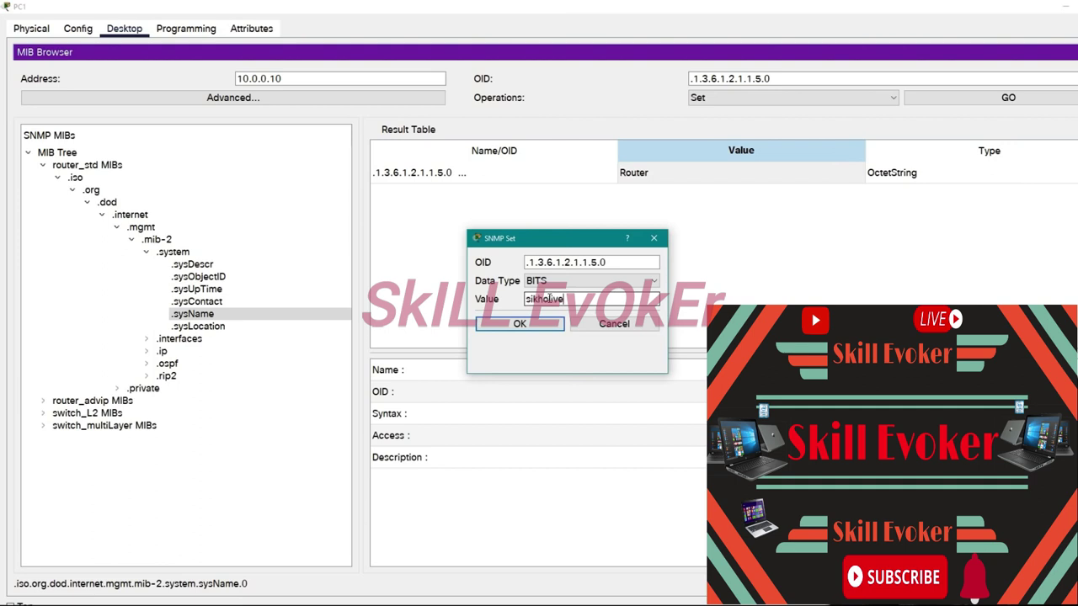
left_click(539, 327)
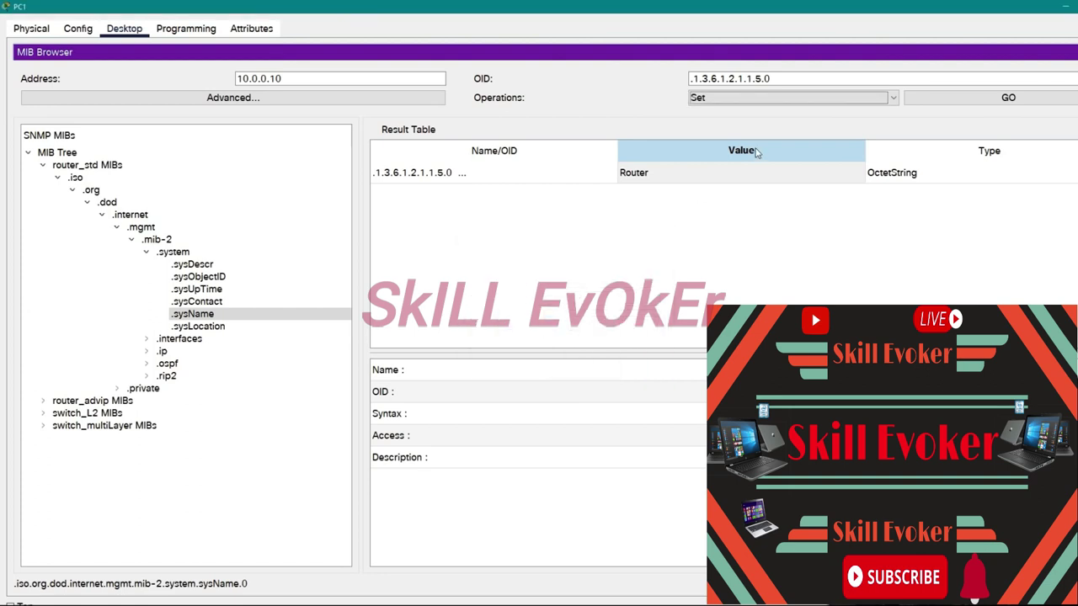
left_click(956, 105)
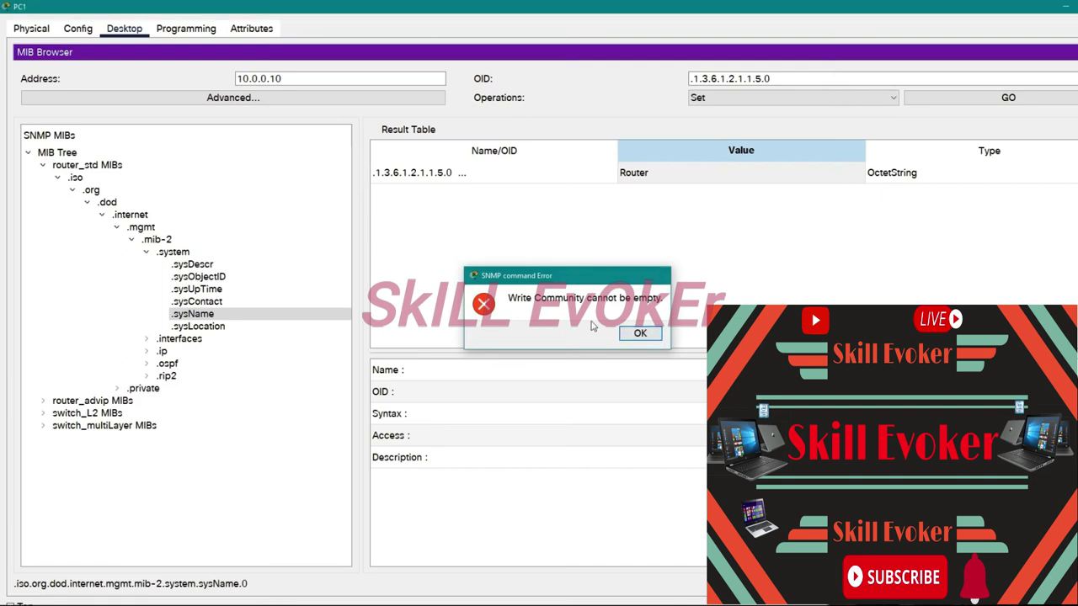
left_click(638, 332)
Step: Replace the write community string in the advanced SNMP settings
left_click(207, 97)
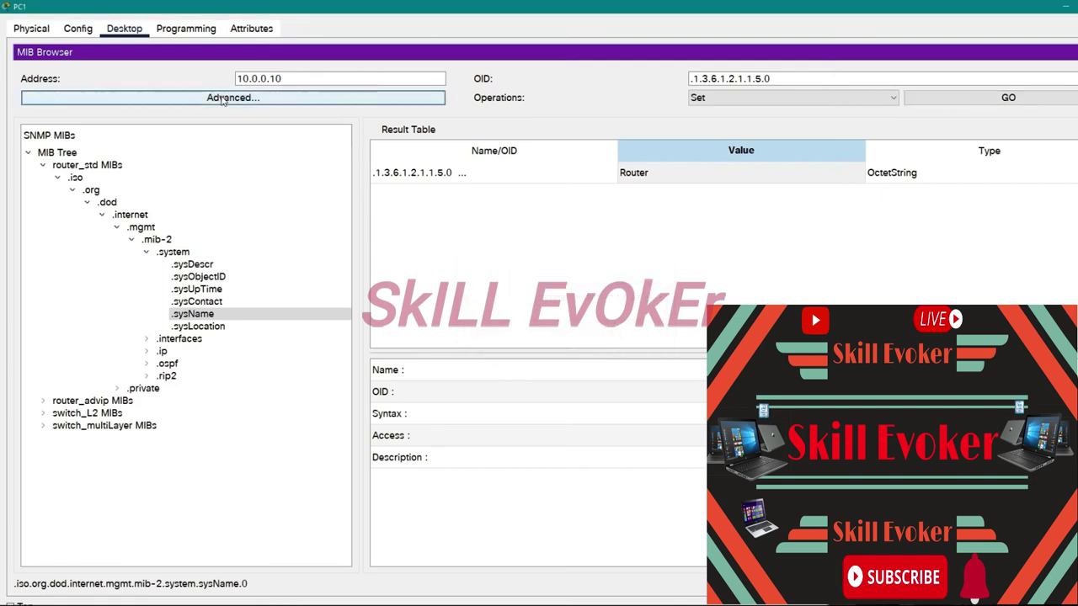
left_click(569, 285)
type("test")
left_click(549, 324)
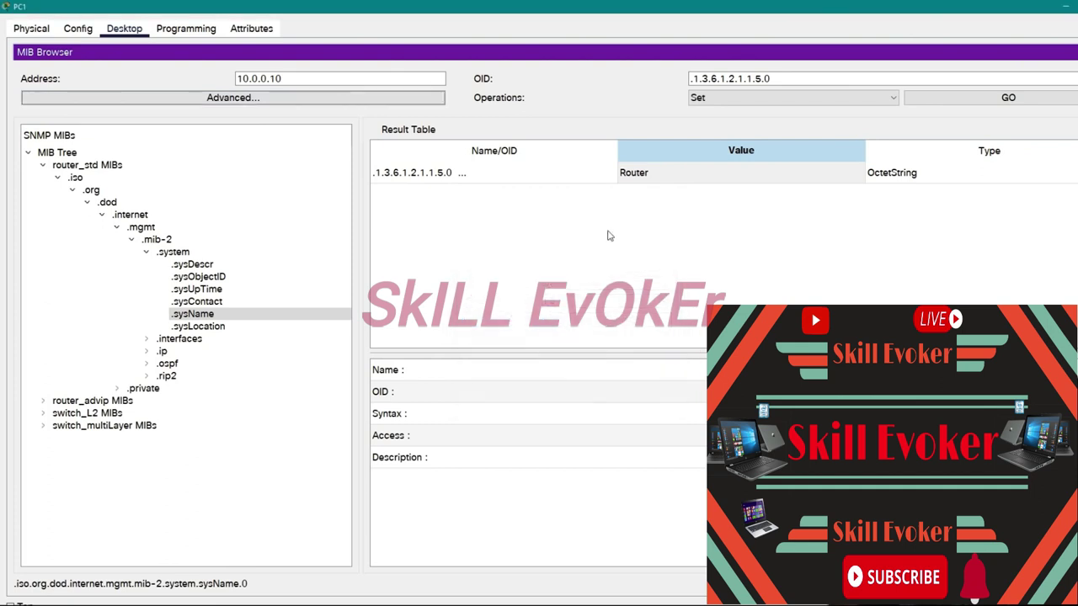
Step: Resend the request, then switch to Get and read back the router's sysName
left_click(944, 101)
left_click(699, 168)
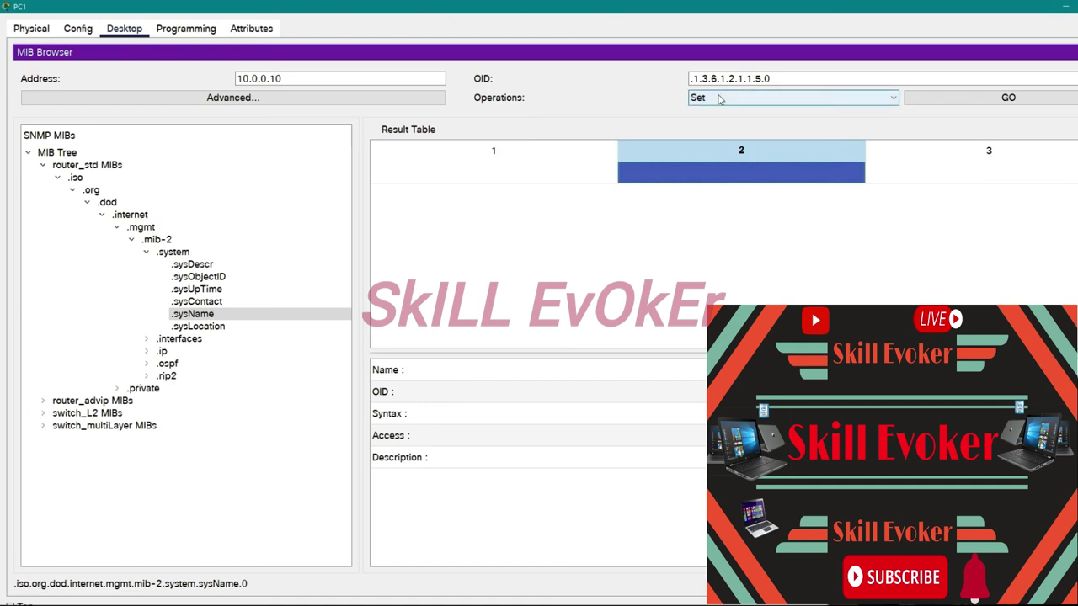
left_click(892, 97)
left_click(757, 111)
left_click(936, 101)
left_click(633, 175)
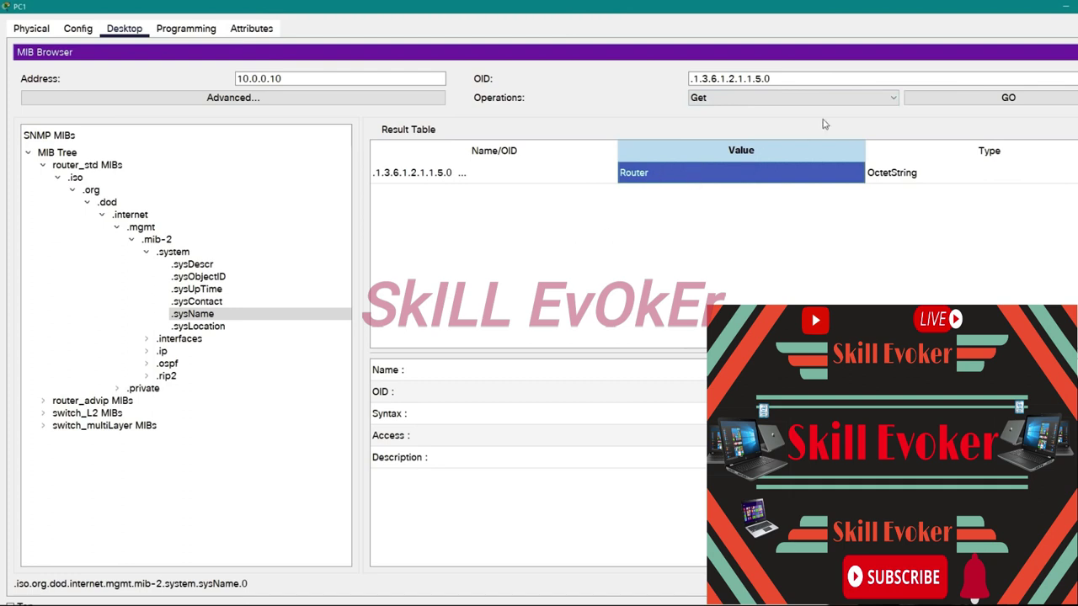
Step: Switch the operation to Set and send the sysName Set request to the router
left_click(800, 98)
left_click(733, 132)
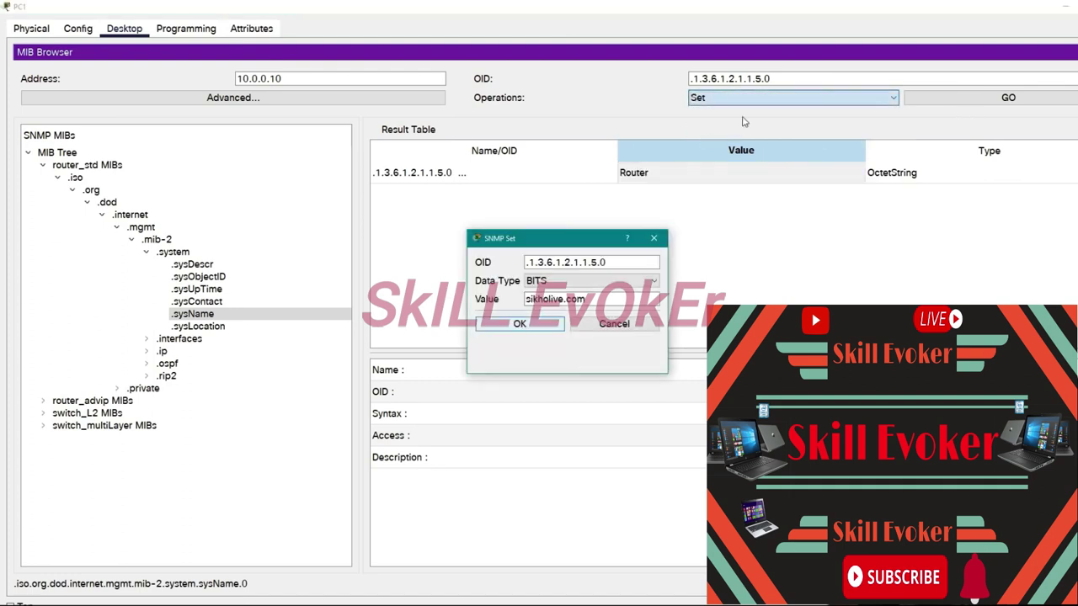
left_click(519, 325)
left_click(946, 98)
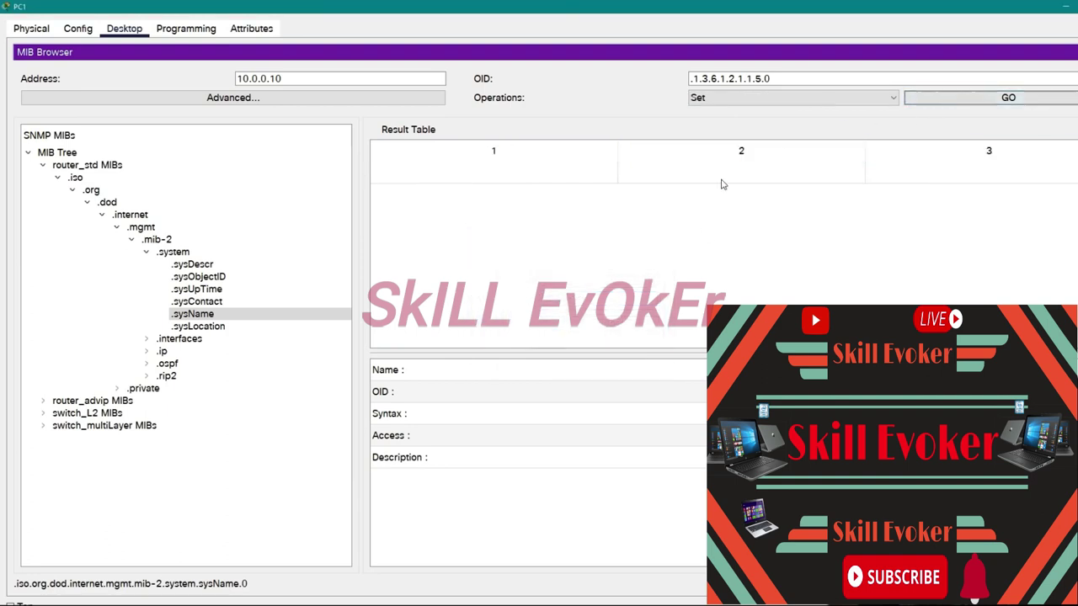
double_click(695, 181)
left_click(728, 243)
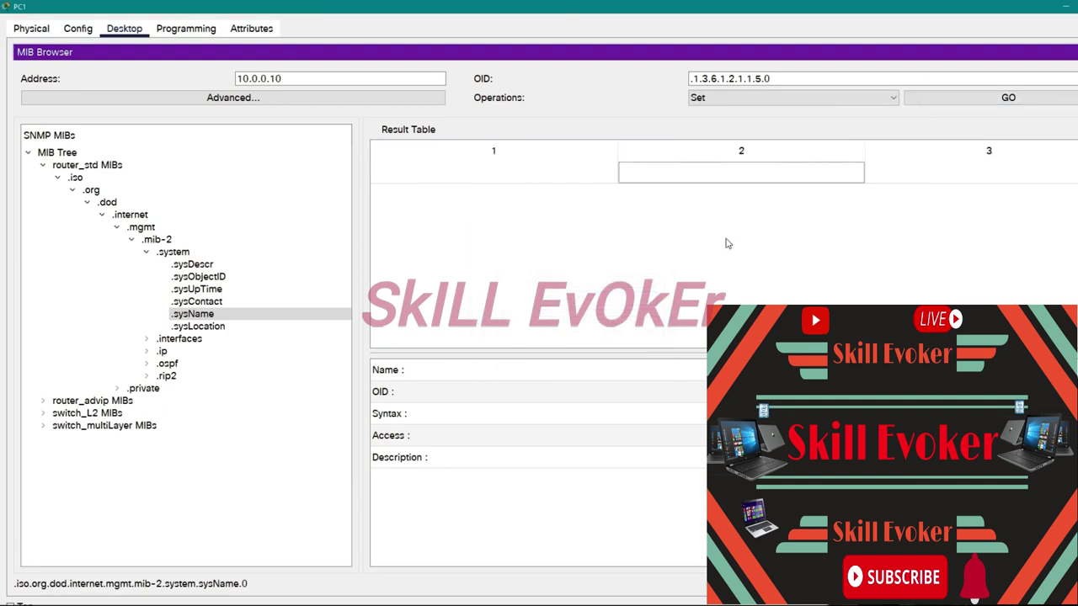
Step: Switch back to Get and read the router's current system name, Router
left_click(893, 97)
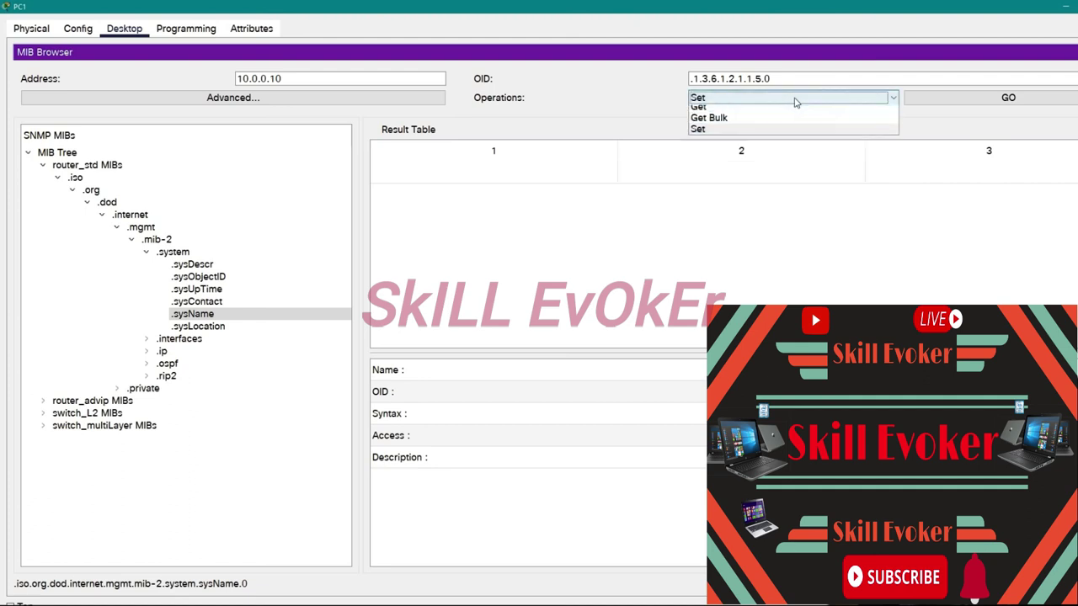
left_click(896, 99)
left_click(884, 102)
left_click(884, 107)
left_click(936, 99)
left_click(634, 178)
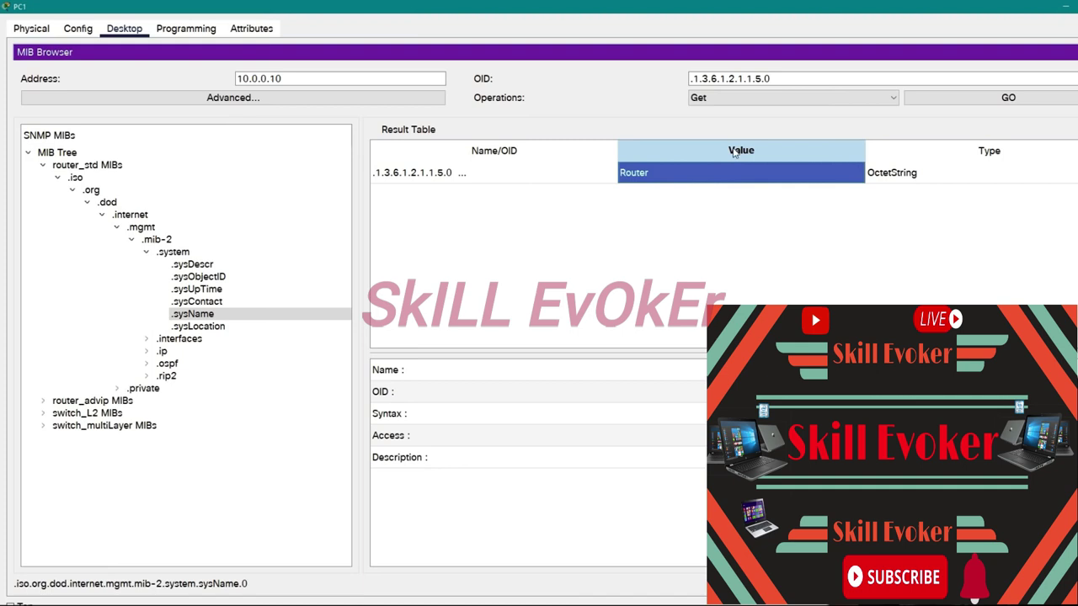
Step: Set sysName as an OctetString value, trimming the .com ending, and send it
left_click(875, 97)
left_click(697, 133)
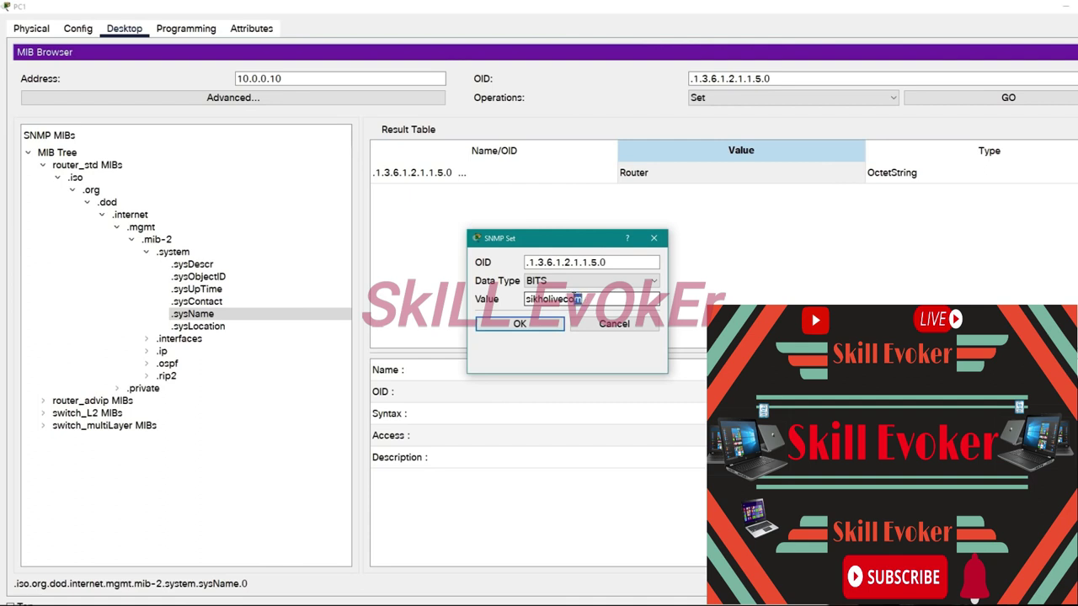
key("BackSpace")
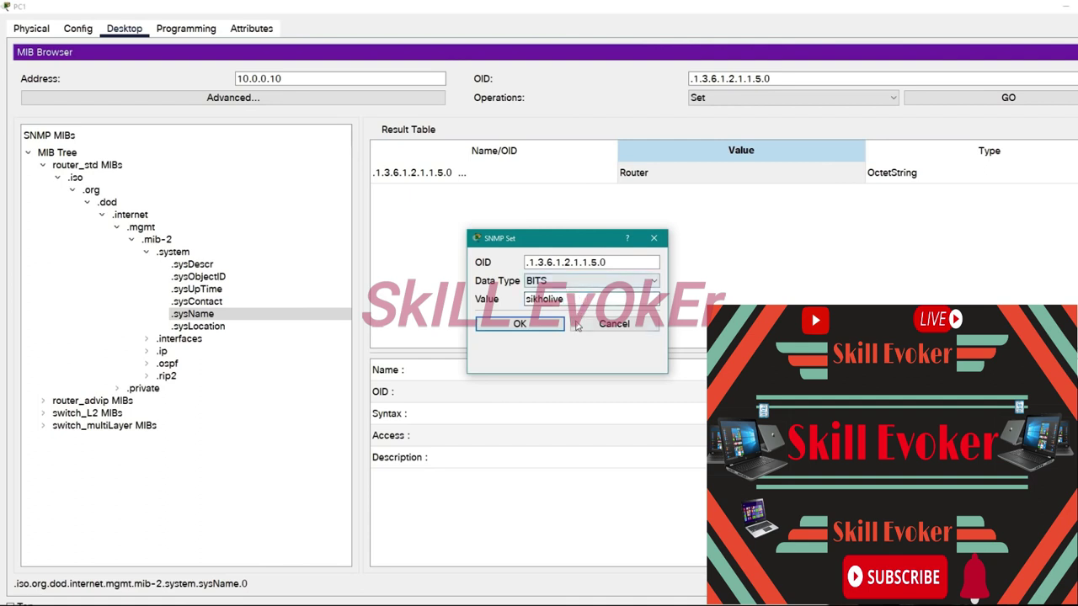
left_click(558, 283)
left_click(557, 283)
left_click(557, 283)
scroll(558, 337, "down", 1)
left_click(551, 360)
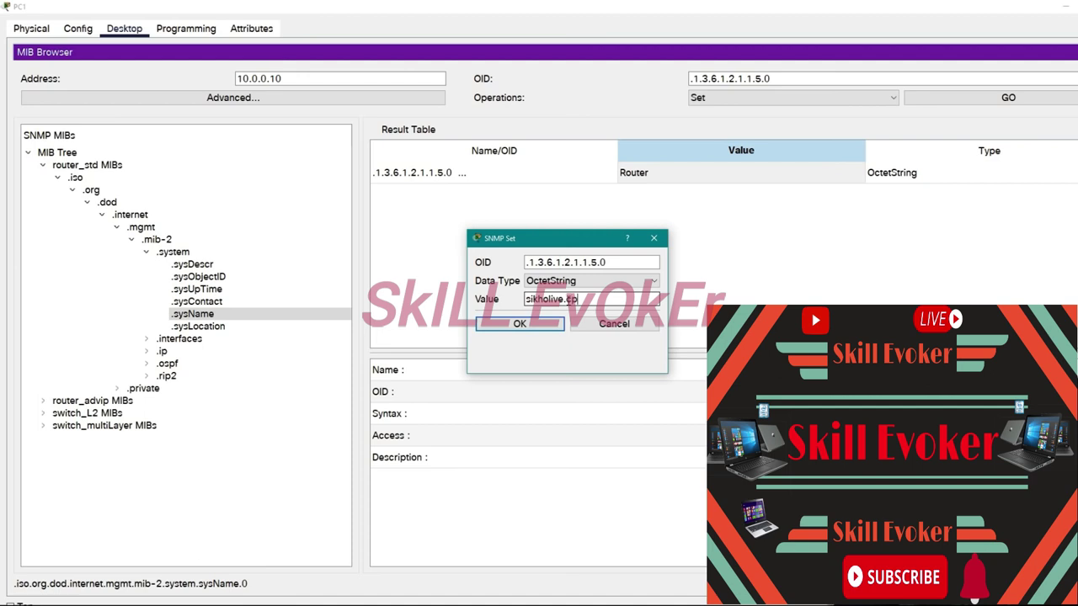
left_click(539, 324)
left_click(939, 98)
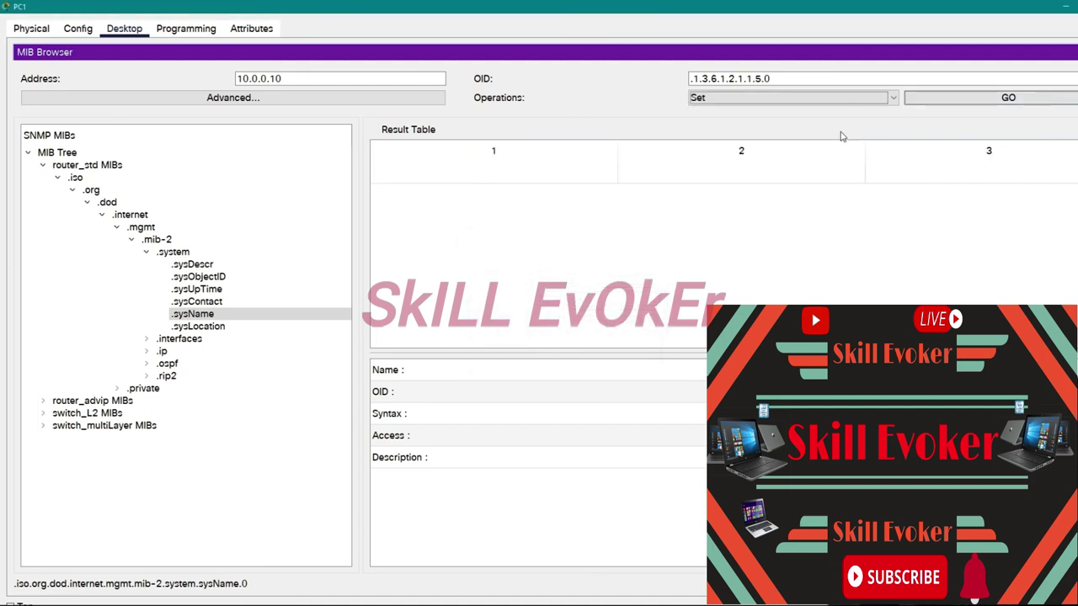
double_click(705, 174)
Step: Edit the Set value down to sikholive by deleting .com and send it again
left_click(720, 98)
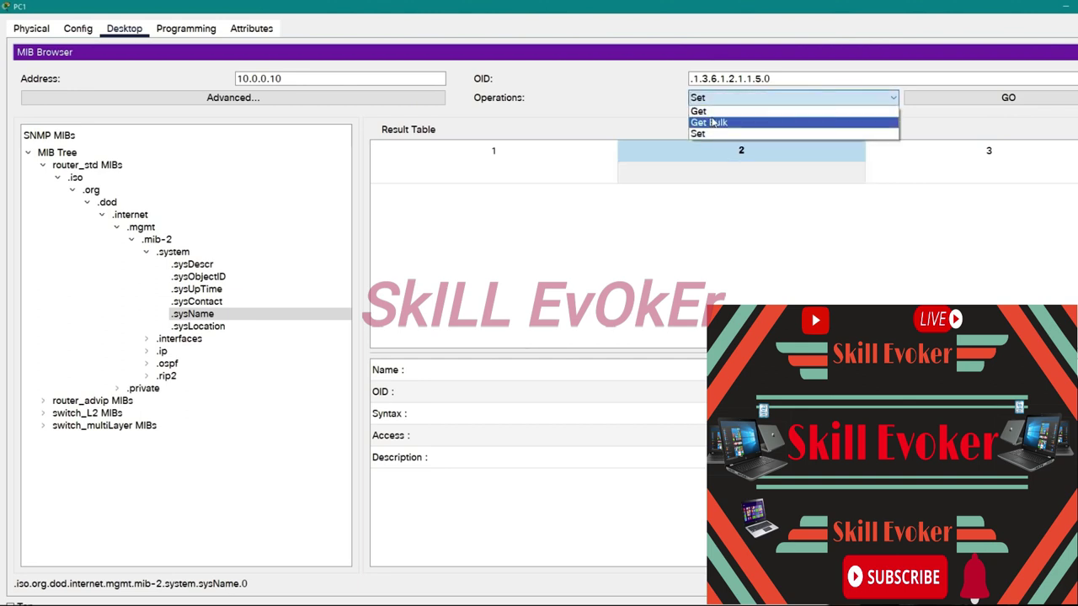
left_click(702, 132)
left_click_drag(581, 300, 613, 301)
left_click(579, 299)
key("BackSpace")
left_click(543, 325)
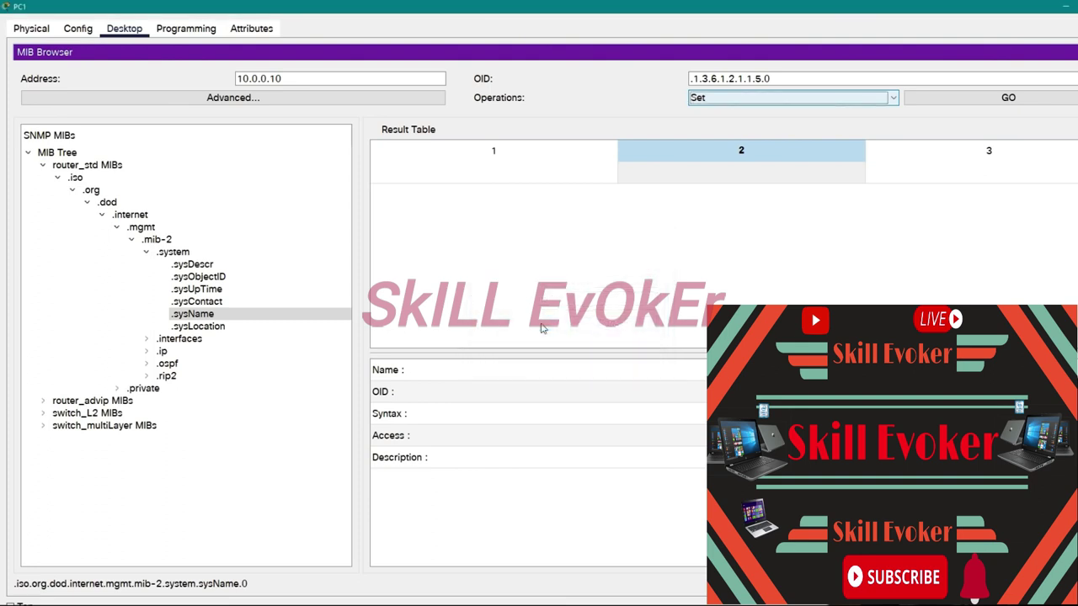
left_click(1010, 97)
left_click(730, 172)
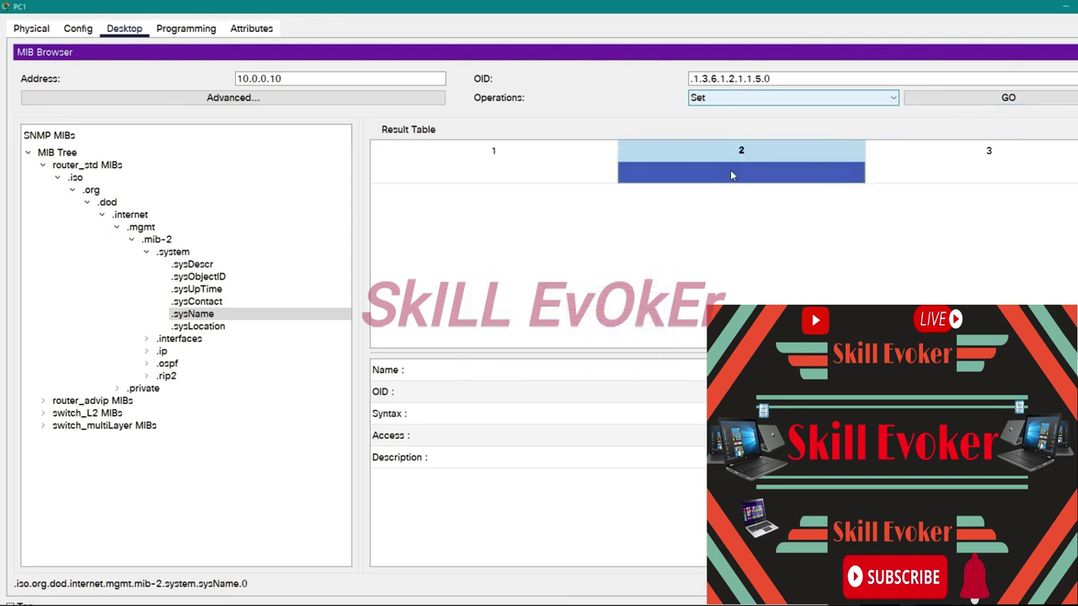
left_click(204, 315)
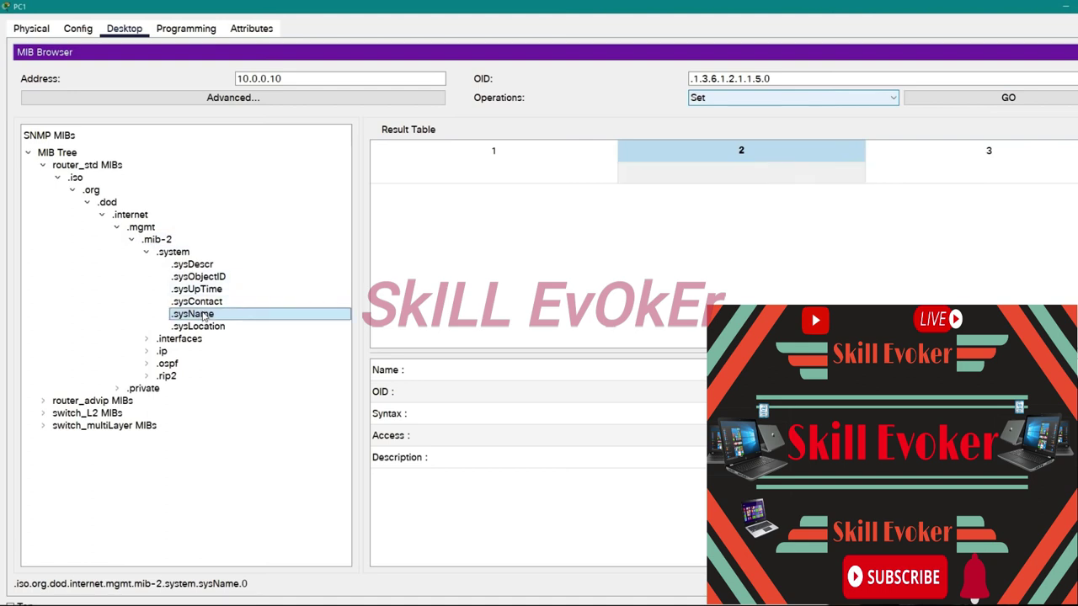
left_click(614, 270)
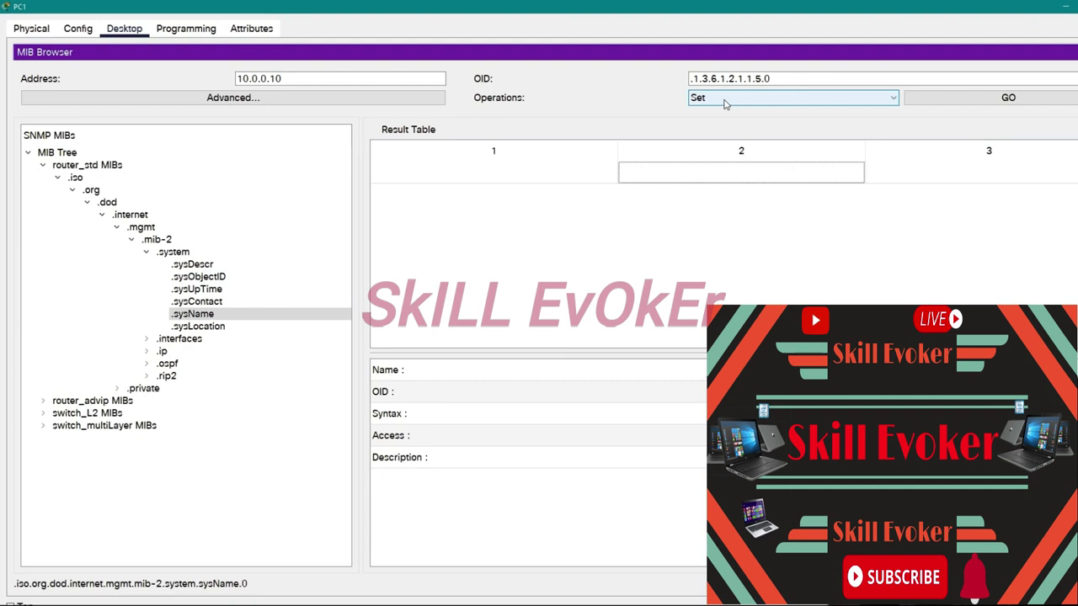
Step: Dismiss the request timed-out error and run a Get on sysName again
left_click(290, 97)
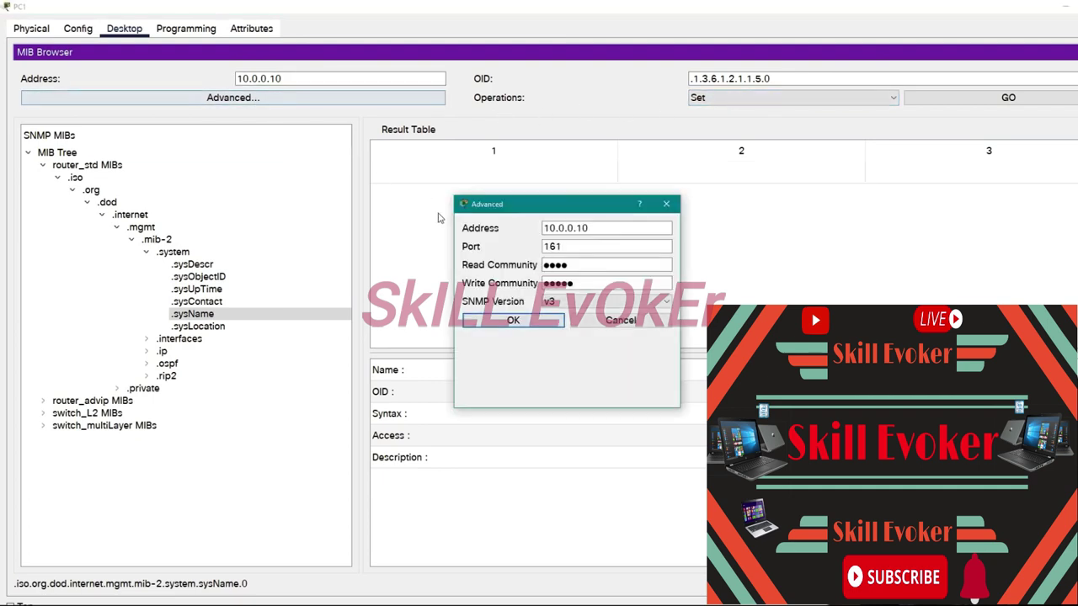
key("Return")
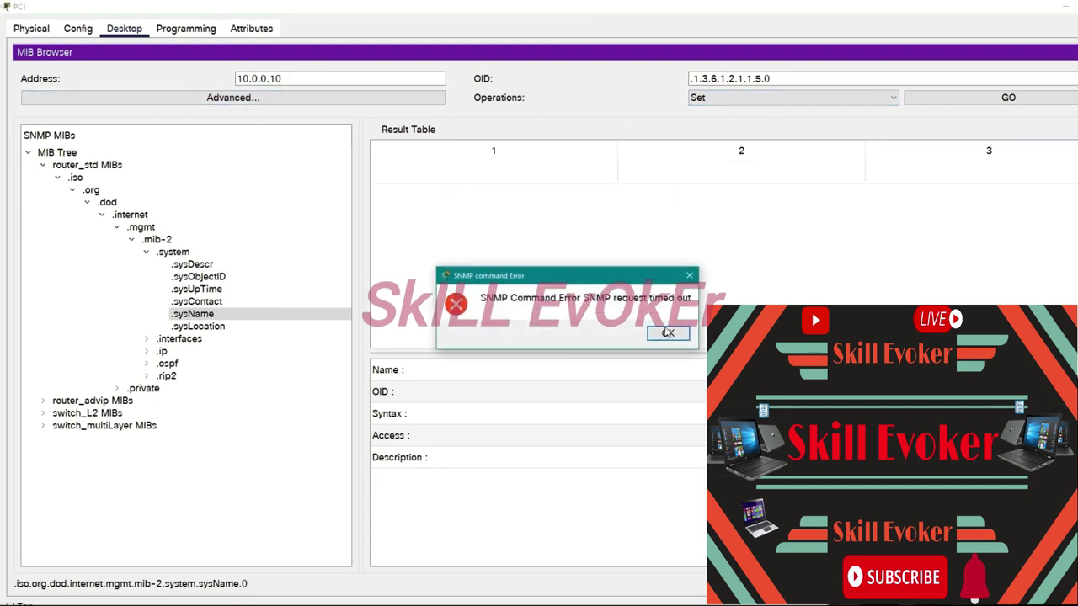
left_click(667, 335)
double_click(666, 178)
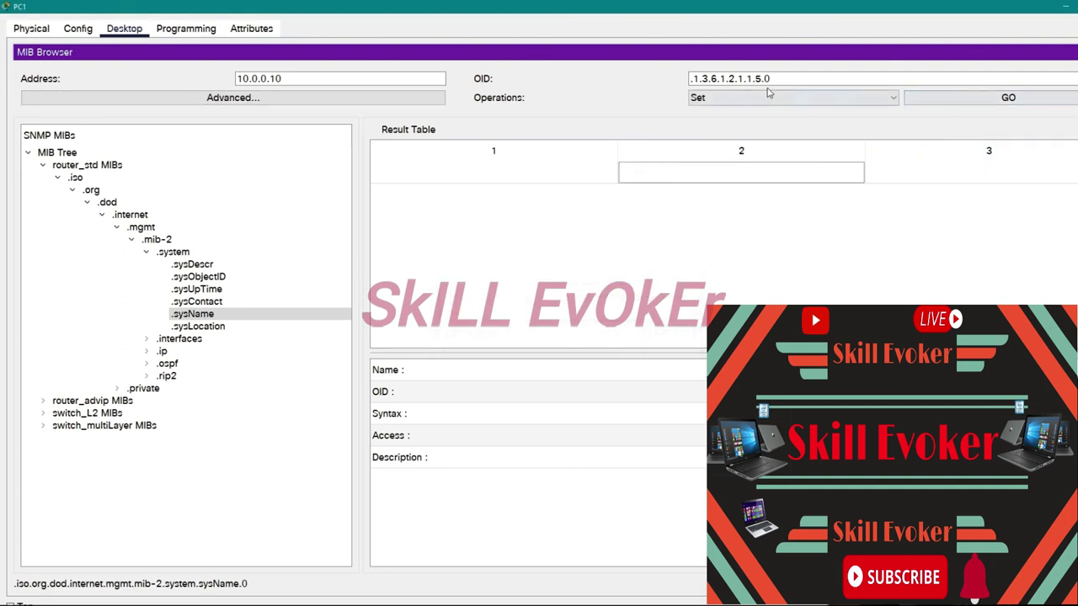
left_click(741, 99)
left_click(741, 109)
left_click(1001, 99)
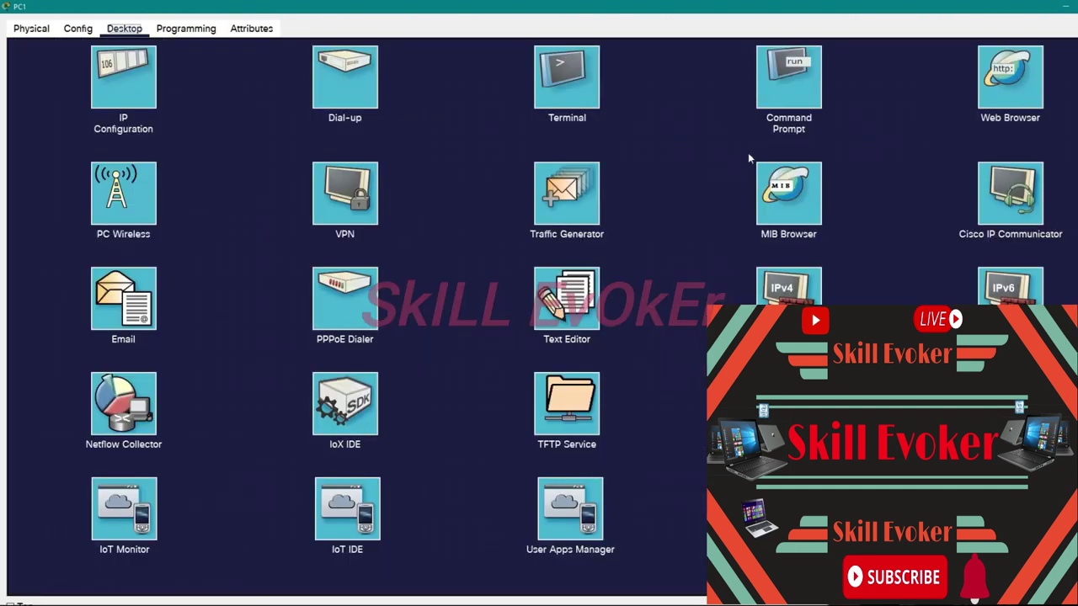
Step: Reopen PC1's MIB Browser, expand the MIB Tree and bring up Advanced settings
left_click(785, 237)
double_click(51, 154)
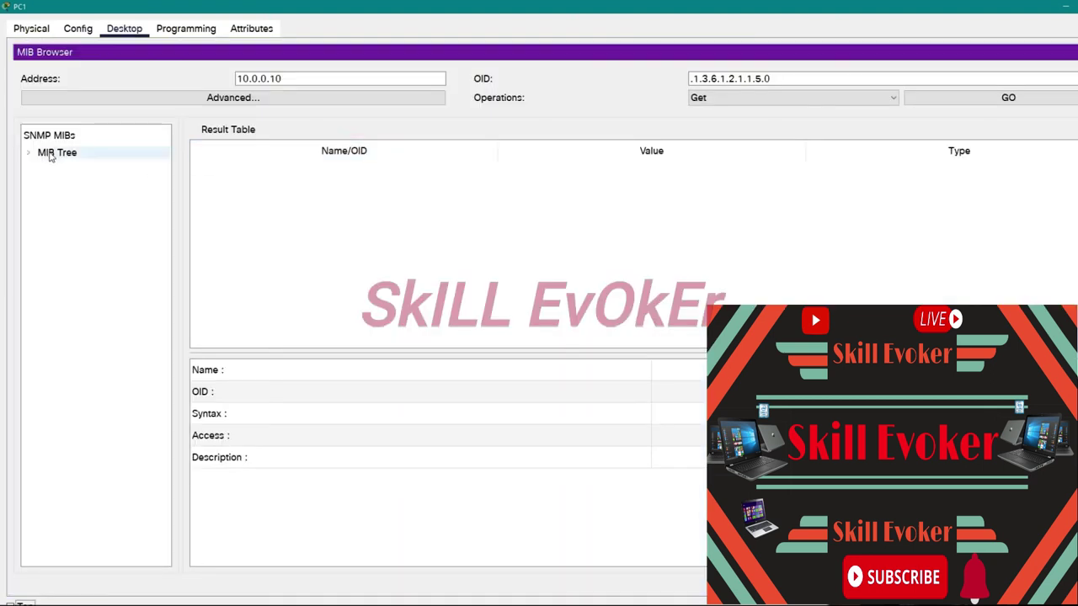
left_click(244, 98)
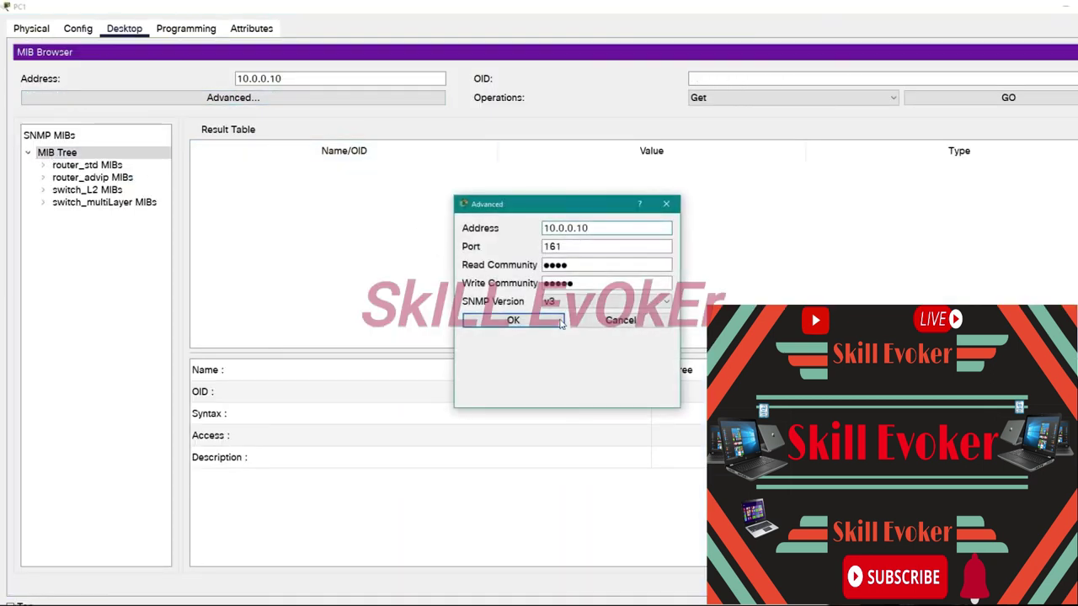
Step: Accept the advanced settings and expand router_std MIBs down to sysName under .system
left_click(512, 320)
left_click(89, 169)
double_click(89, 168)
double_click(75, 177)
double_click(91, 190)
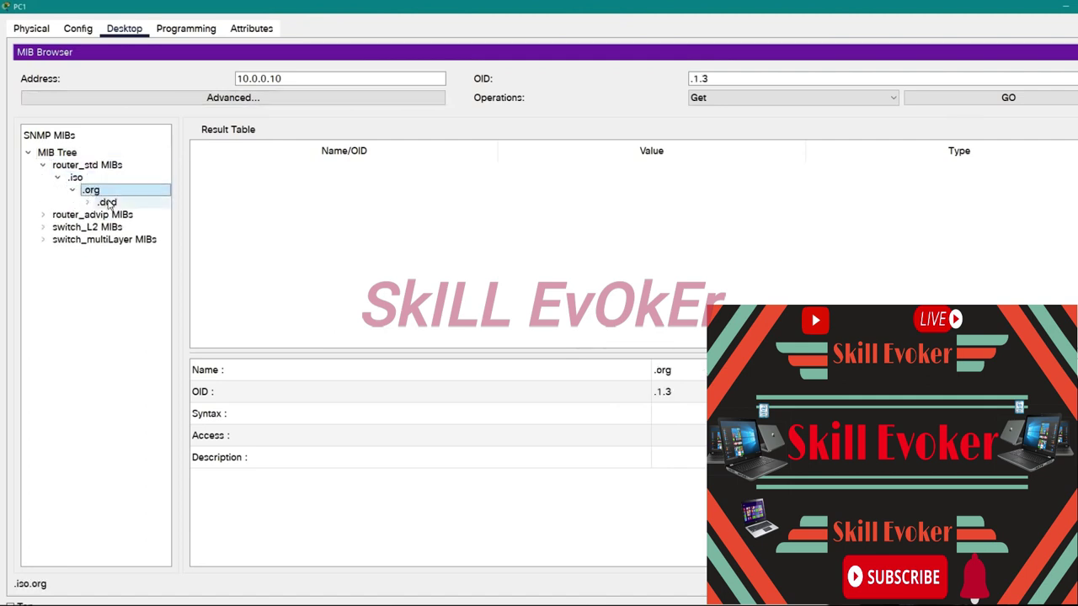
double_click(107, 203)
double_click(129, 216)
left_click(128, 229)
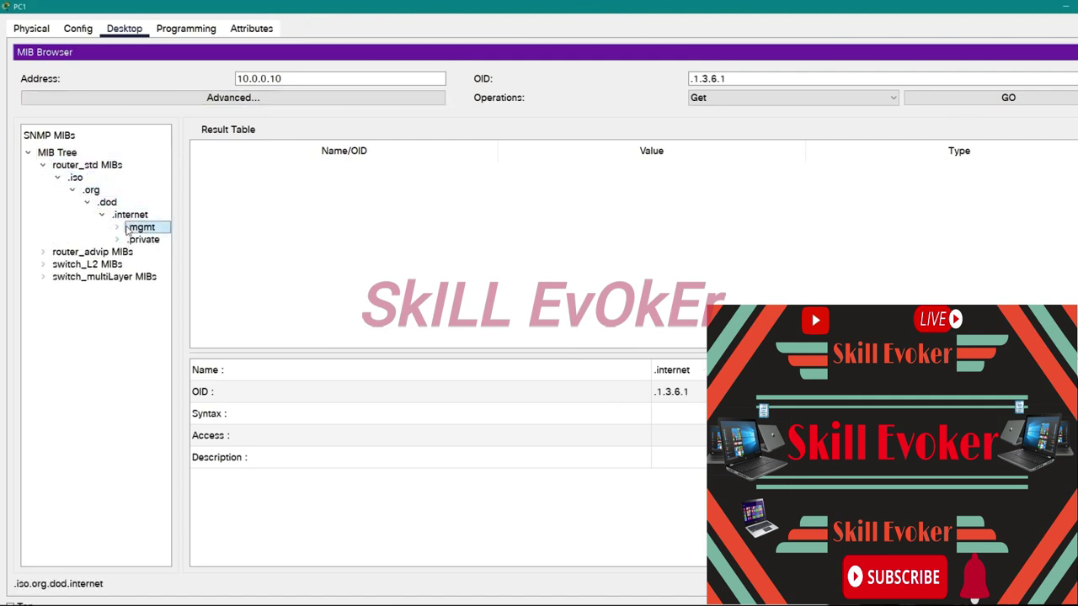
double_click(128, 229)
double_click(154, 240)
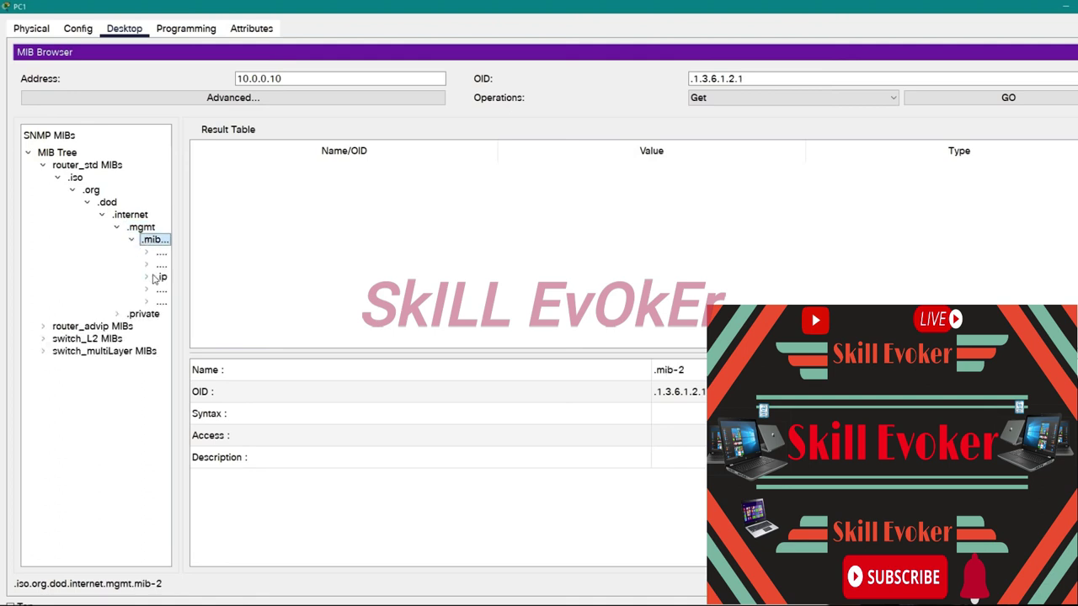
left_click(147, 277)
left_click_drag(181, 244, 322, 248)
double_click(173, 252)
left_click(208, 315)
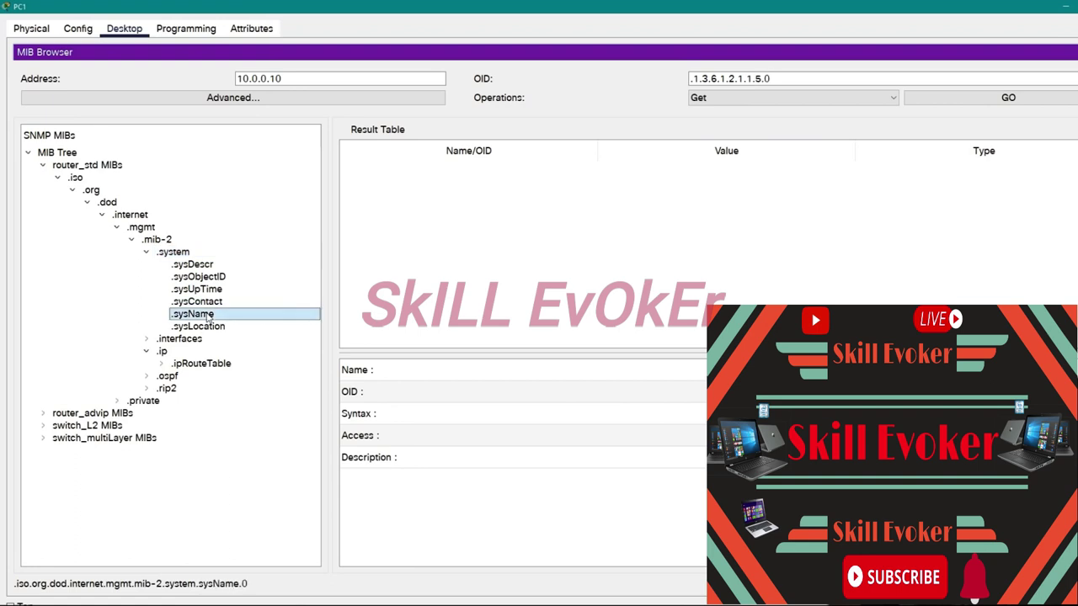
Step: Read sysName (Router), send a new OctetString Set, then dismiss the timeout error
left_click(923, 100)
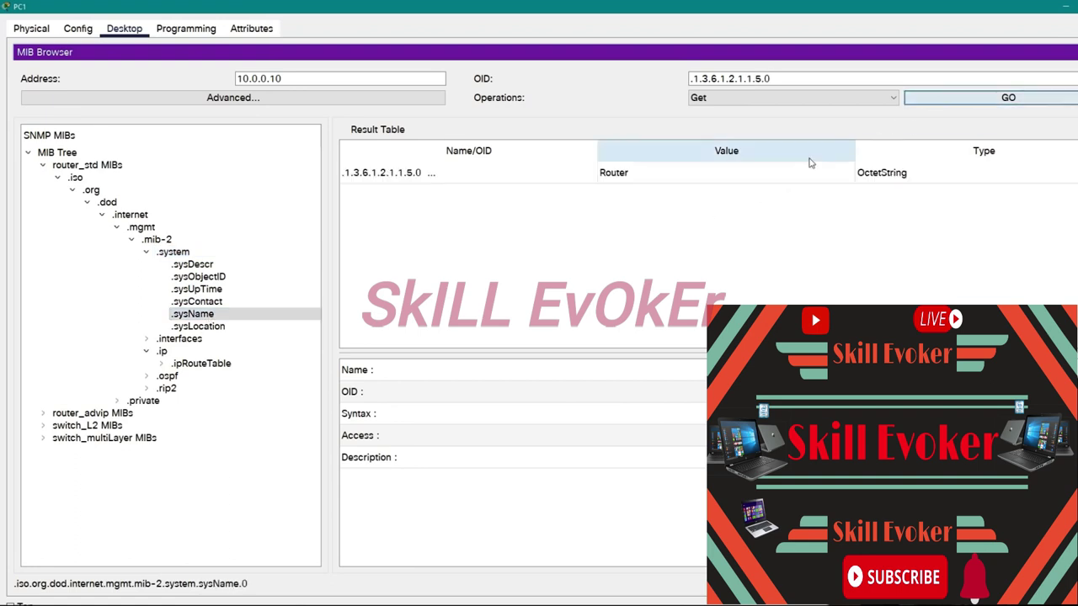
left_click(640, 174)
left_click(774, 99)
left_click(724, 132)
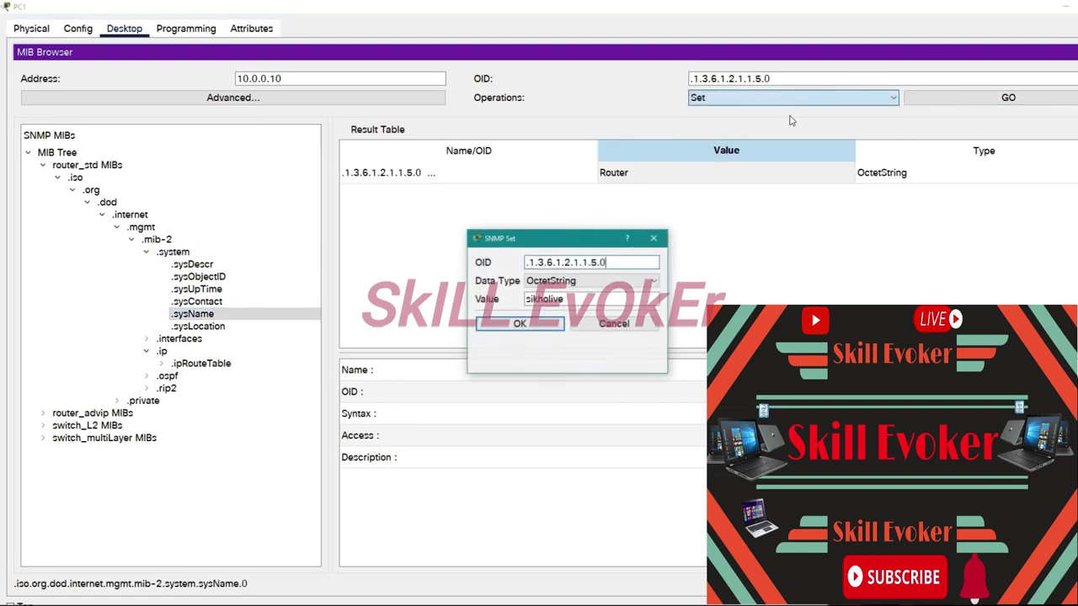
left_click(579, 285)
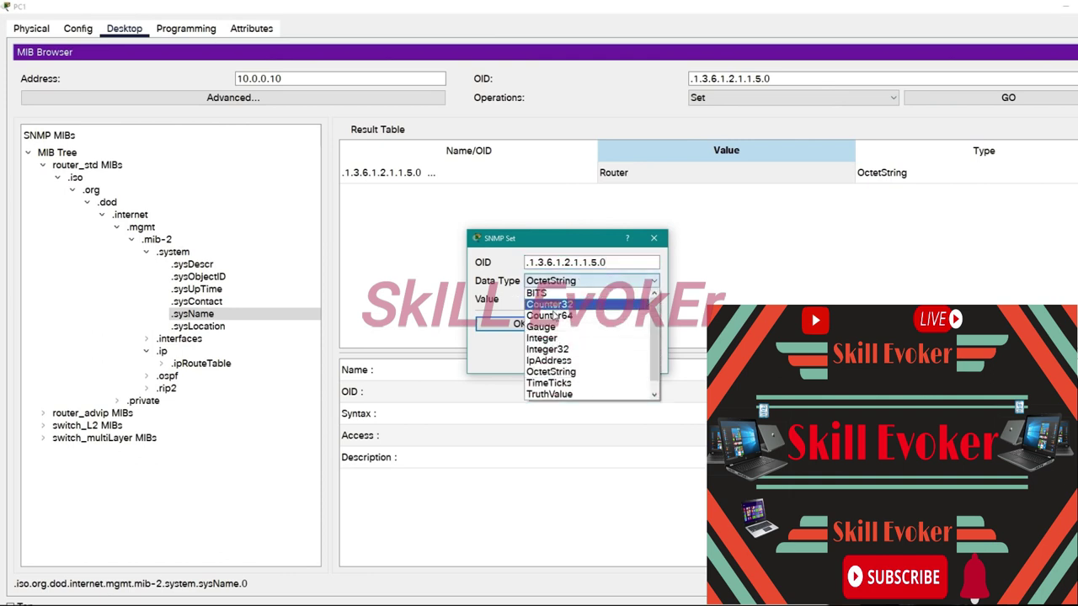
left_click(549, 296)
left_click_drag(562, 300, 467, 291)
type("r1")
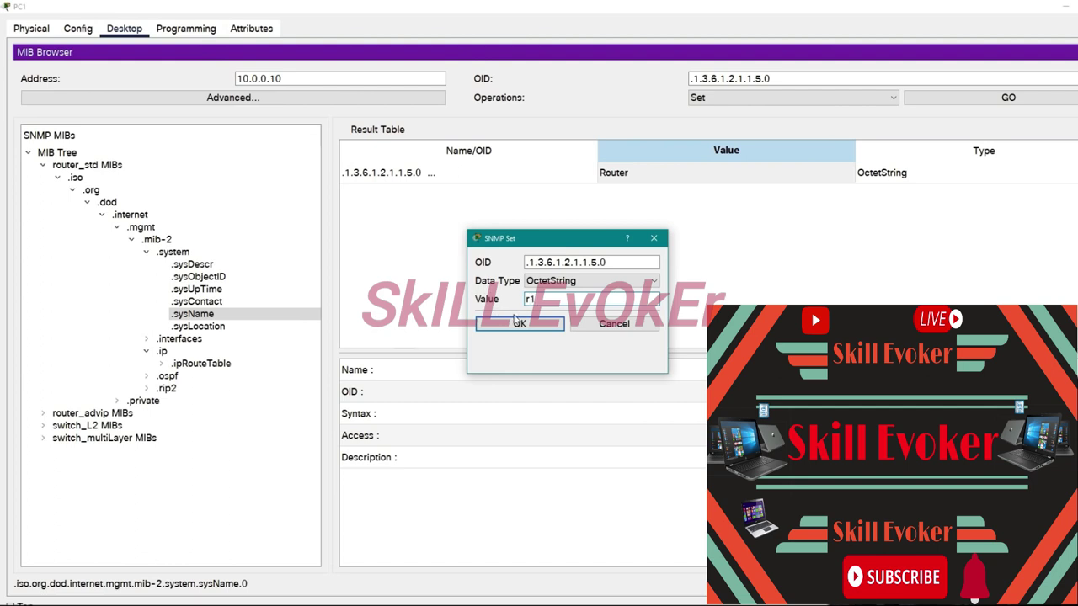
left_click(517, 323)
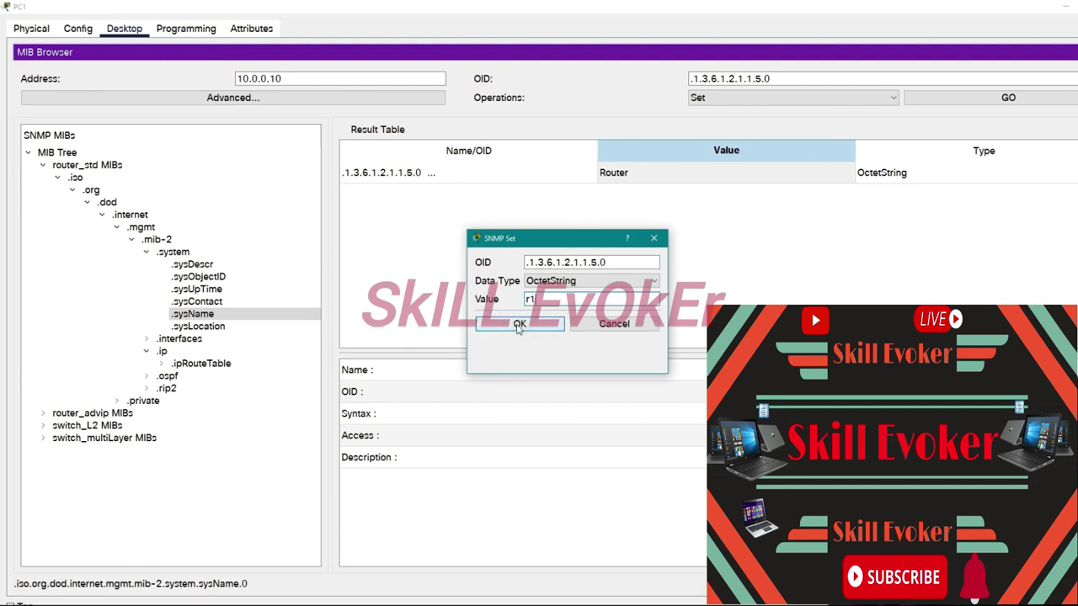
left_click(968, 102)
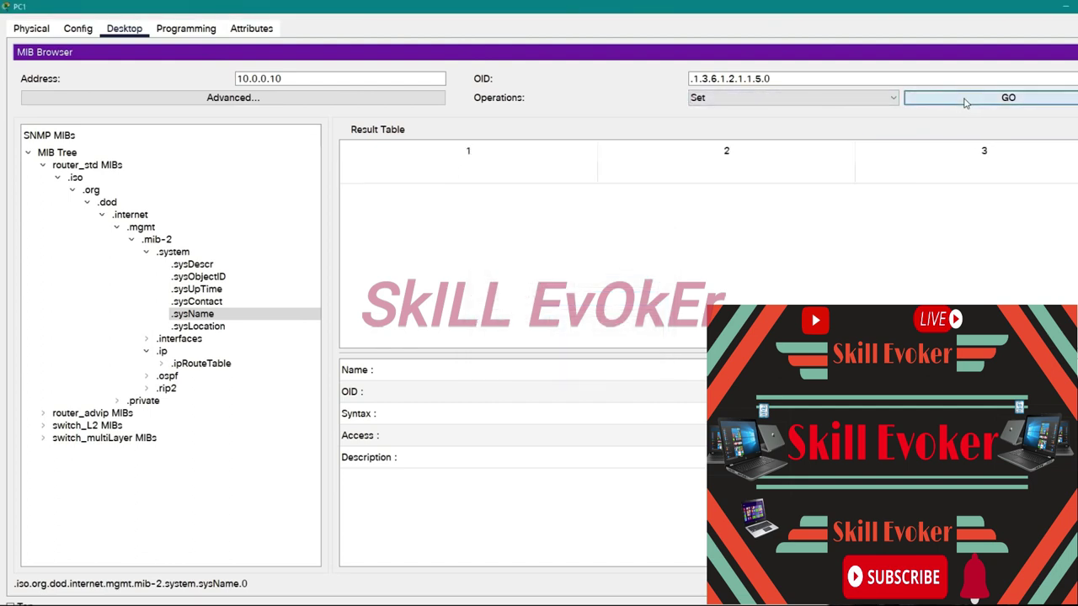
left_click(736, 180)
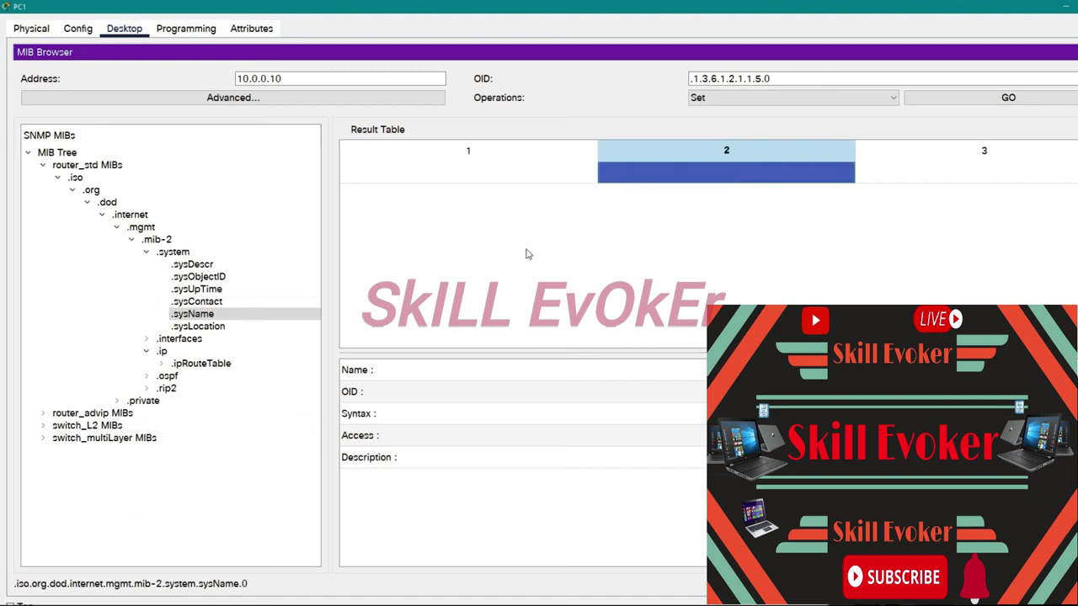
left_click(775, 101)
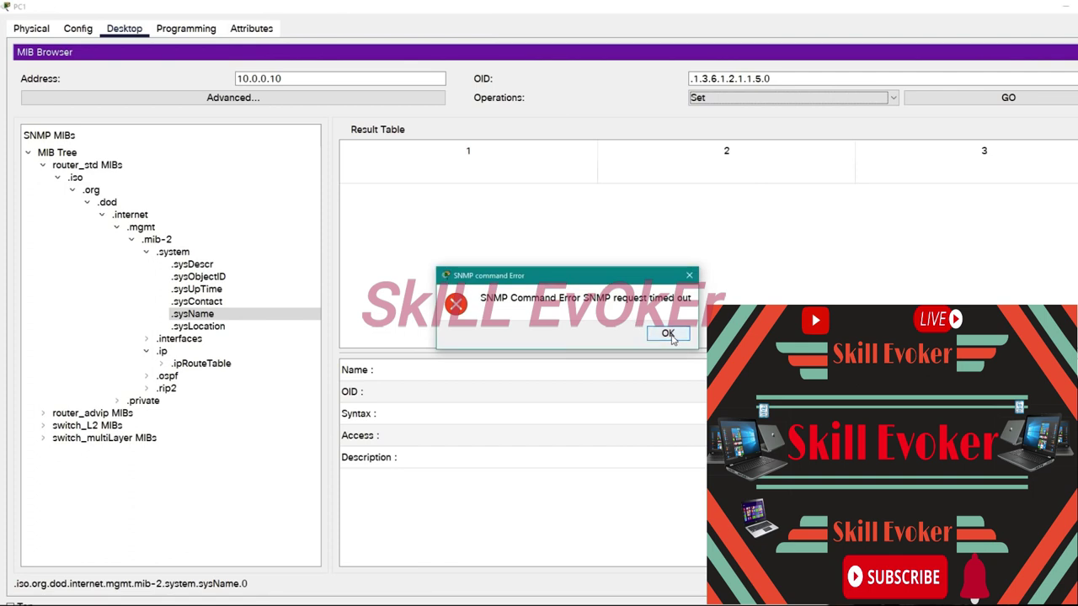
left_click(667, 334)
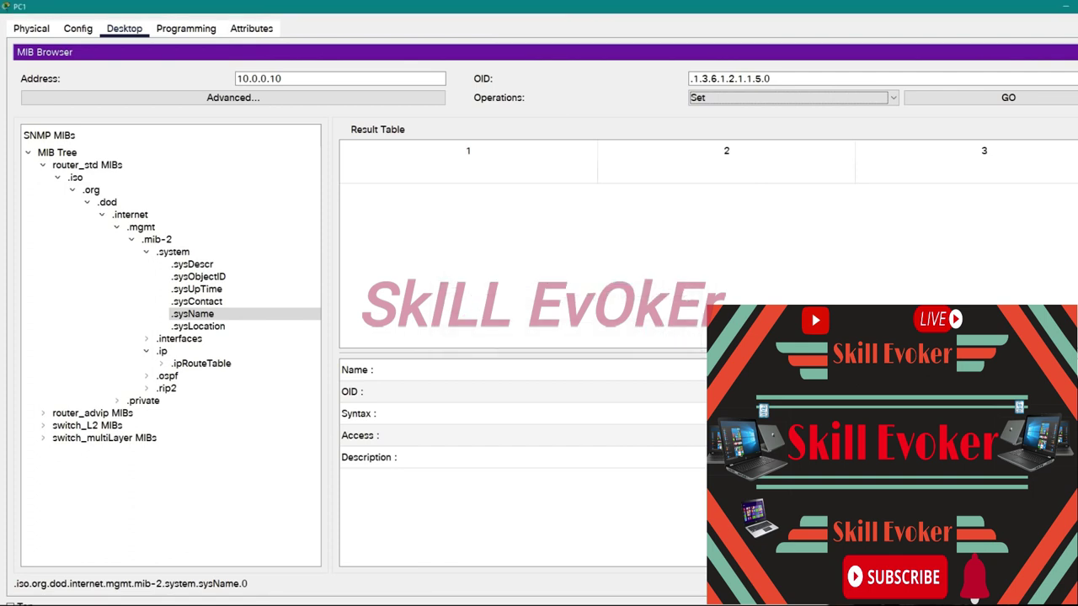
Step: Close the MIB Browser, confirm PC1's address is 10.0.0.20 and ping 10.0.0.10
left_click(124, 27)
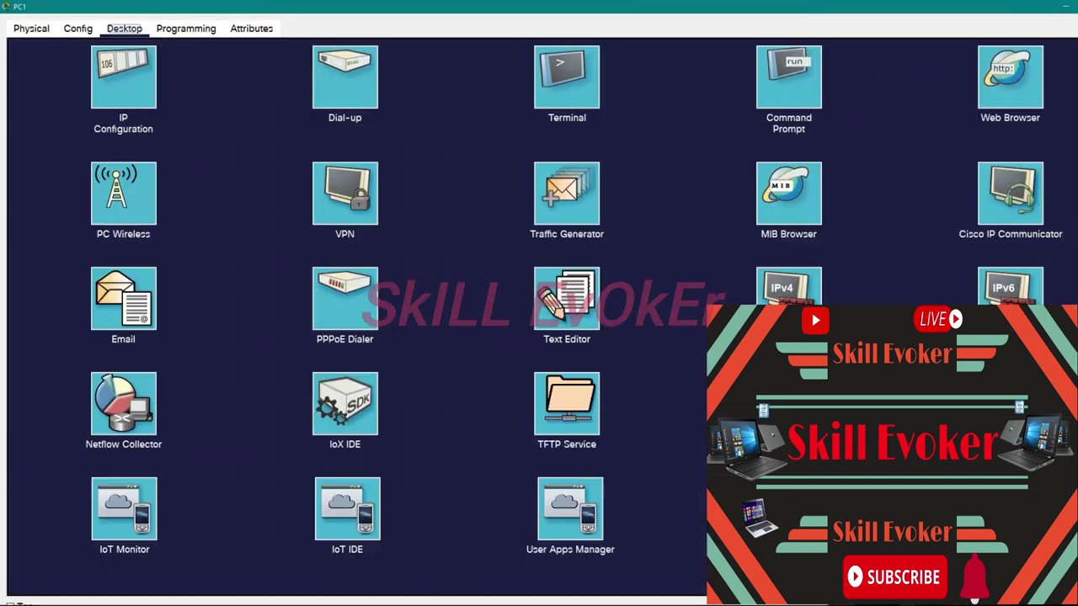
left_click(144, 78)
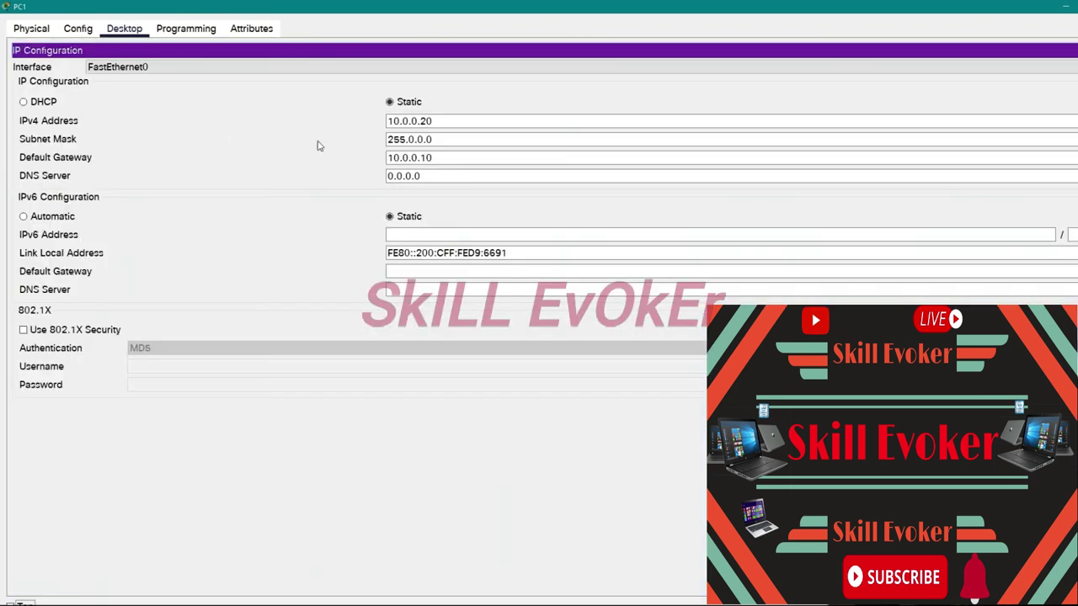
double_click(469, 123)
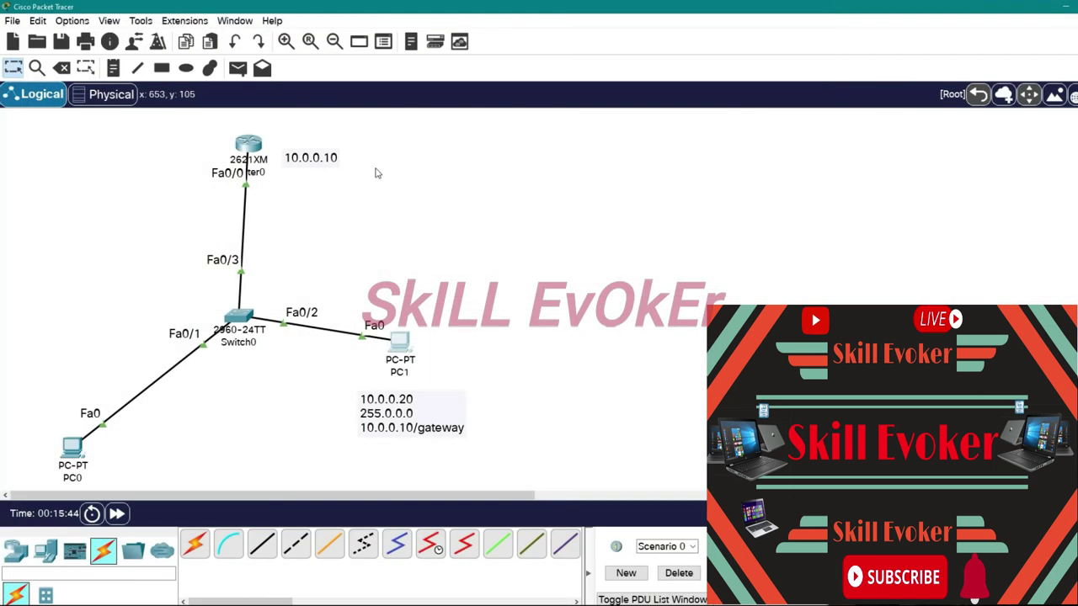
left_click(640, 178)
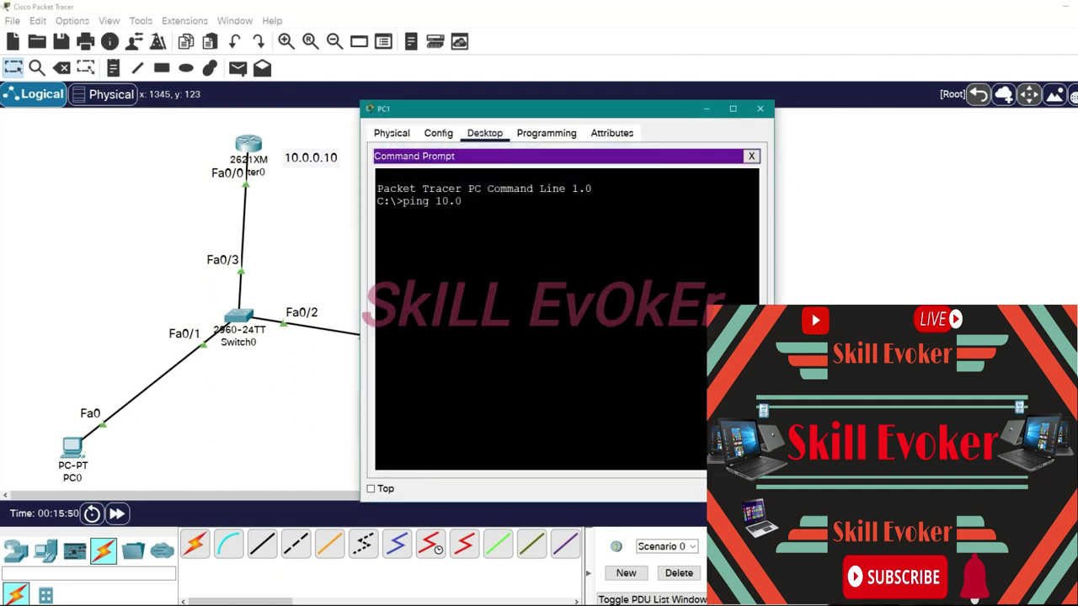
type("0")
key("Return")
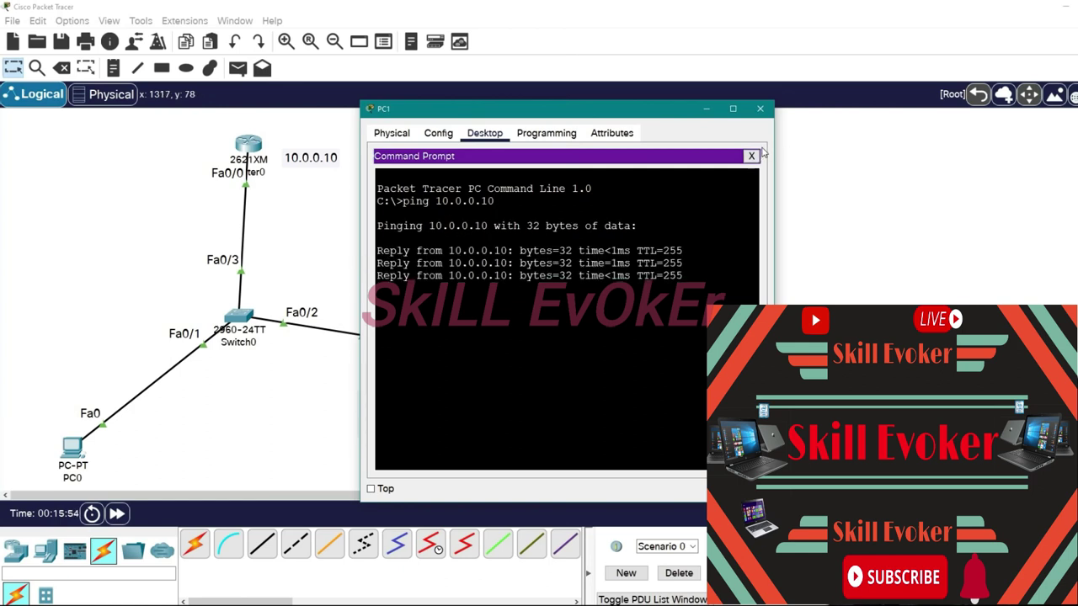
Step: Close the command prompt and PC1's window, then bring up Router0's console
left_click(756, 155)
left_click(760, 109)
left_click(403, 345)
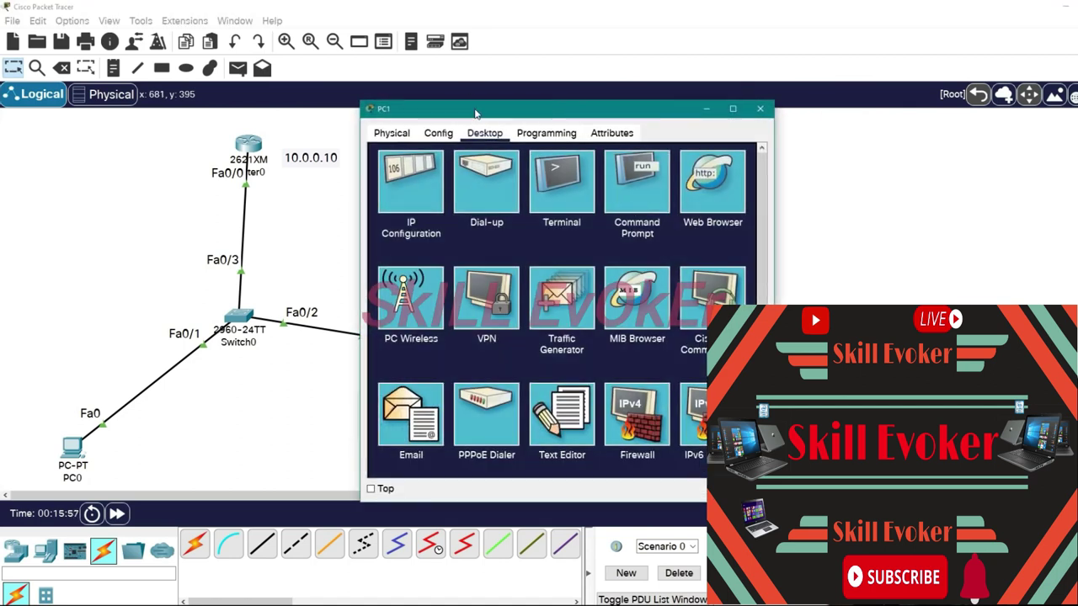
left_click_drag(476, 113, 512, 110)
left_click(248, 144)
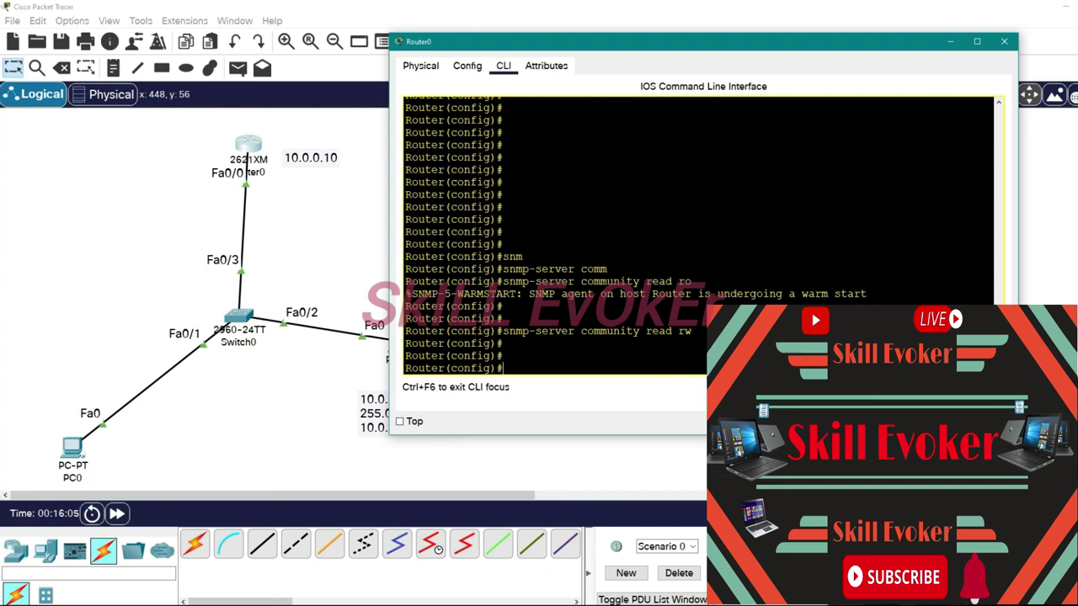
Step: Highlight the snmp-server community ro and rw lines in Router0's CLI, then close it
left_click_drag(645, 281, 691, 281)
mouse_move(678, 331)
left_mouse_down()
mouse_move(692, 331)
mouse_move(672, 331)
left_mouse_up()
left_click(1004, 41)
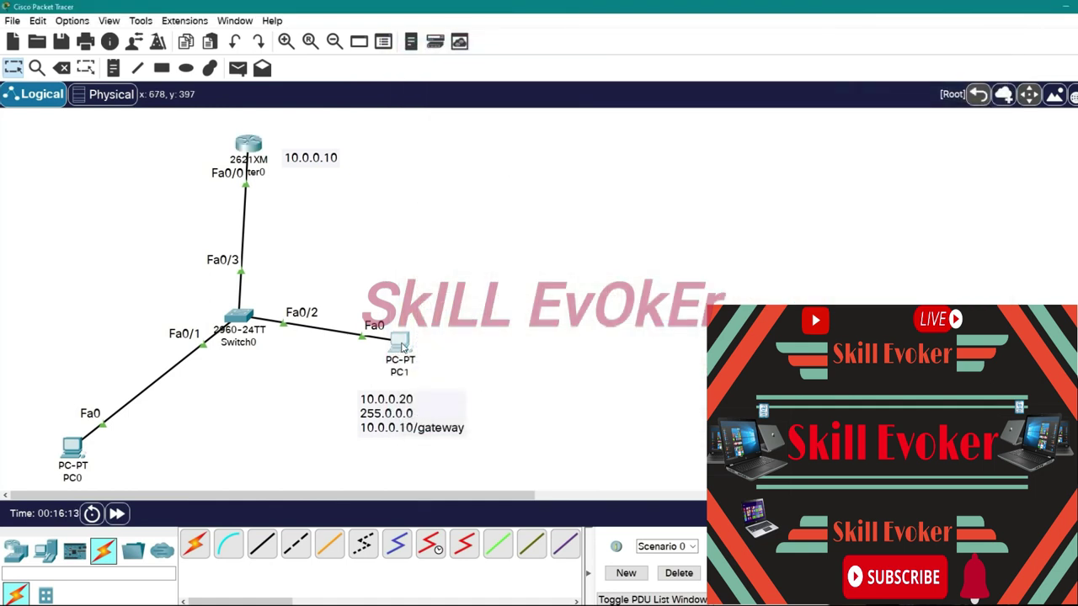
Step: Open PC1's MIB Browser full screen and retype the write community string in Advanced settings
left_click(396, 341)
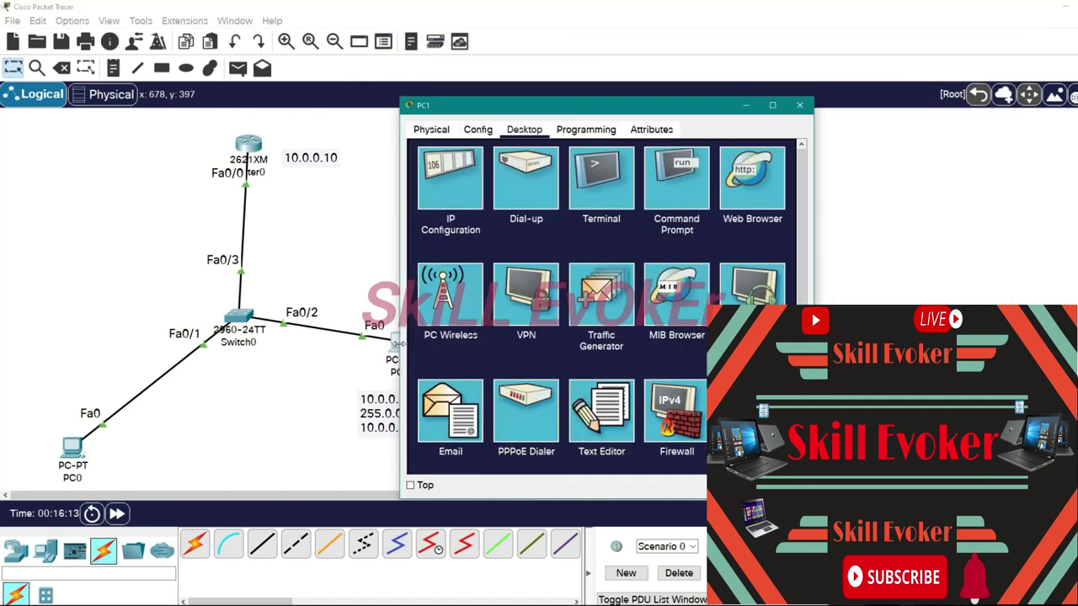
left_click(682, 306)
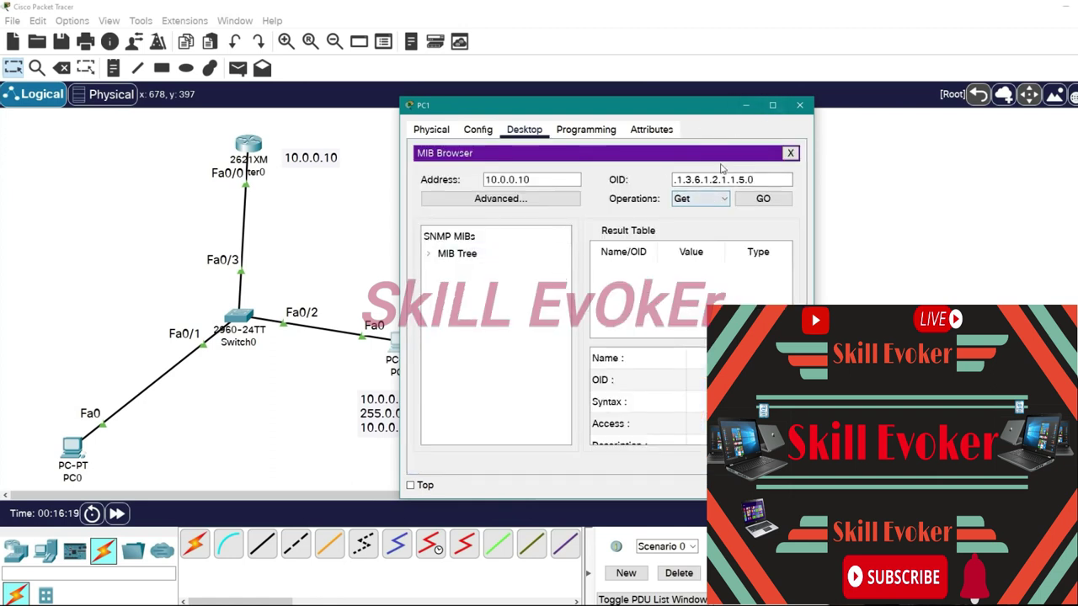
left_click(772, 108)
left_click(243, 101)
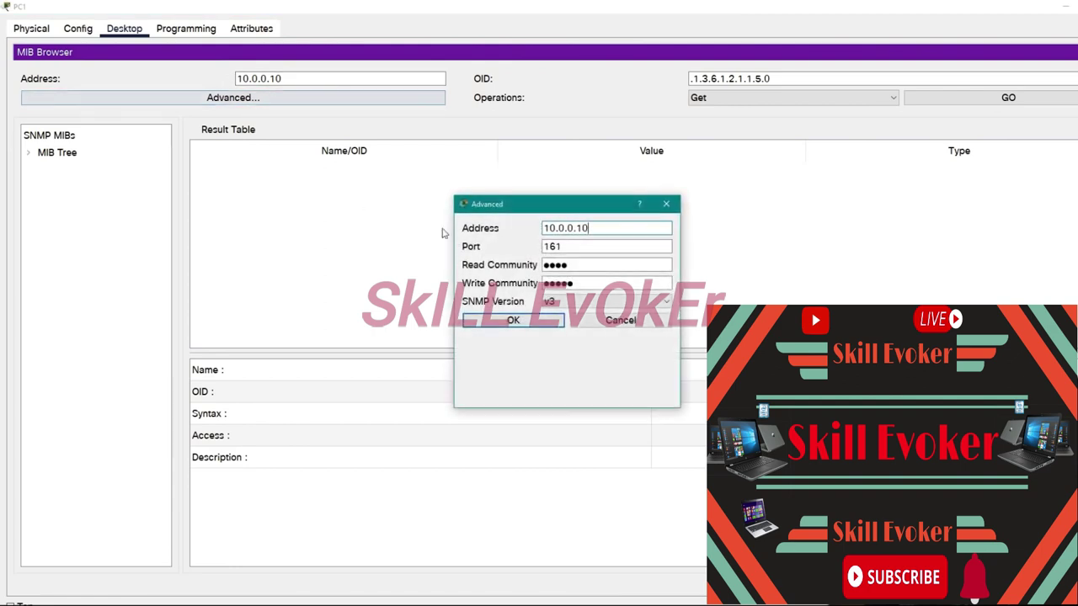
double_click(569, 283)
key("BackSpace")
type("priv")
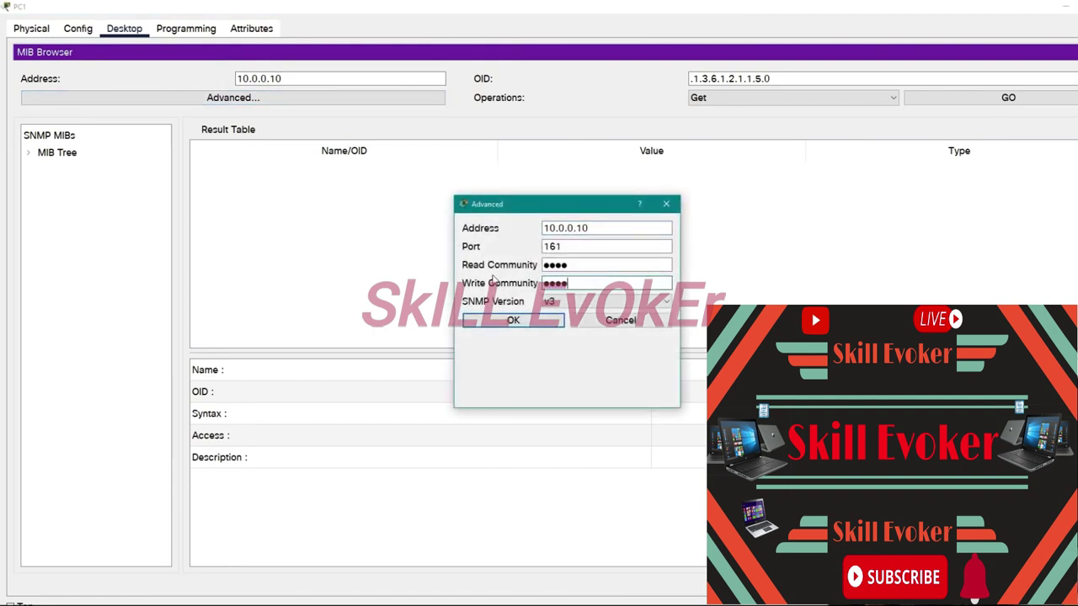
left_click(549, 320)
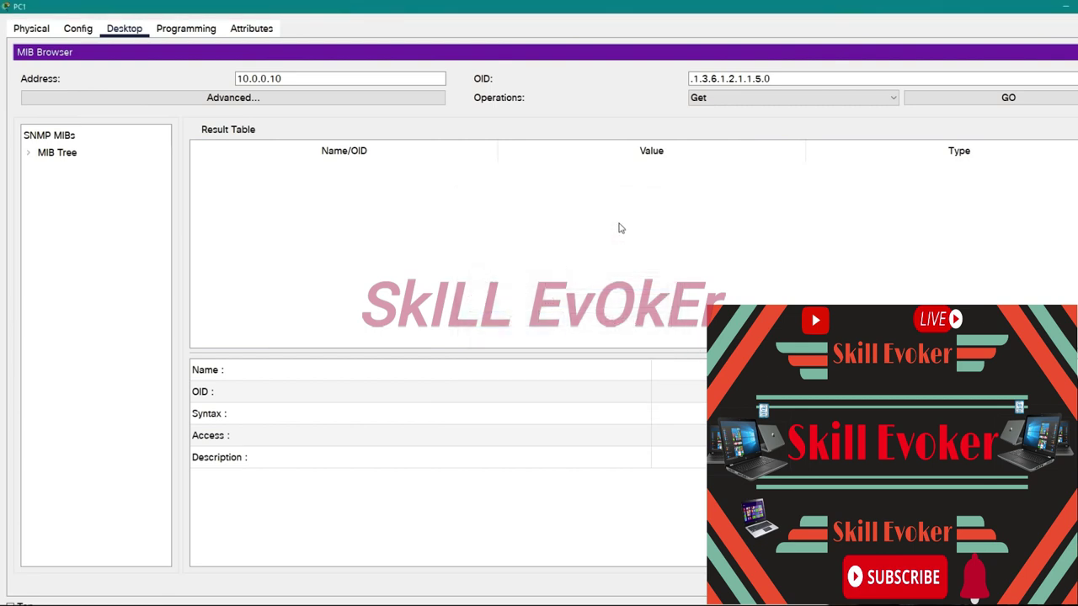
Step: Run a Get on sysName, which returns Router
left_click(734, 102)
left_click(849, 101)
left_click(943, 99)
left_click(579, 175)
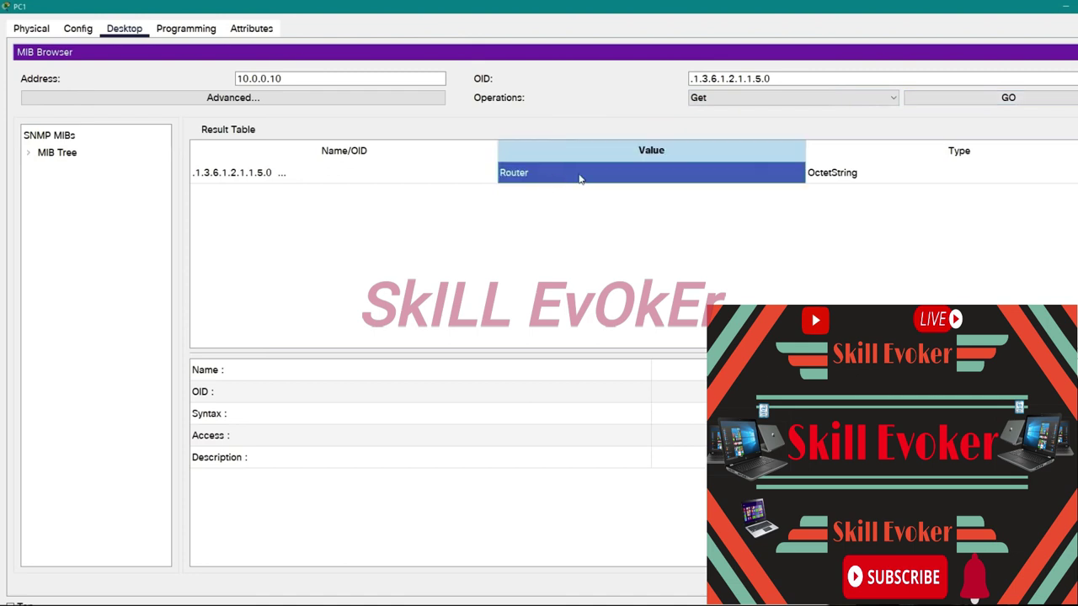
Step: Set sysName to sikholive.com and check the updated value is returned
left_click(766, 100)
left_click(711, 132)
type("sikholive.com")
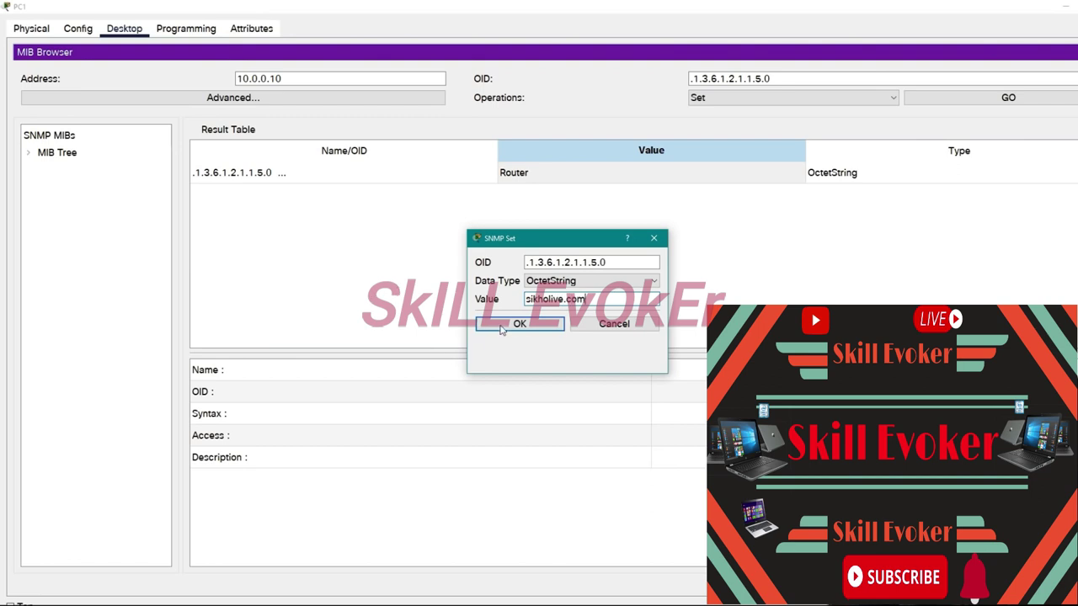
left_click(501, 326)
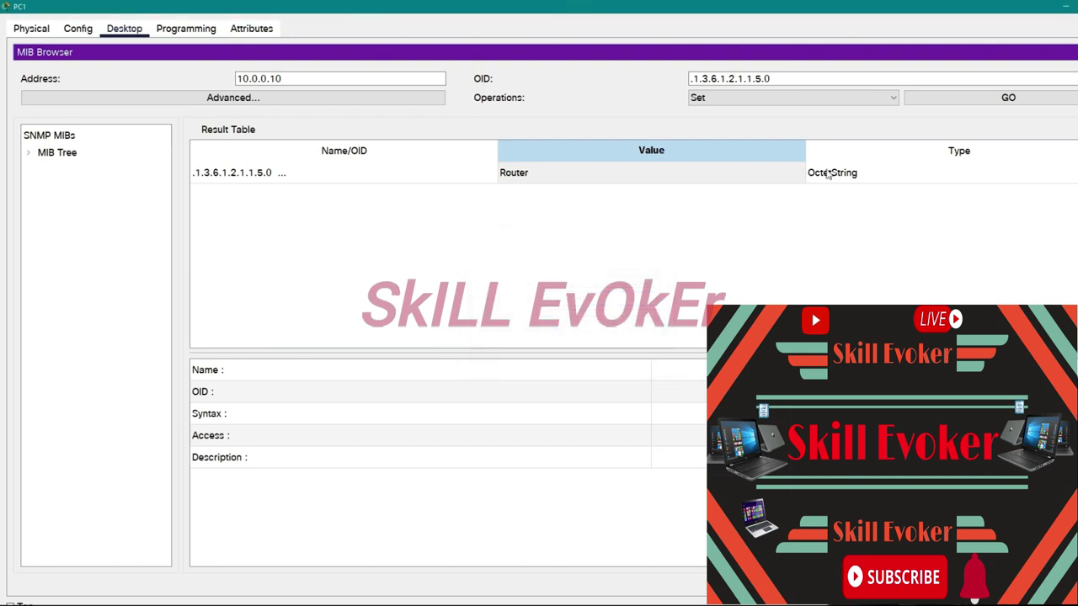
left_click(962, 101)
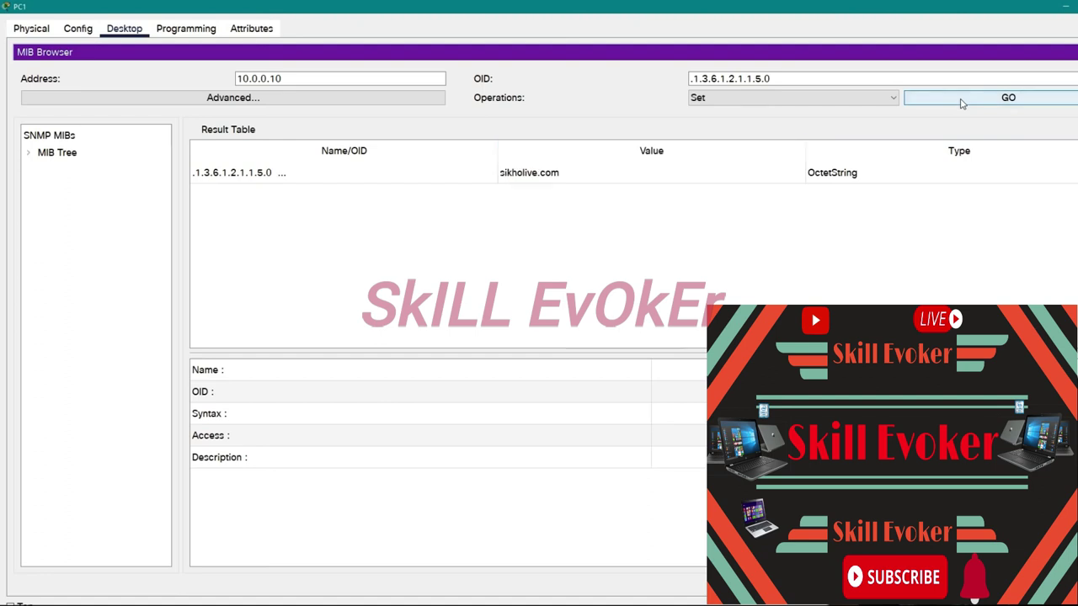
left_click(545, 180)
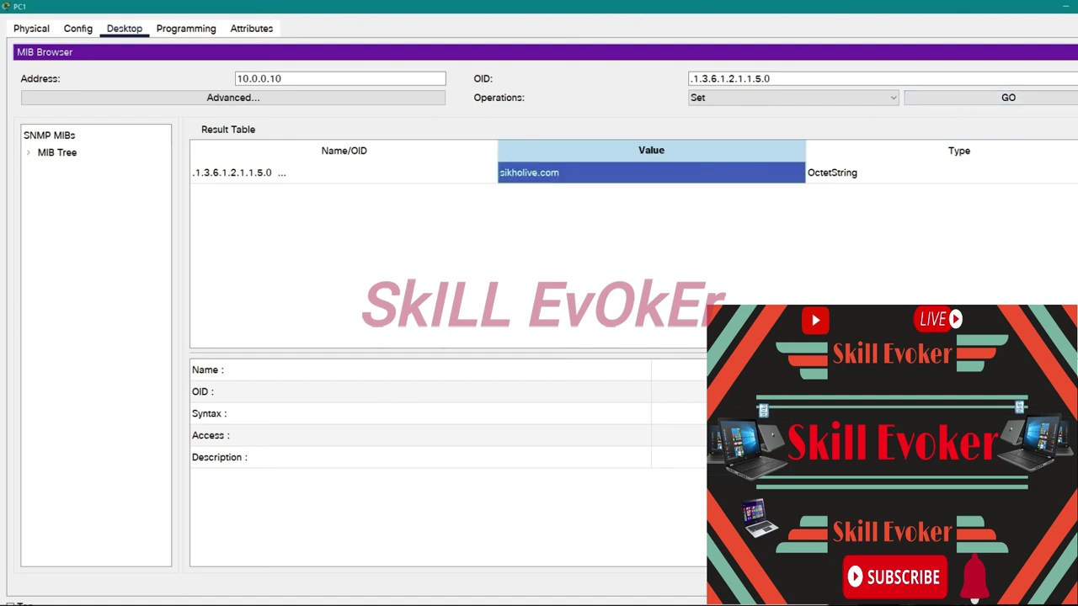
key("alt+F4")
Step: Refresh Router0's CLI prompt and highlight the new sikholive.com hostname before closing
left_click(248, 145)
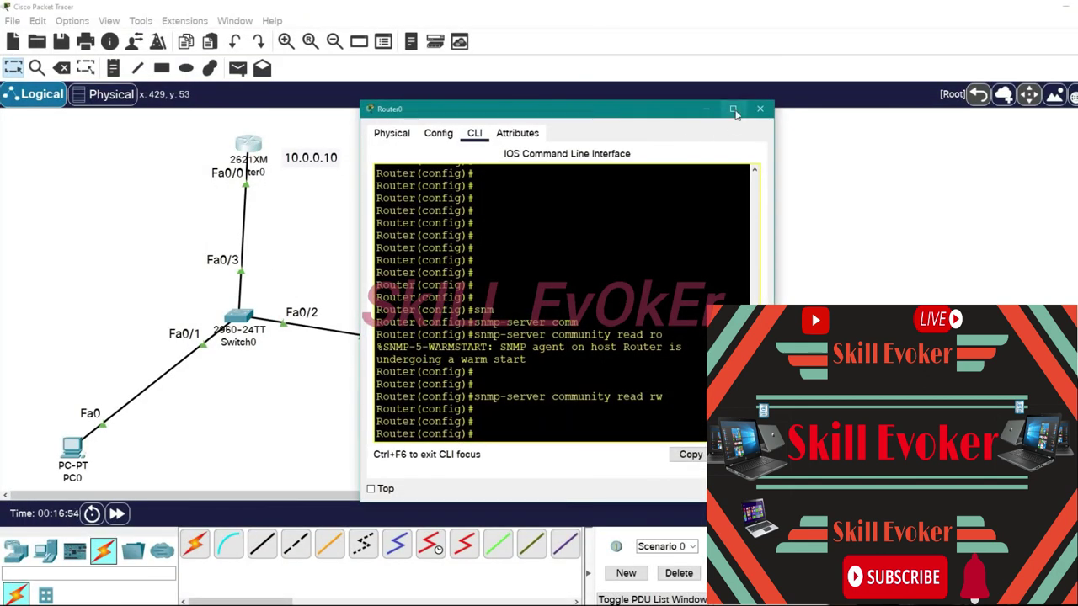
left_click_drag(415, 434, 370, 433)
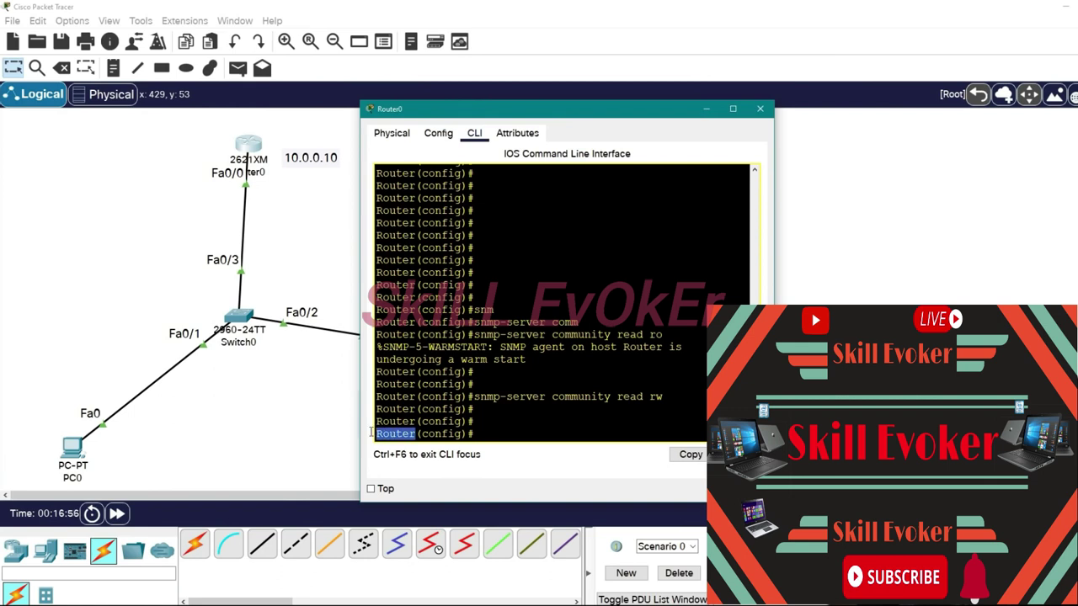
left_click(370, 433)
key("ctrl+v")
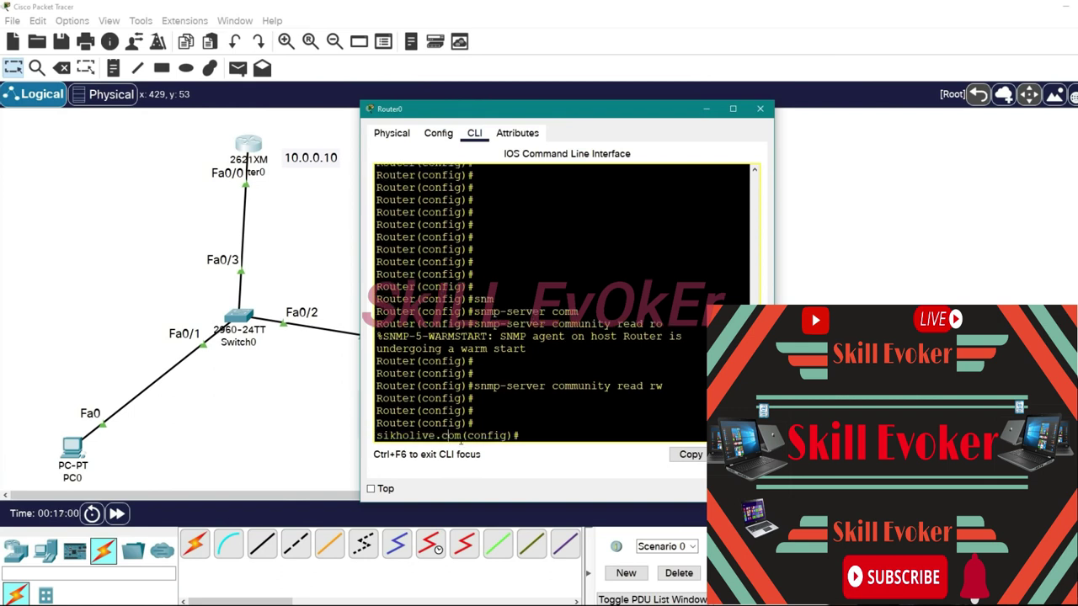
left_click_drag(461, 435, 376, 435)
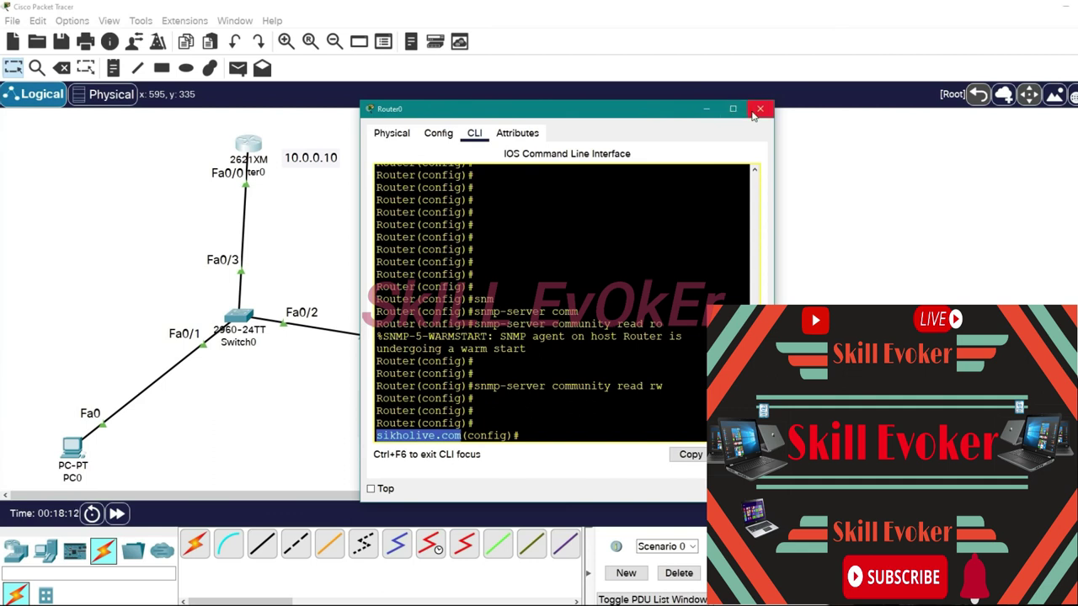
left_click(760, 109)
Step: Switch from Packet Tracer to the ethical hacking PDF and scroll to page 16's TOPIC 5
scroll(462, 344, "down", 3)
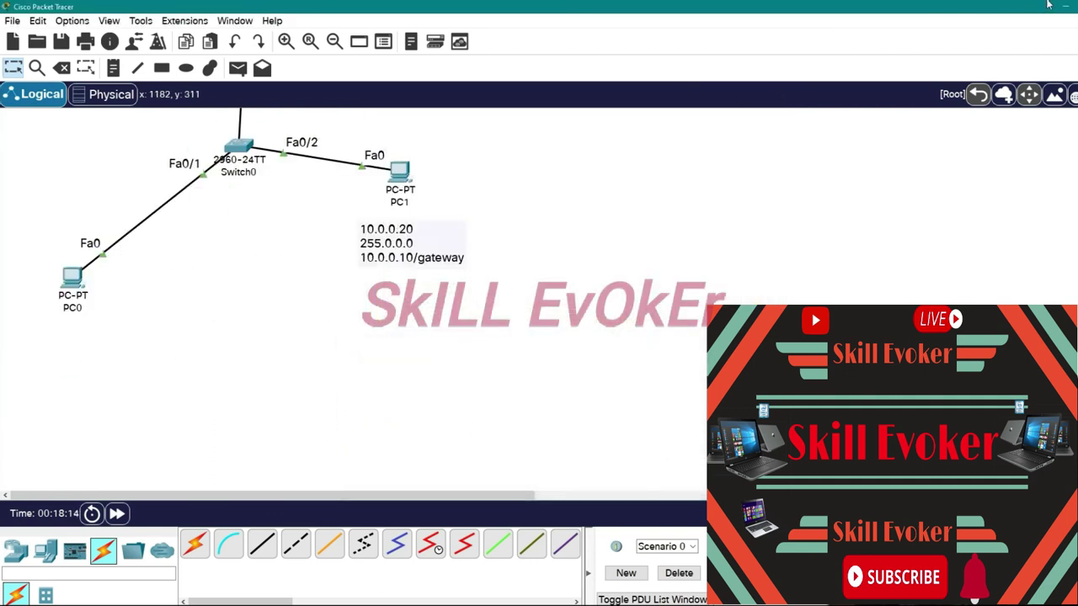
left_click(1048, 6)
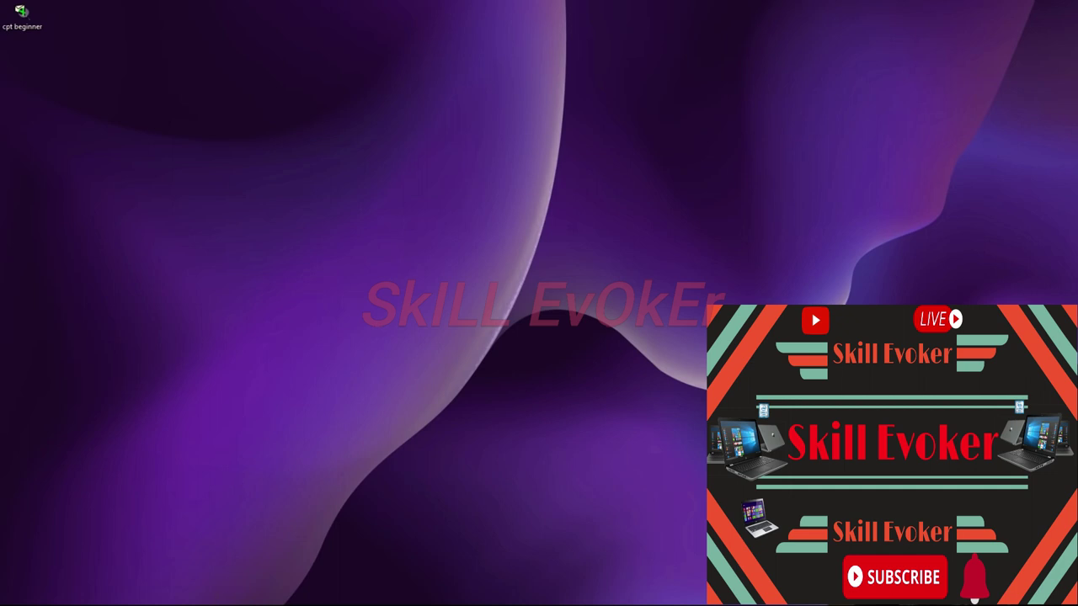
key("alt+Tab")
scroll(298, 366, "down", 8)
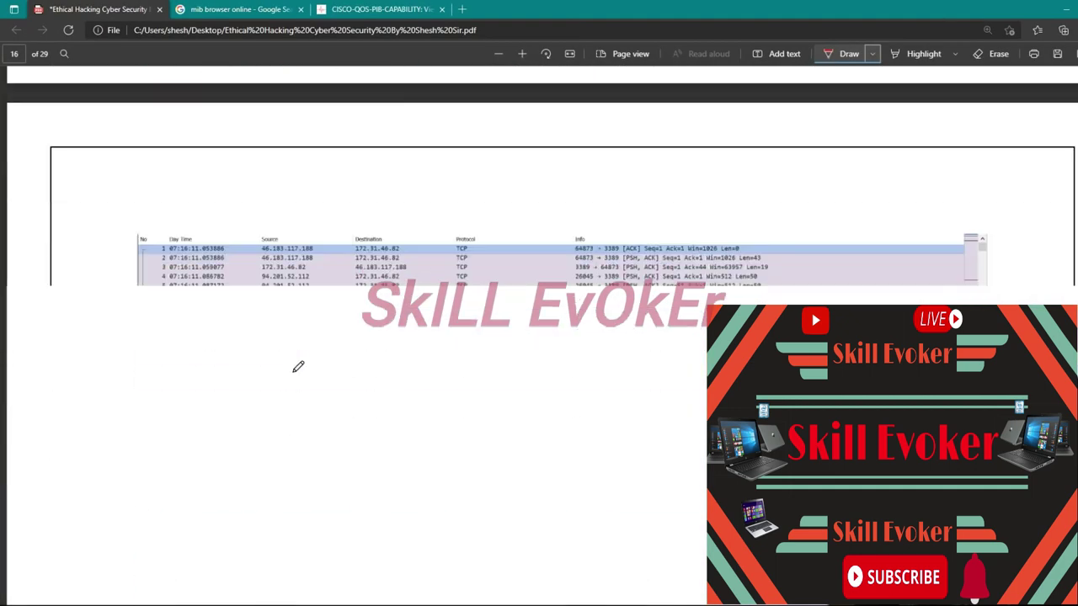
scroll(299, 363, "down", 3)
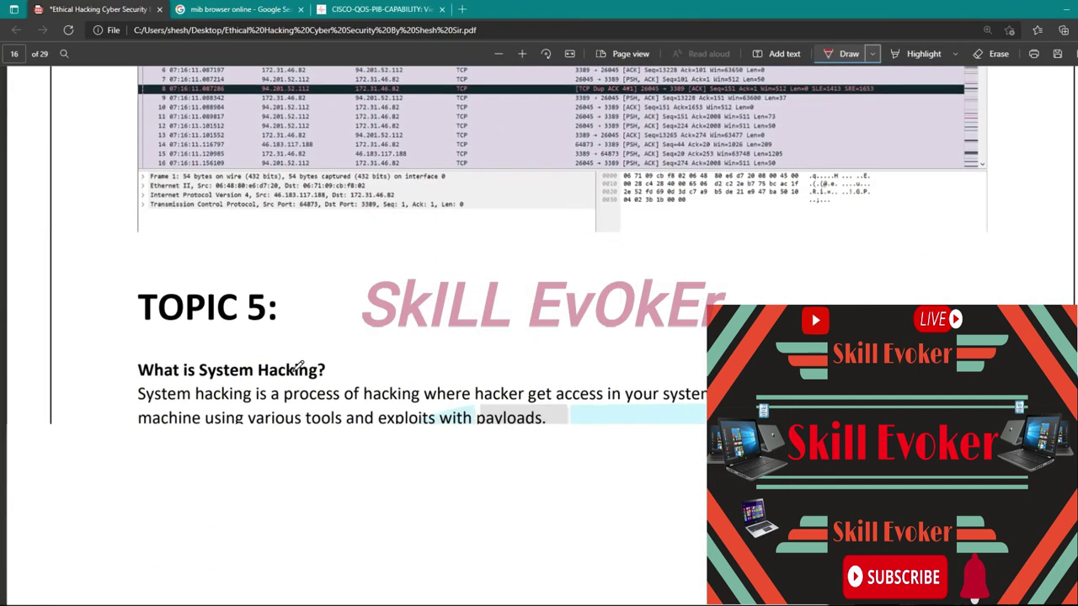
scroll(320, 317, "up", 2)
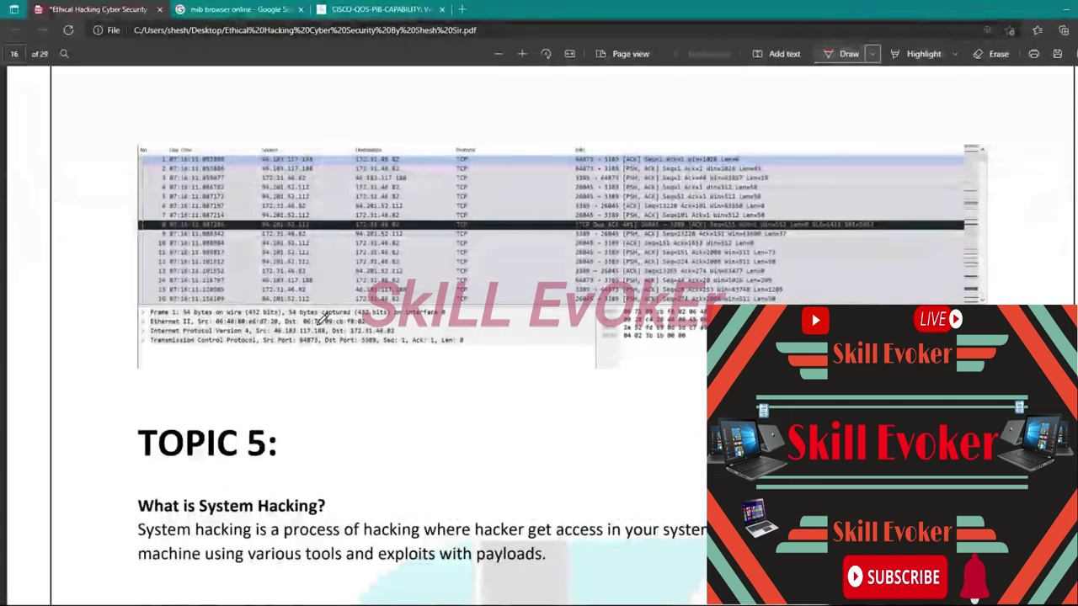
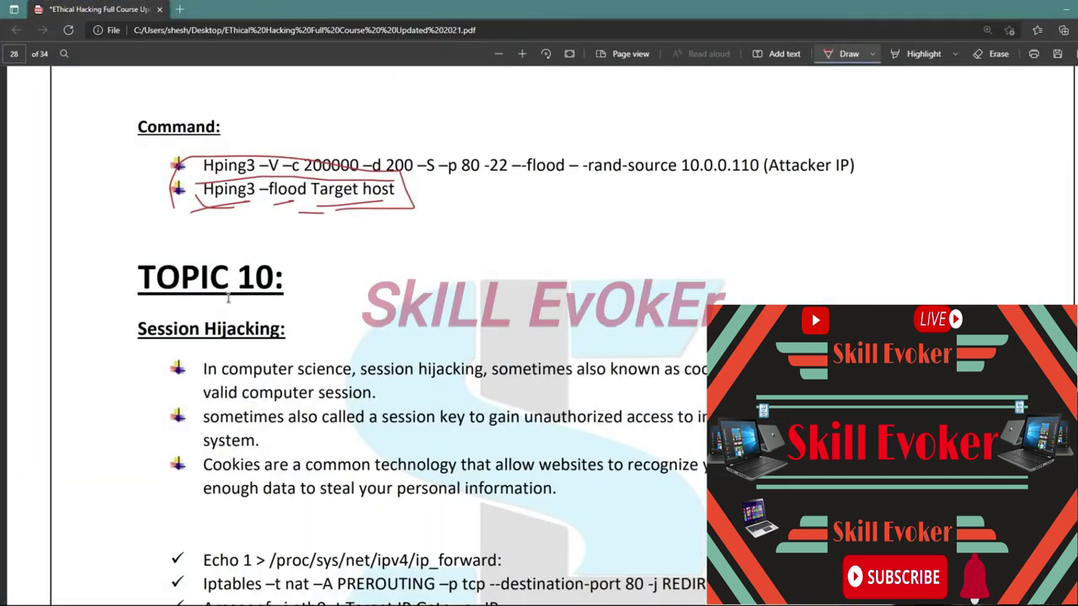
Step: Scroll to page 28 so the TOPIC 10 Session Hijacking heading is at the top
scroll(233, 331, "down", 2)
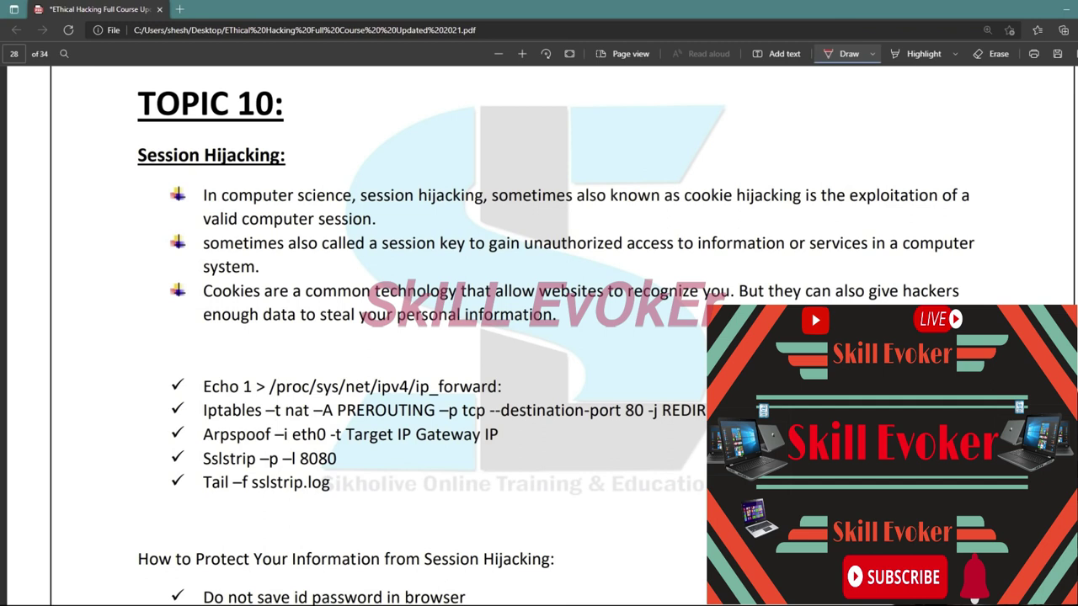
Step: Draw a small red check mark after 'valid computer session.' in the first bullet
left_click_drag(377, 226, 406, 214)
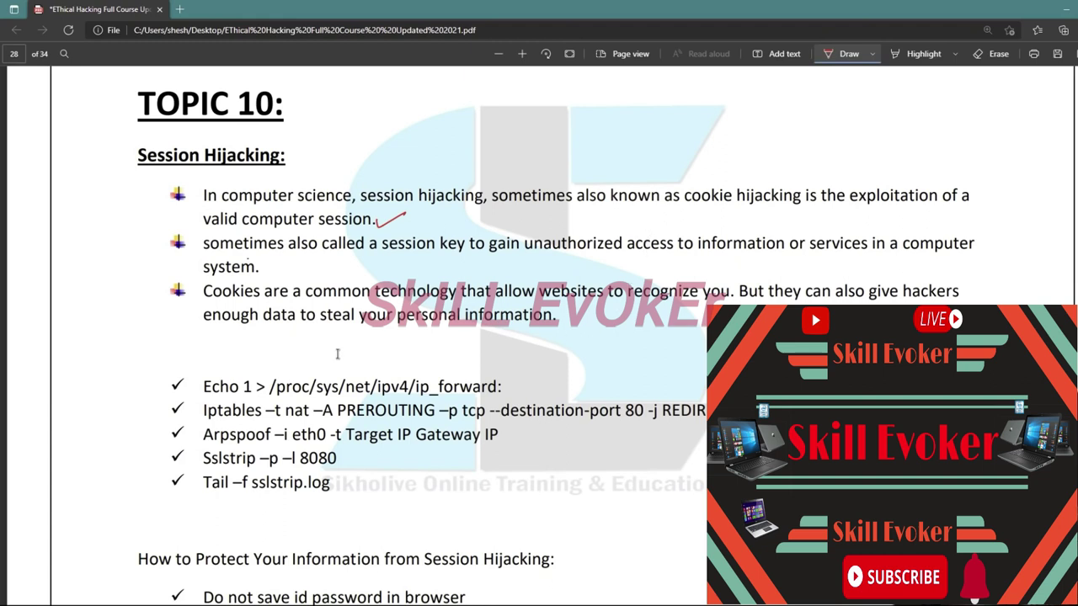
Step: Scroll page 28 down to reveal the 'How to Protect Your Information' list and Burpsuite line
scroll(310, 383, "down", 1)
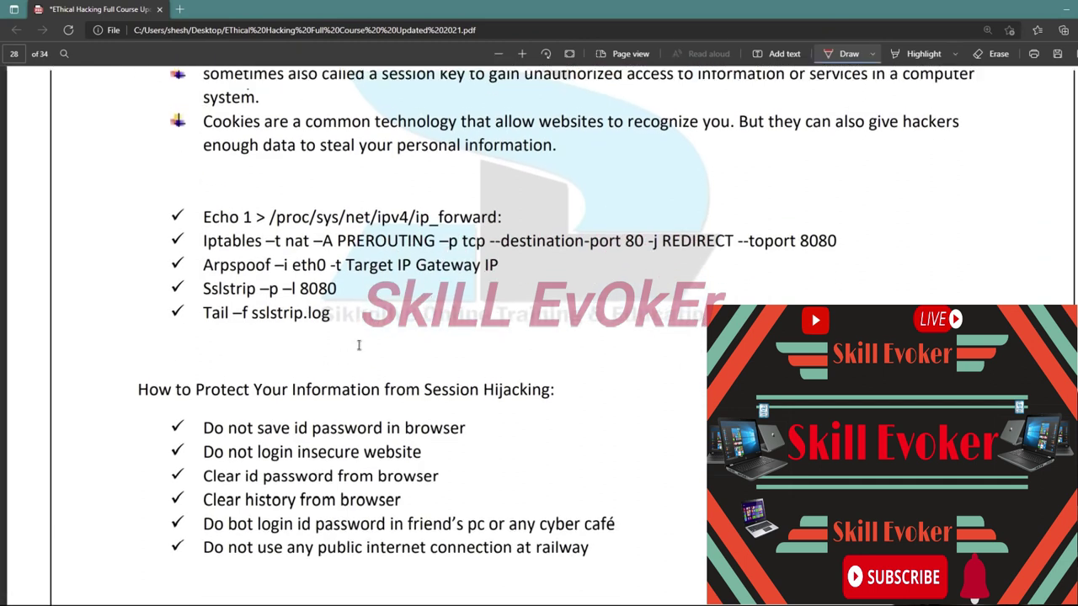
scroll(359, 344, "up", 2)
scroll(358, 344, "down", 1)
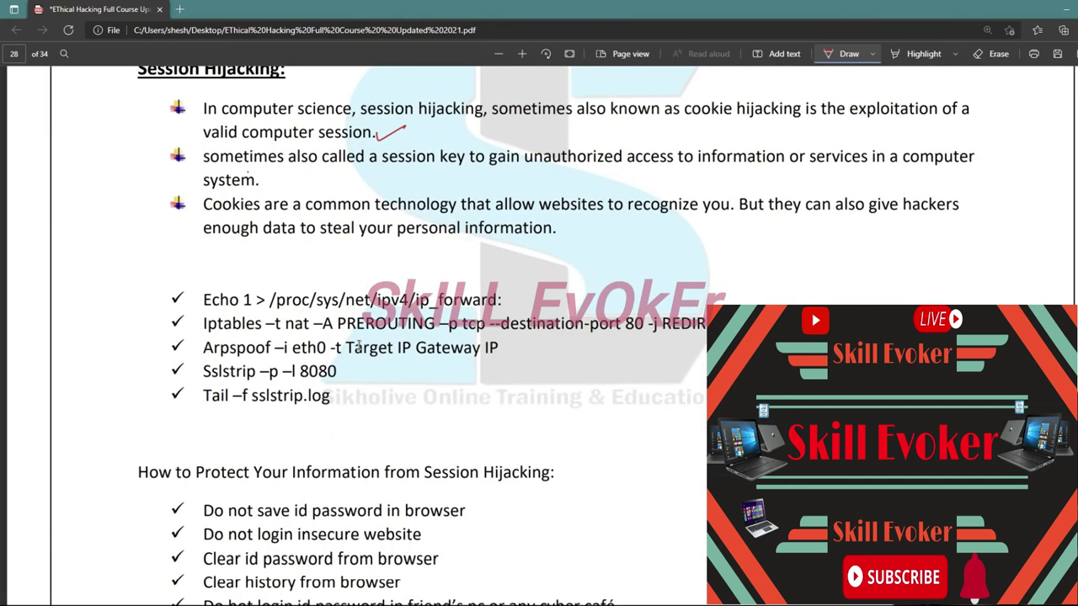
scroll(359, 345, "down", 4)
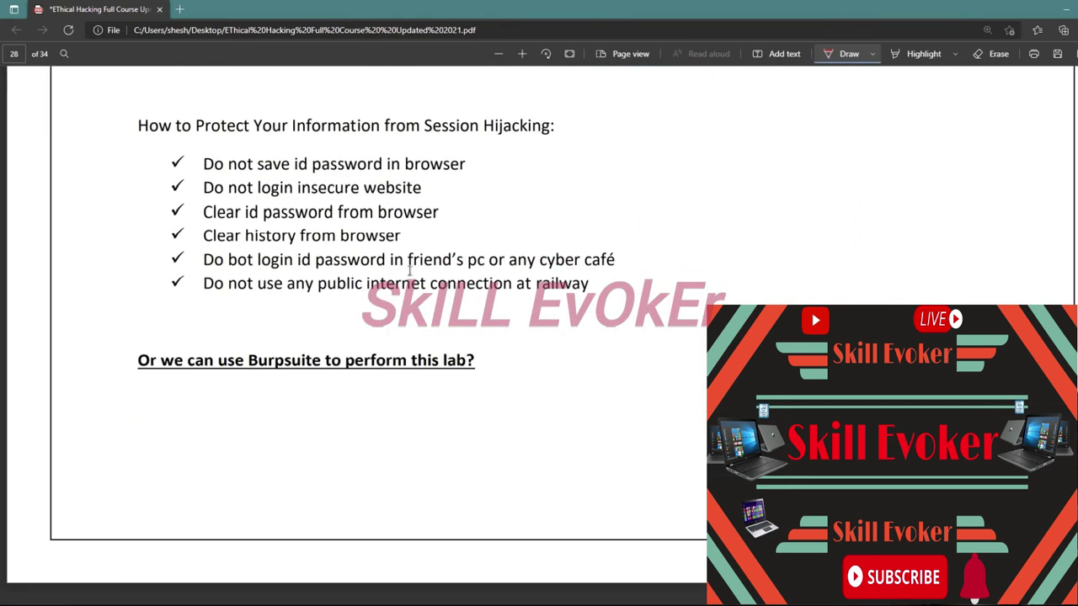
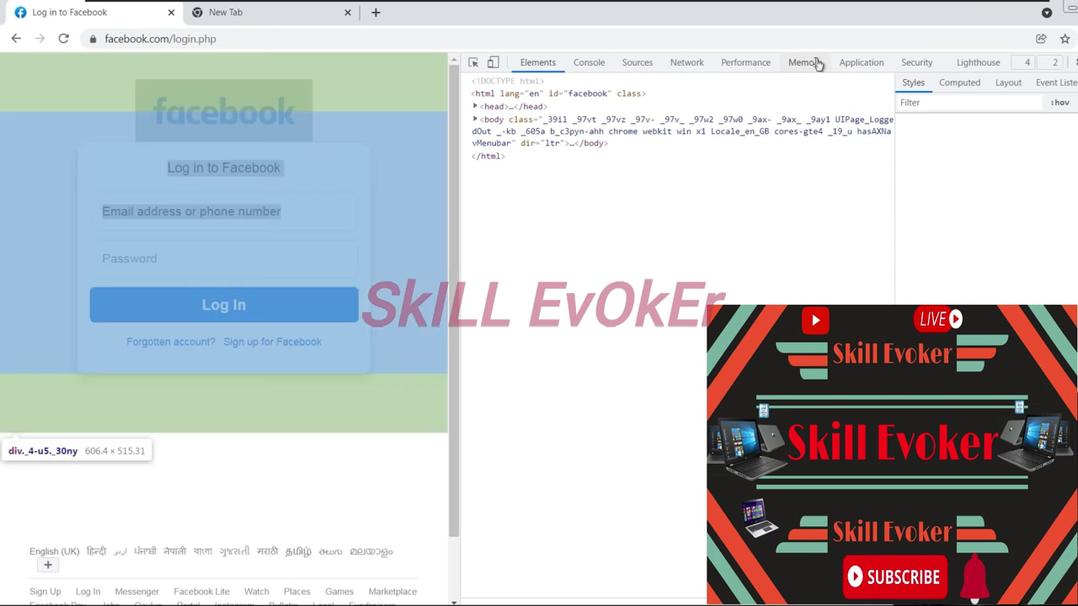
Step: In the Application panel, list the facebook.com cookies (wd, datr, fr, sb), show sb's value, and widen the table
left_click(859, 64)
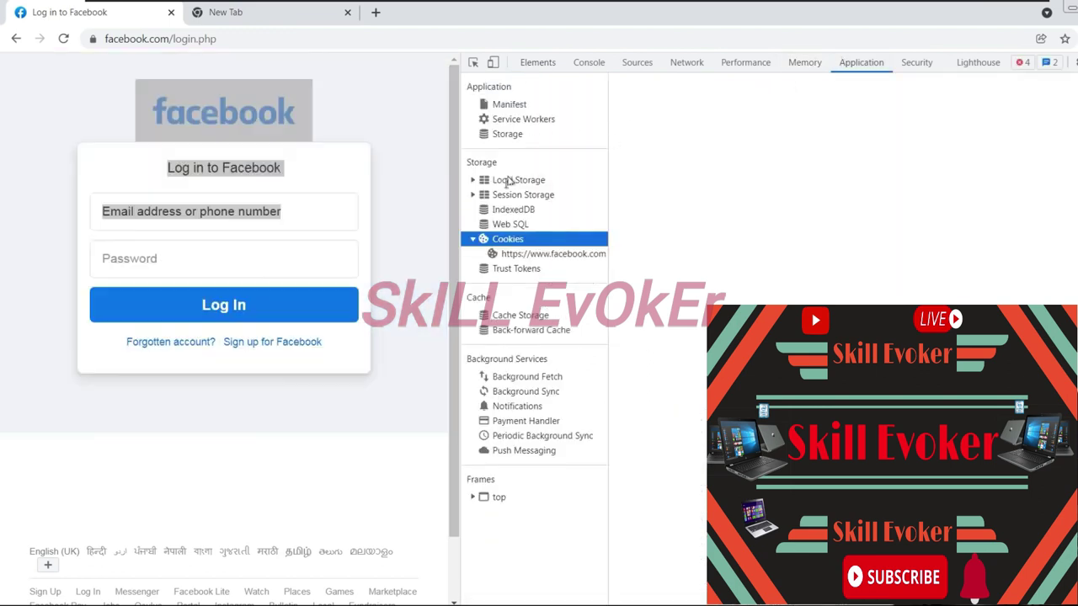
left_click(517, 253)
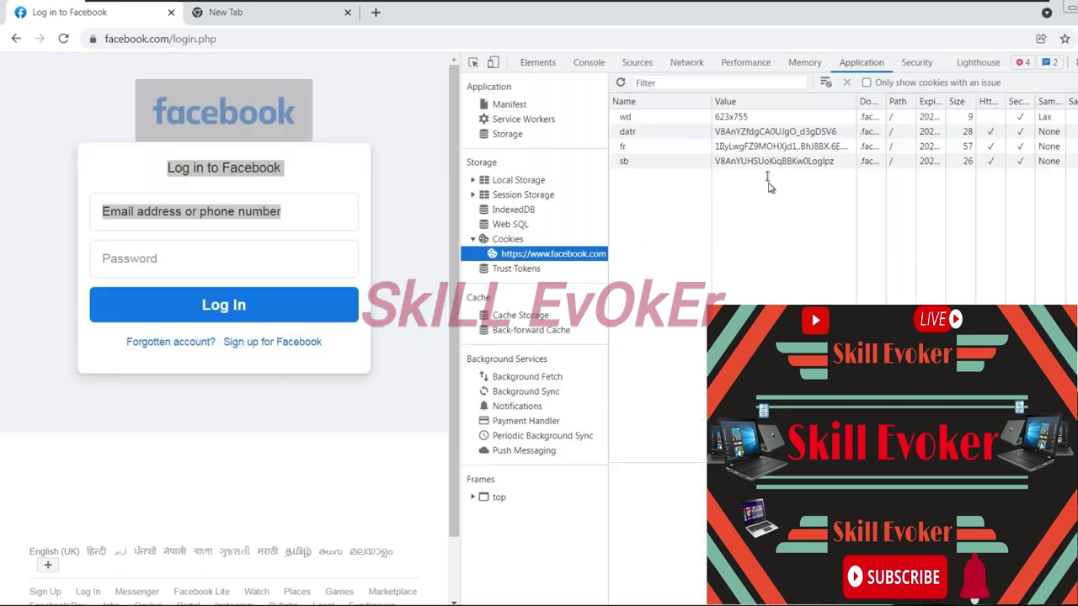
left_click(640, 162)
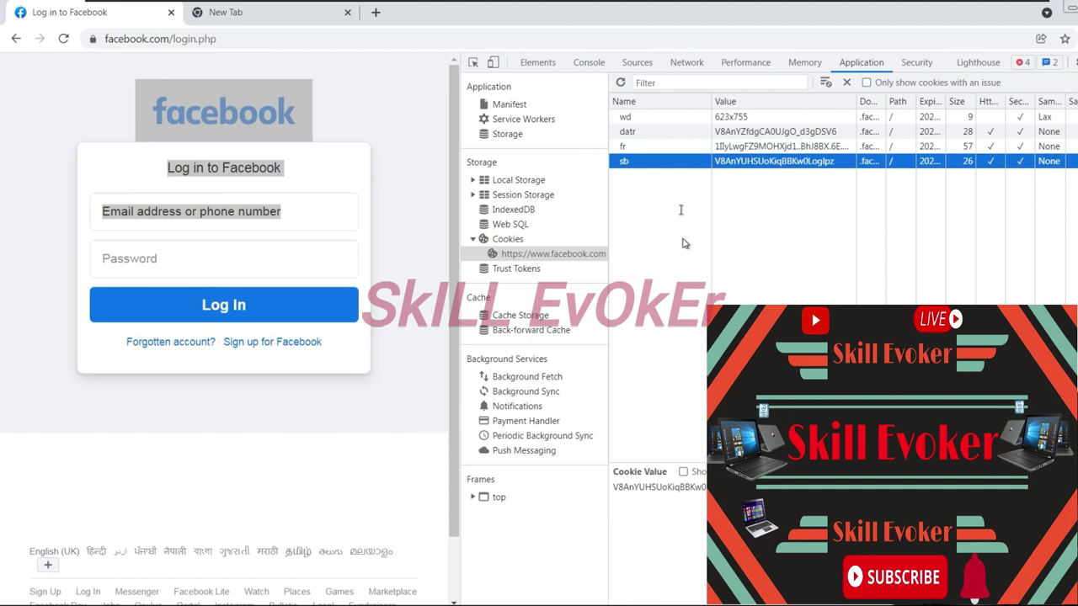
left_click_drag(606, 122, 420, 145)
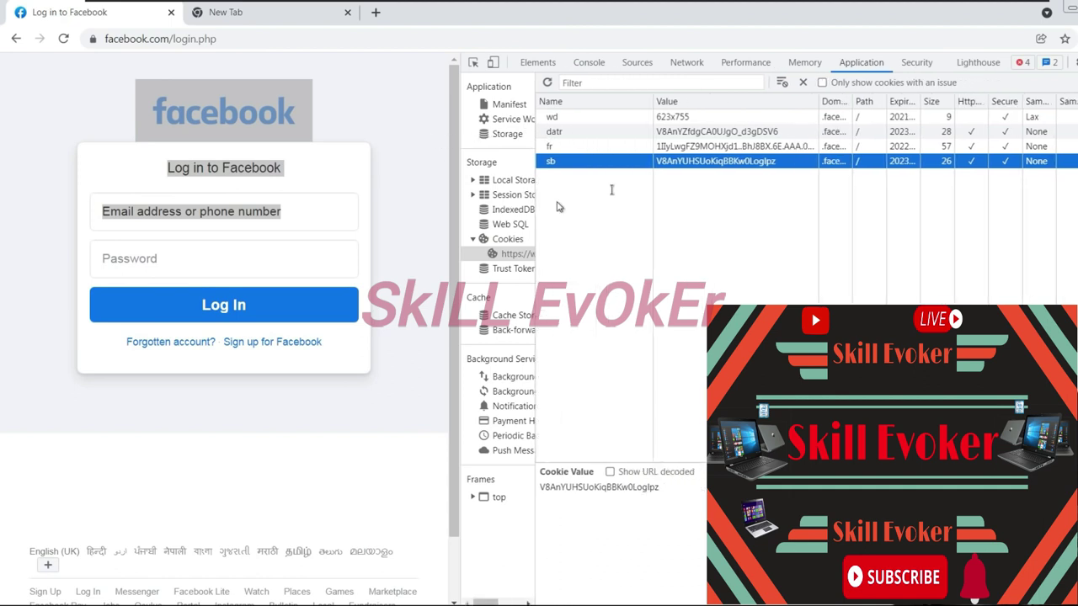
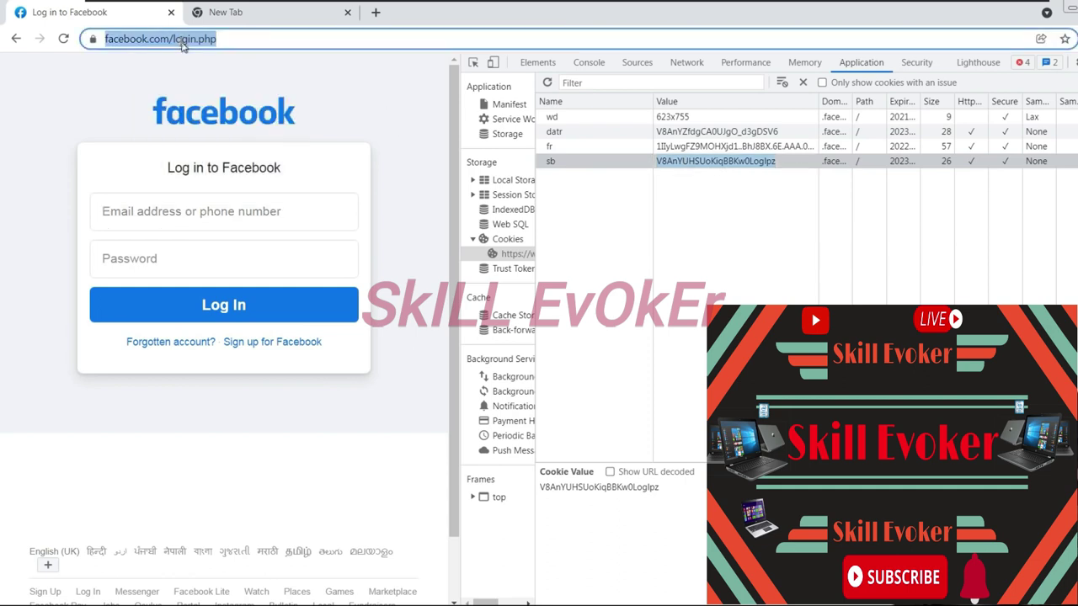
Step: Reload the Facebook login page, then select the sb cookie's entire value in the Cookie Value pane
key("Return")
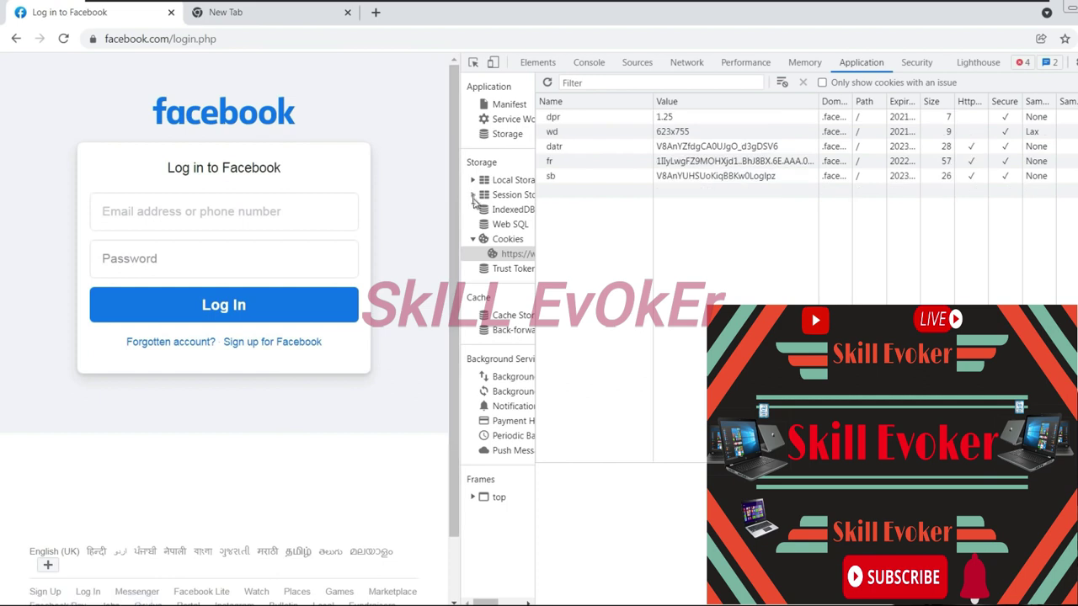
left_click(682, 183)
left_click(680, 183)
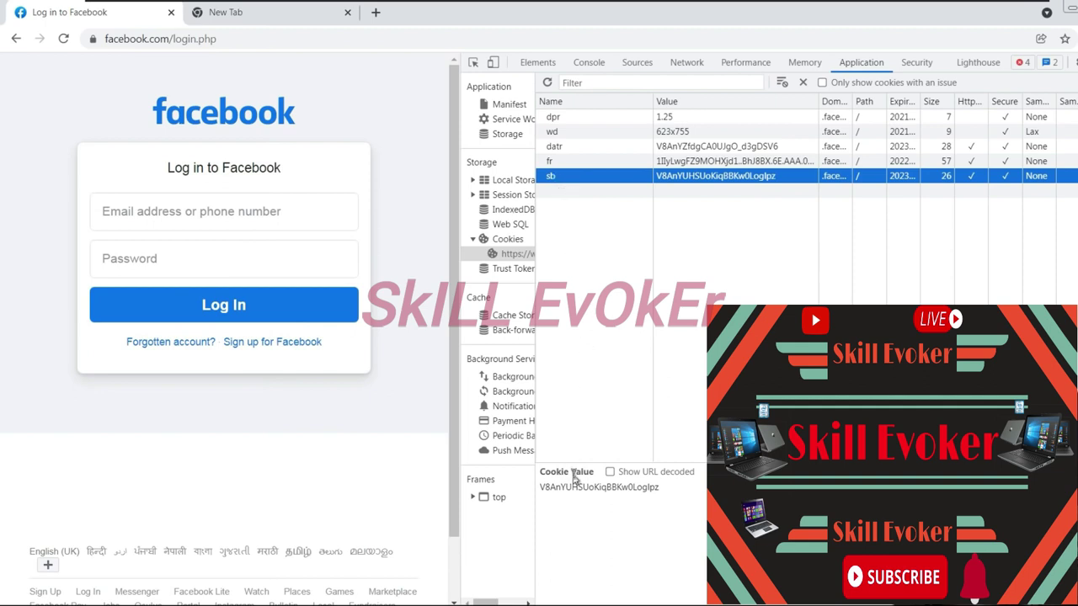
double_click(634, 491)
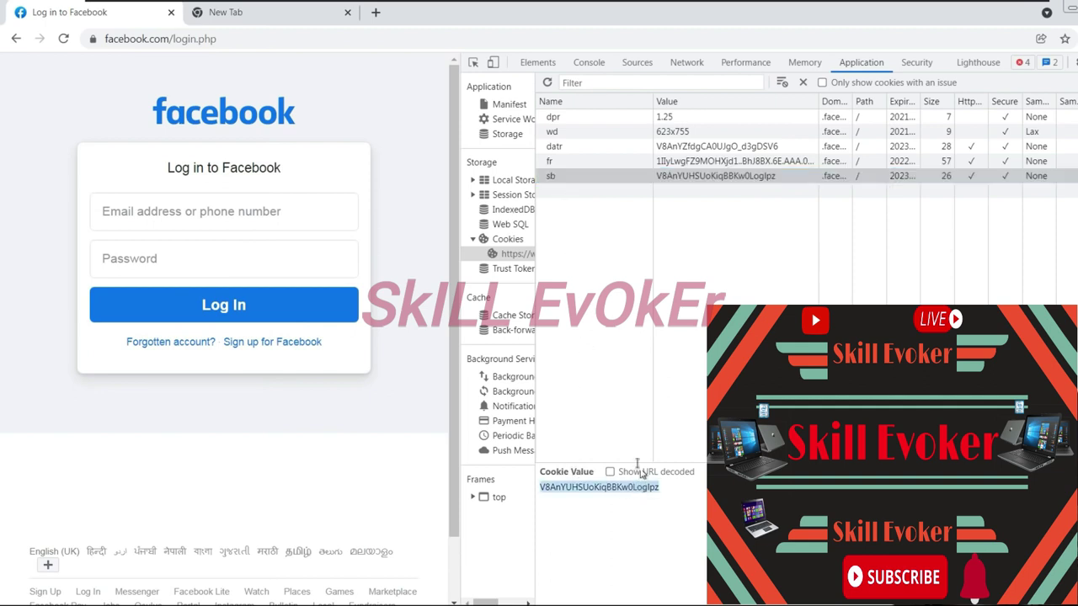
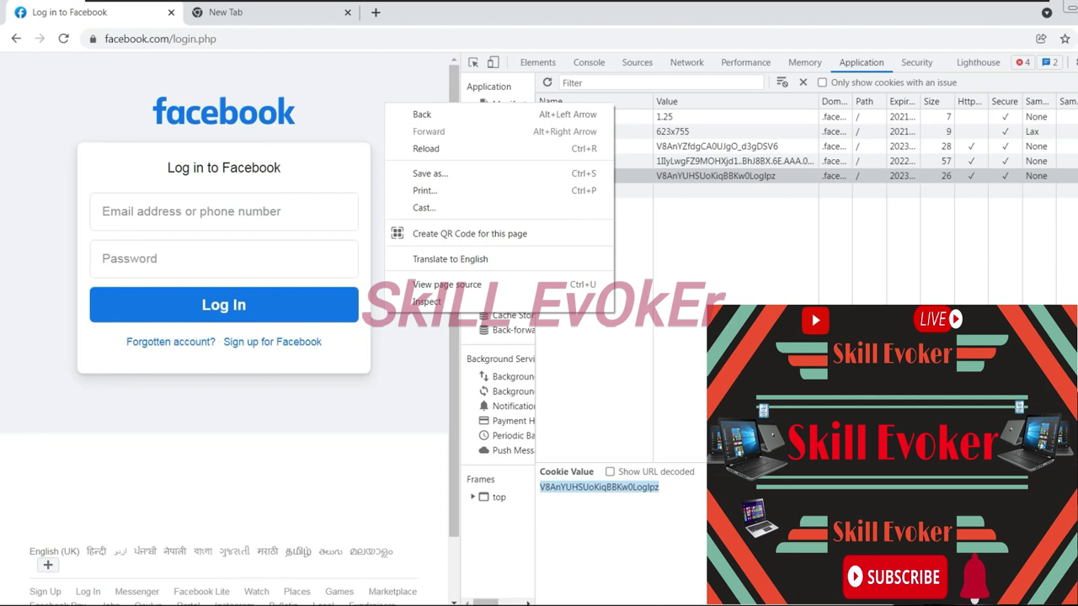
Step: Dismiss the page menu and close DevTools on the Facebook login page, then open Chrome's main menu
key("Escape")
left_click(1072, 62)
left_click(1074, 38)
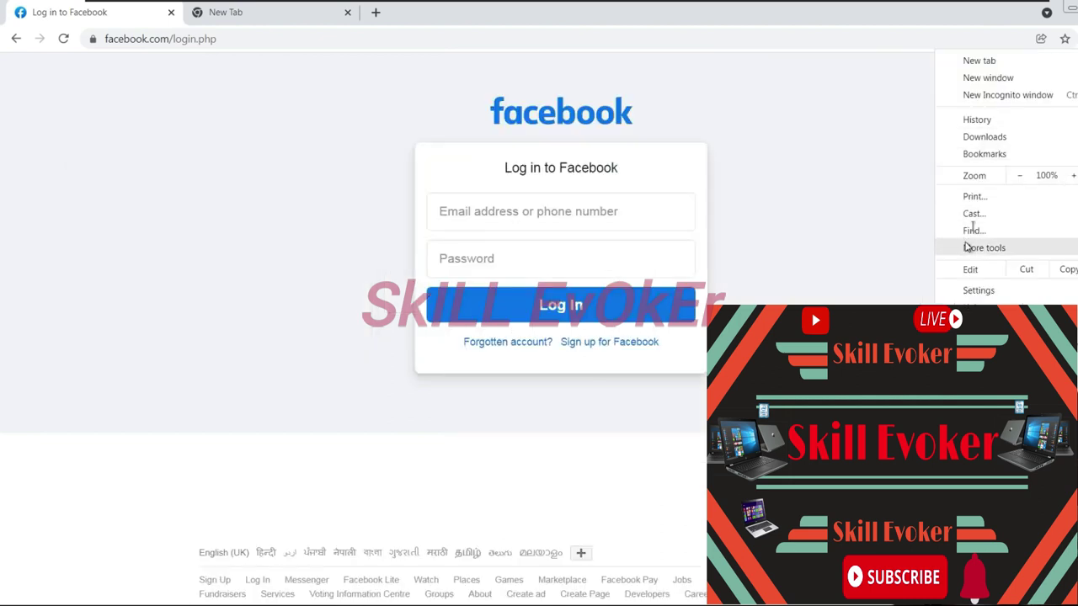
mouse_move(979, 255)
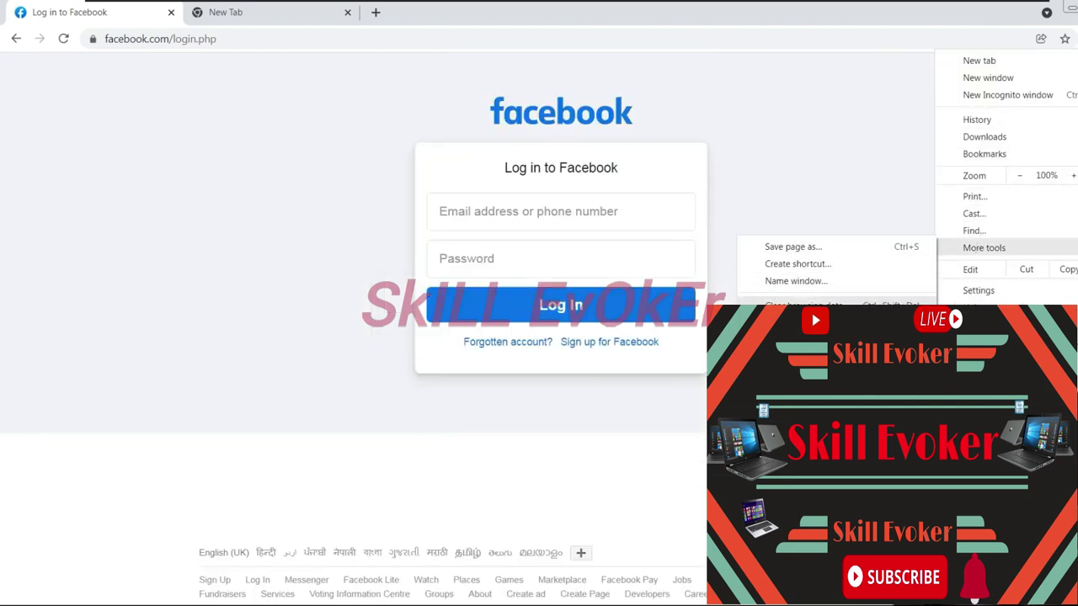
Step: Open Chrome Settings in a new tab and browse its sidebar sections
left_click(978, 291)
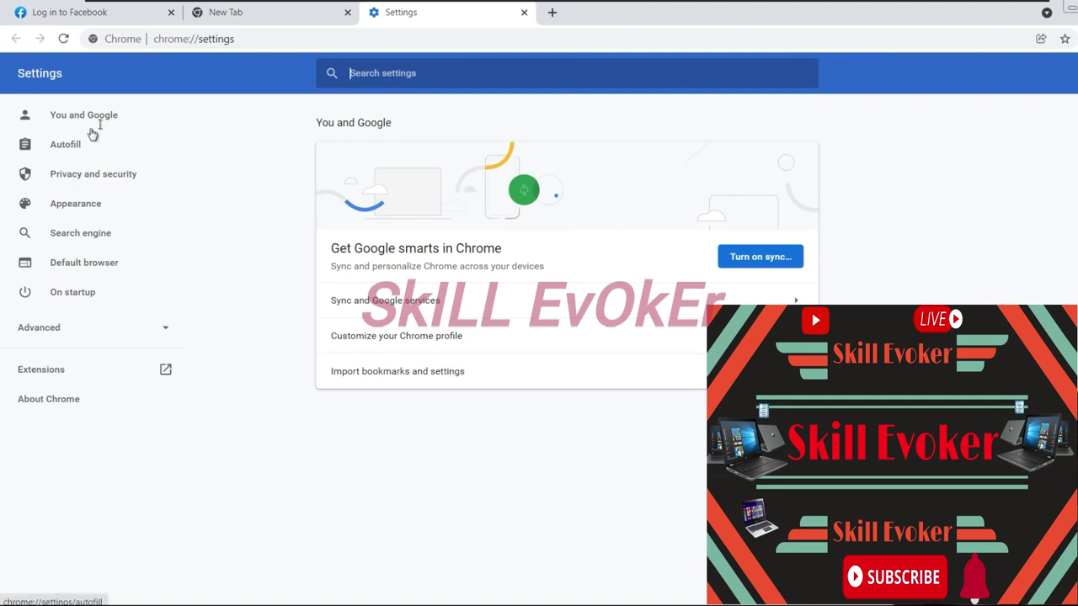
left_click(81, 263)
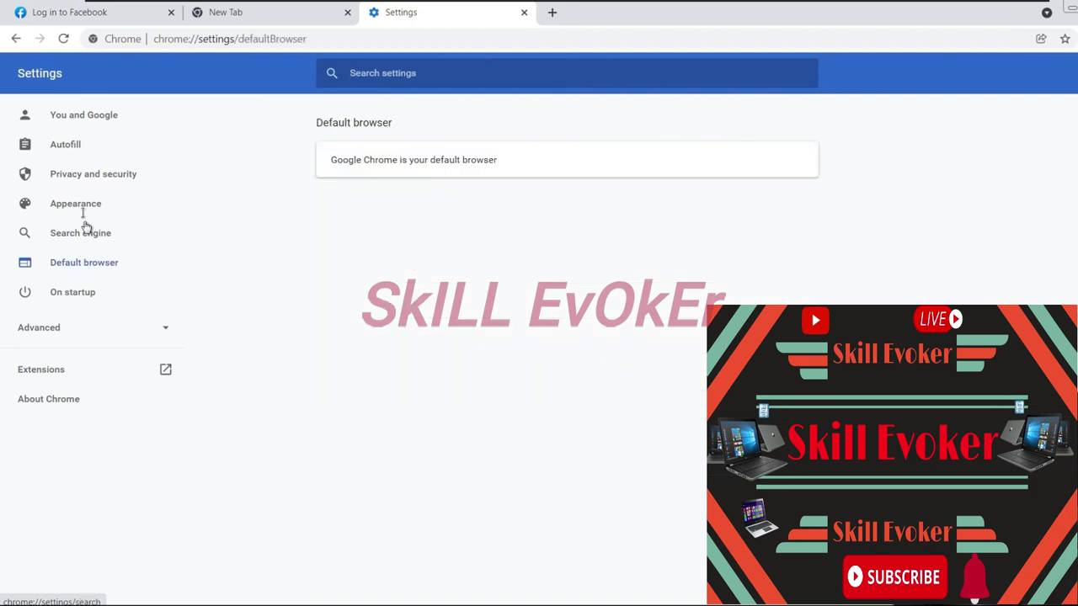
left_click(88, 173)
Step: Confirm under Autofill > Passwords that no passwords are saved, then close Settings
left_click(67, 151)
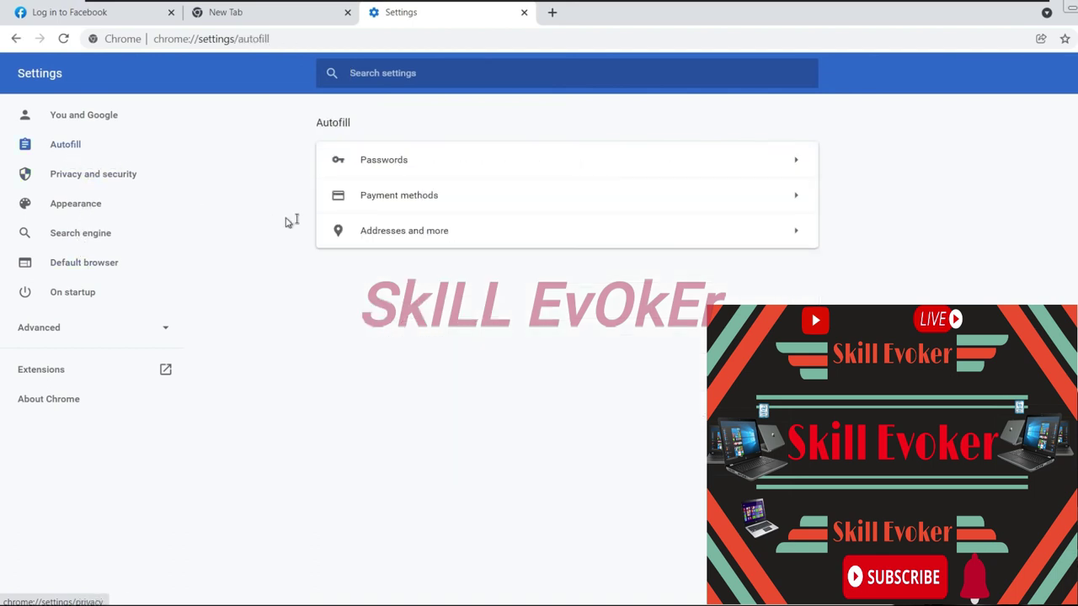
left_click(383, 169)
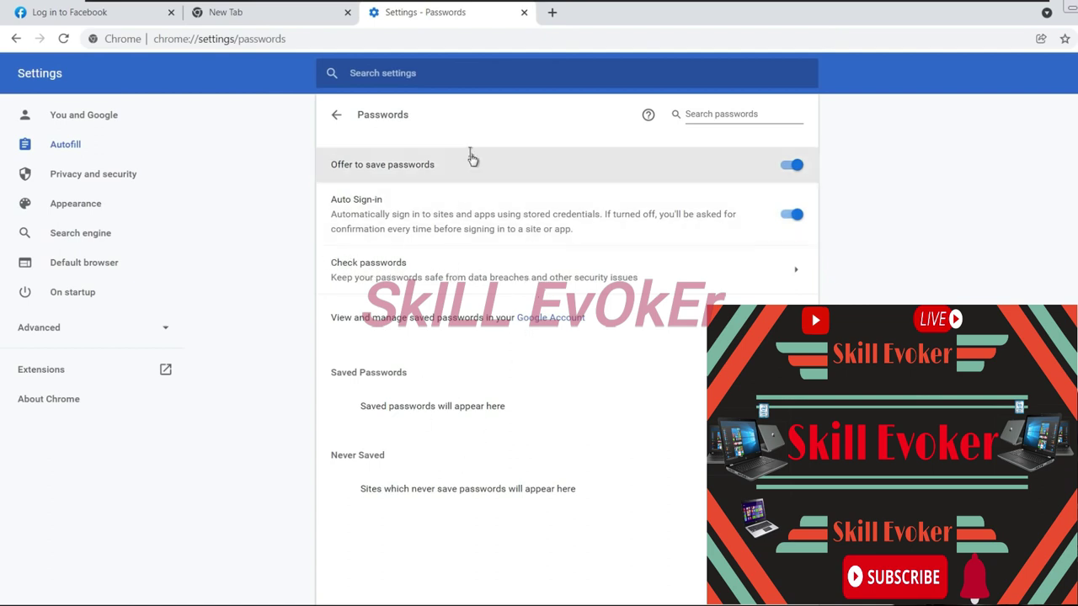
left_click(523, 12)
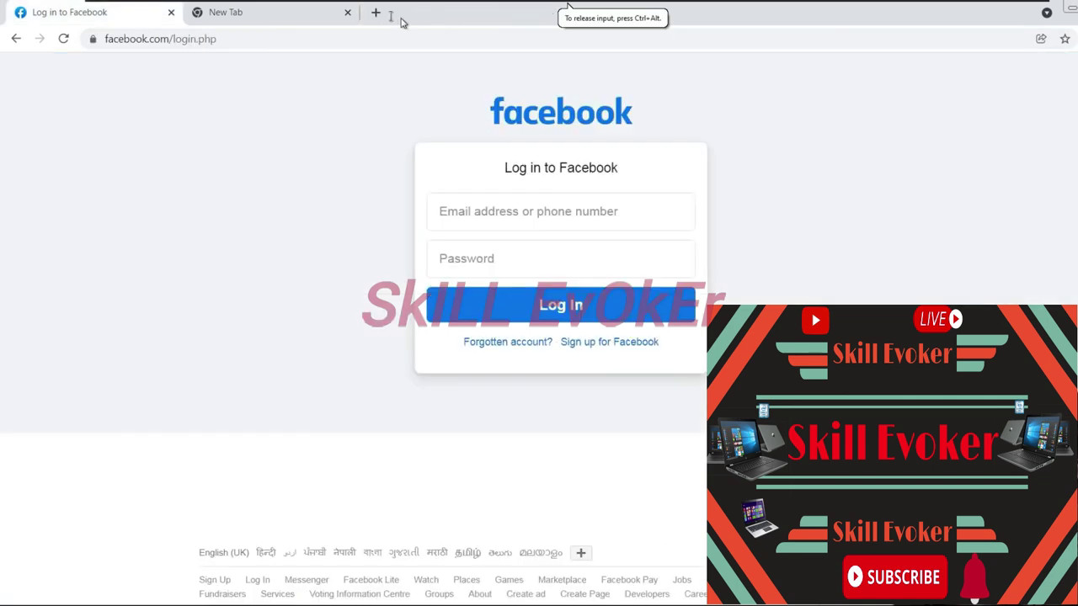
Step: Replace the empty tab with a fresh new tab and close the Facebook login tab
left_click(349, 13)
left_click(201, 12)
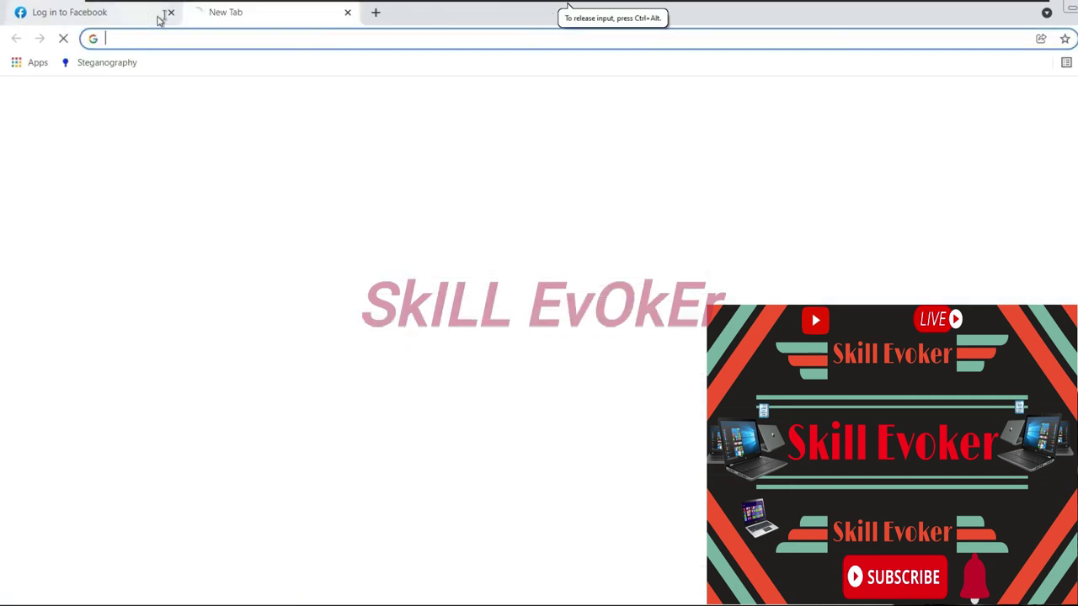
left_click(170, 13)
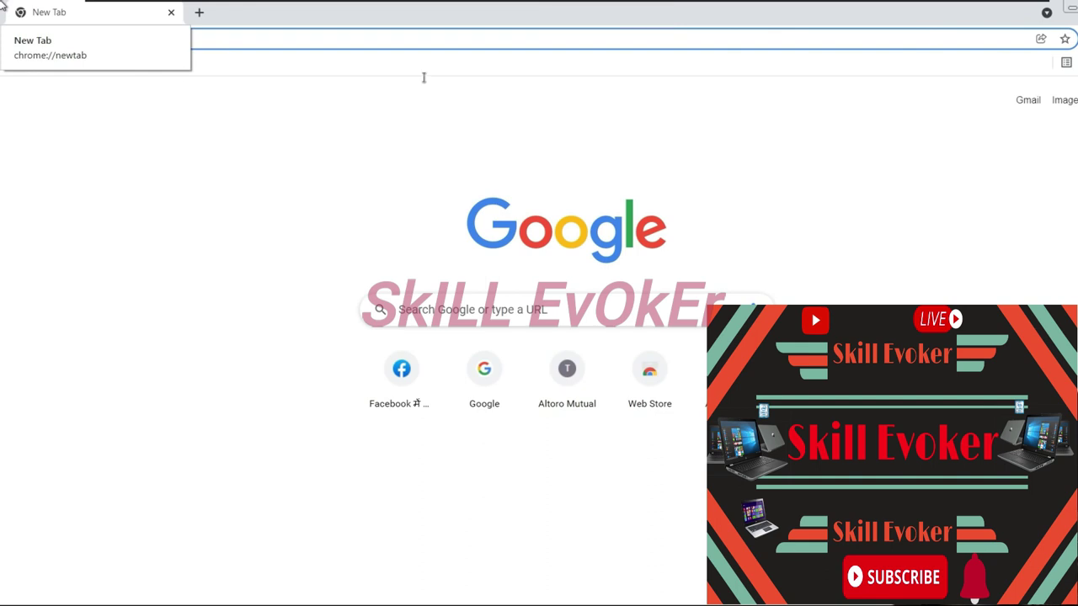
mouse_move(949, 4)
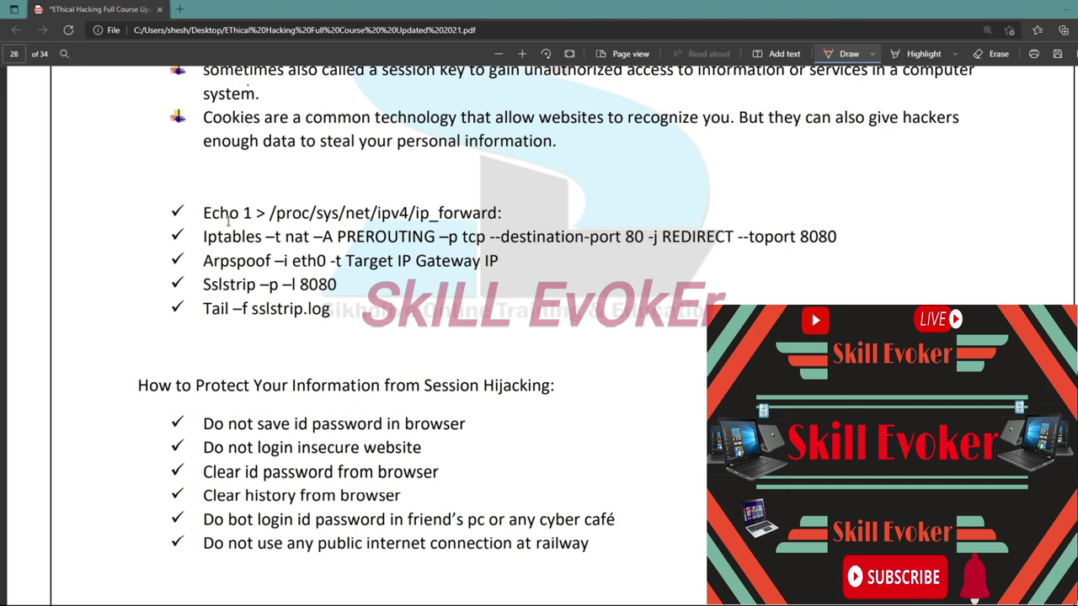
Step: Scroll up in the PDF to show the TOPIC 10: Session Hijacking heading
scroll(253, 213, "up", 3)
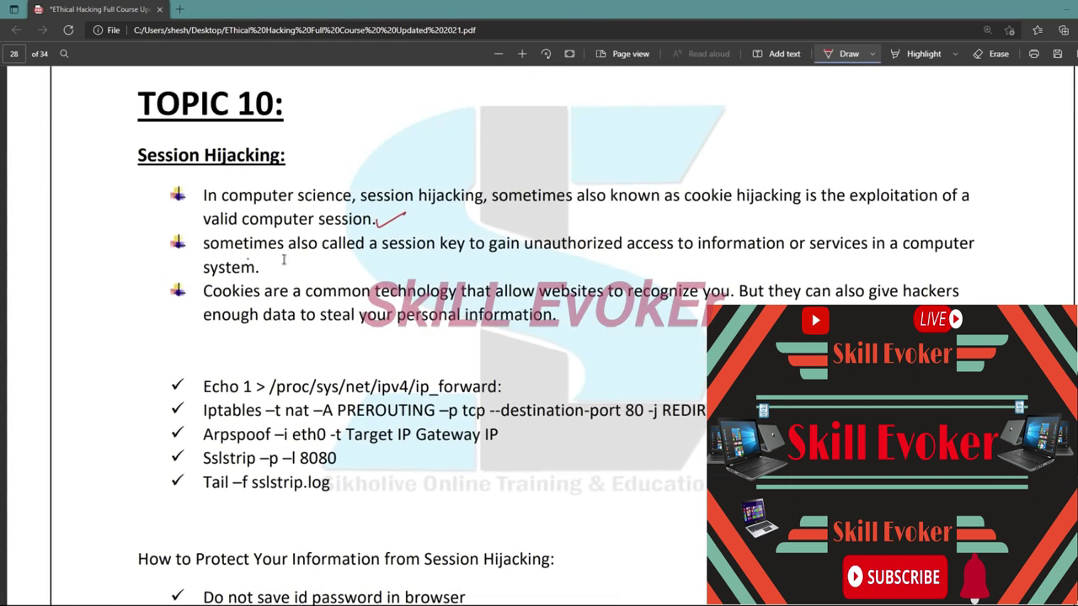
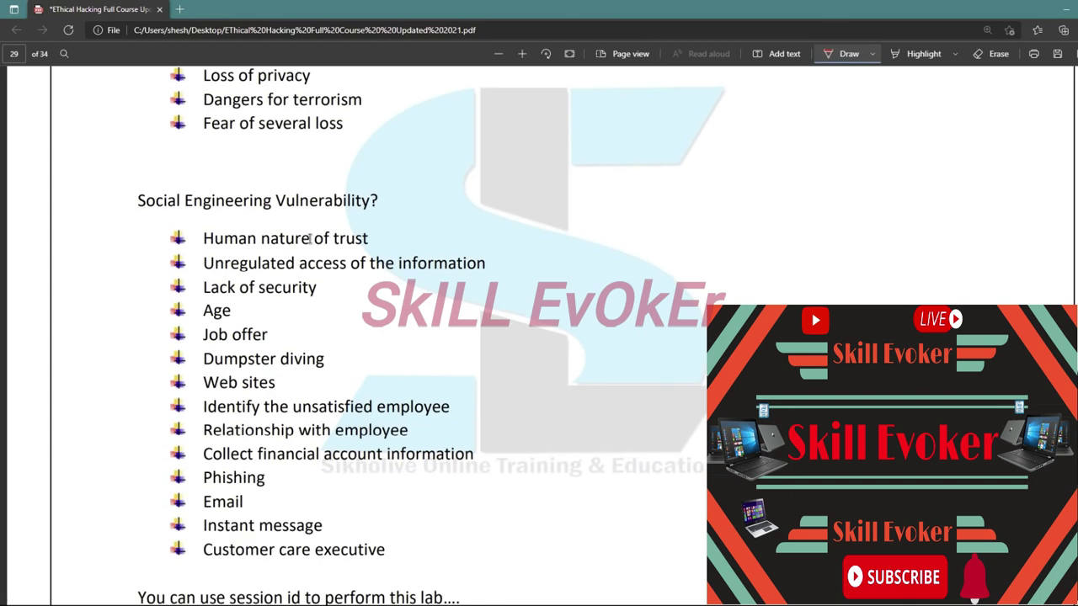
Step: Tick Human nature of trust, Unregulated access, Lack of security, Age, Job offer and Dumpster diving in red
scroll(309, 238, "up", 10)
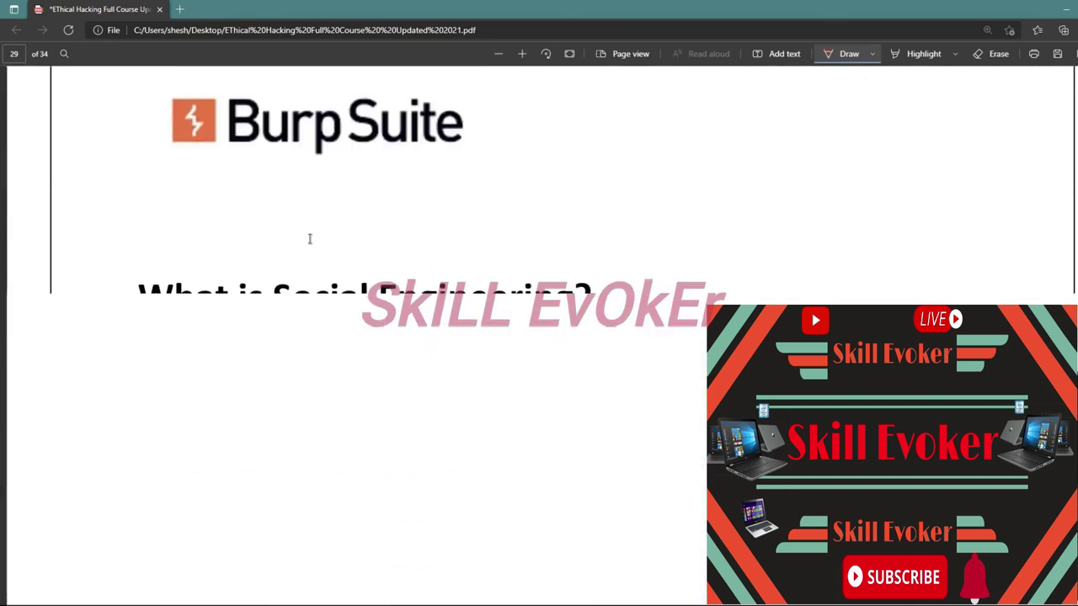
scroll(309, 238, "down", 5)
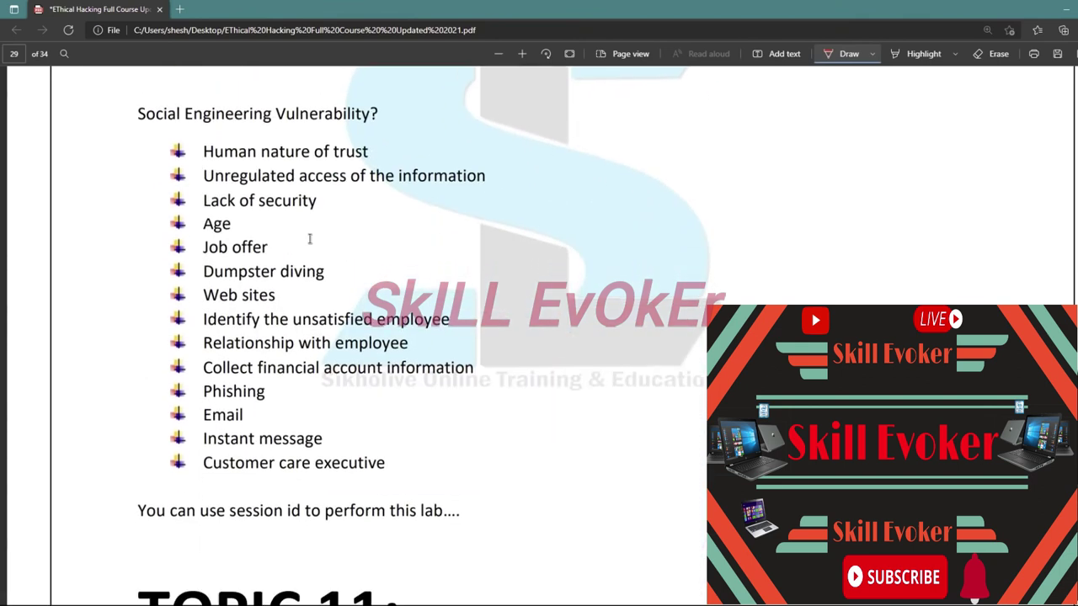
scroll(309, 238, "down", 2)
scroll(309, 238, "up", 3)
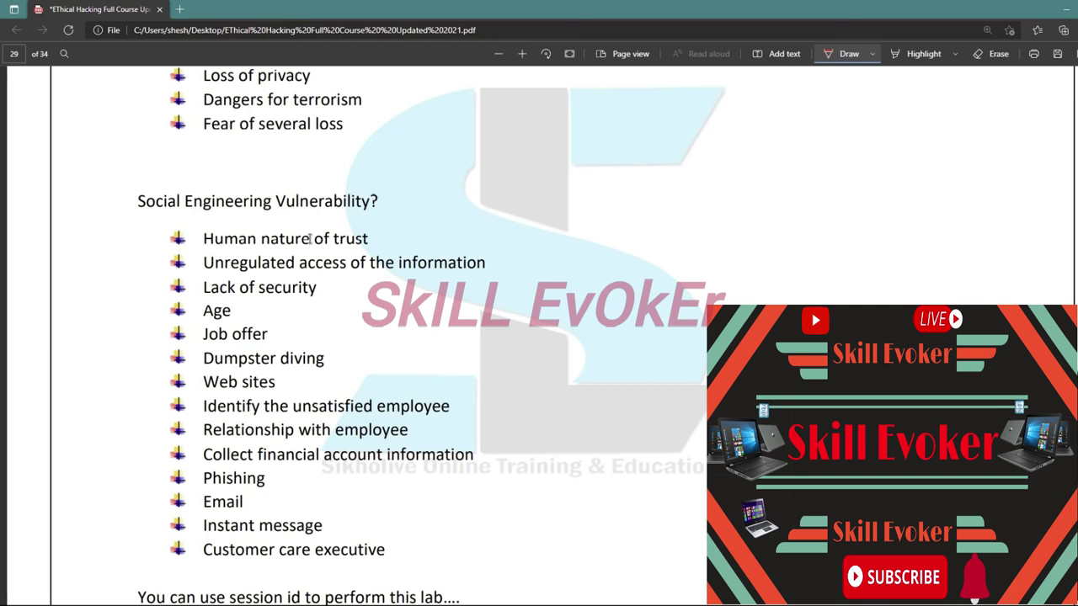
left_click_drag(375, 240, 432, 212)
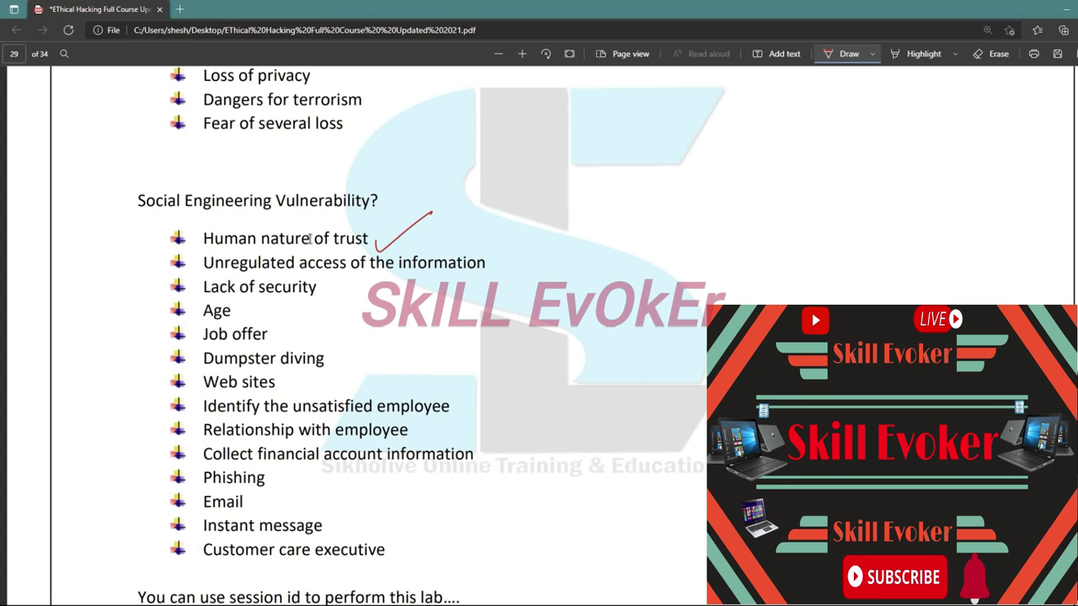
mouse_move(476, 262)
left_mouse_down()
mouse_move(501, 263)
mouse_move(524, 246)
left_mouse_up()
mouse_move(305, 295)
left_mouse_down()
mouse_move(318, 308)
mouse_move(338, 286)
left_mouse_up()
left_click_drag(243, 308, 269, 302)
left_click_drag(279, 334, 333, 312)
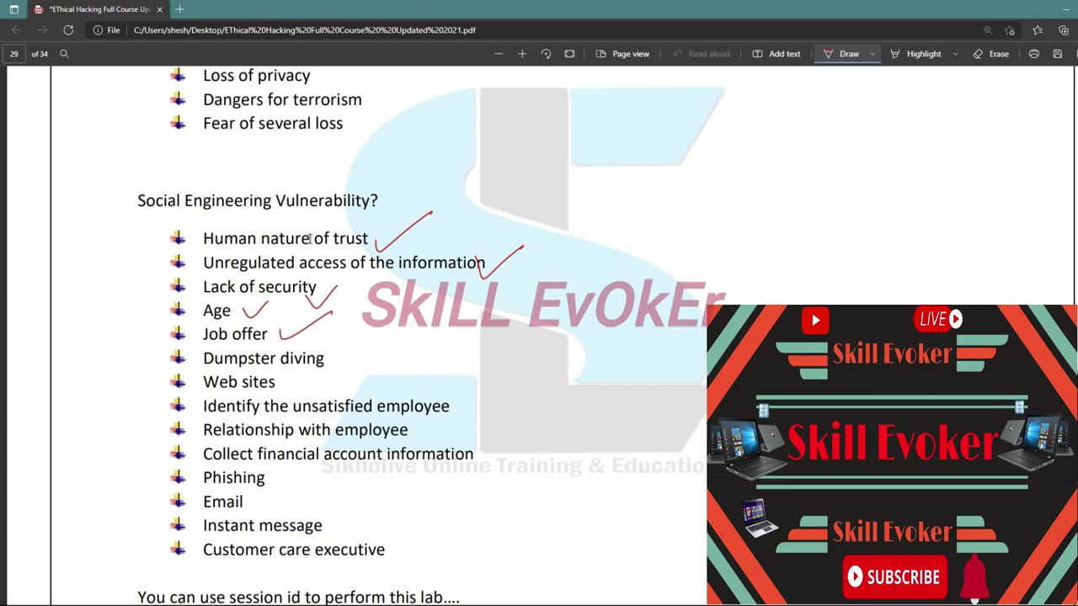
left_click_drag(329, 355, 367, 338)
Step: Tick Web sites, Identify the unsatisfied employee, Relationship with employee, Phishing, Email and Instant message
left_click_drag(280, 383, 321, 365)
mouse_move(454, 402)
left_mouse_down()
mouse_move(466, 411)
mouse_move(490, 384)
left_mouse_up()
left_click_drag(420, 437, 468, 408)
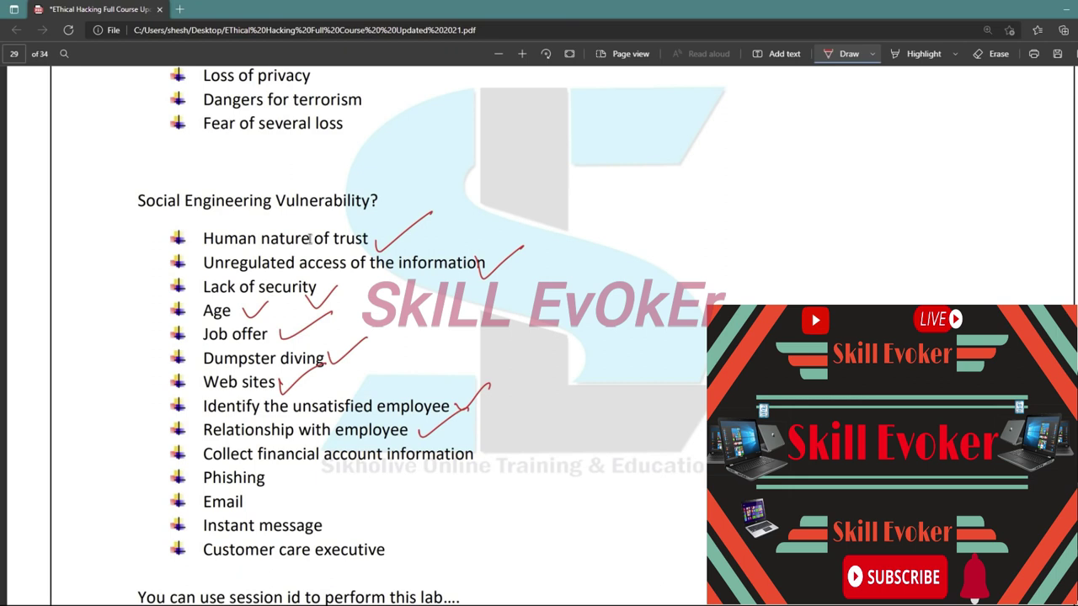
left_click_drag(271, 477, 296, 468)
left_click_drag(253, 497, 330, 511)
left_click_drag(368, 548, 385, 541)
Step: Review the ticked vulnerability list, then close the PDF in Microsoft Edge
scroll(233, 304, "down", 5)
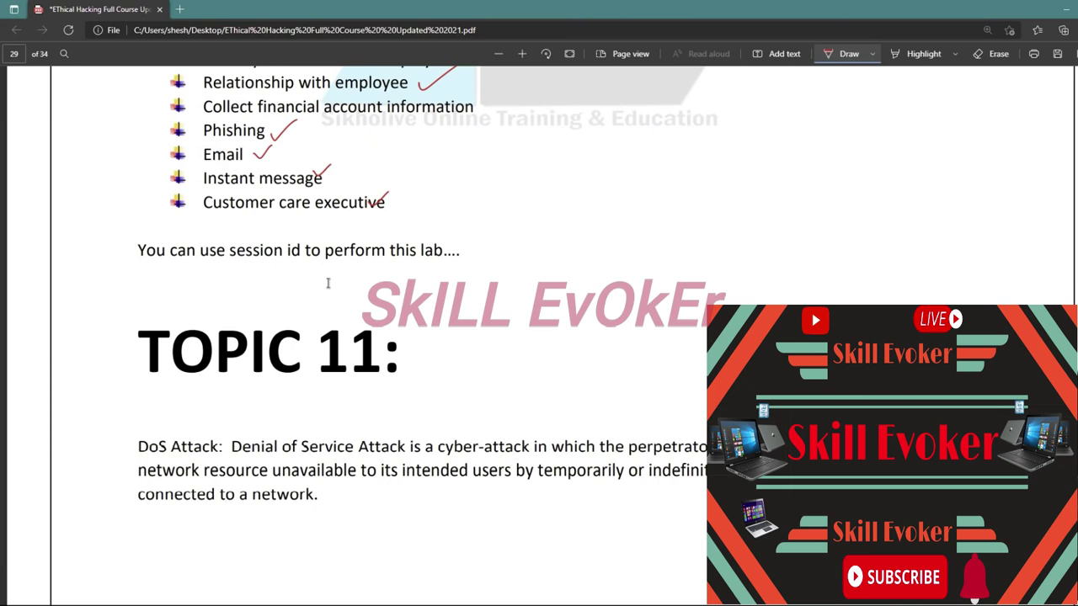
scroll(322, 283, "up", 6)
scroll(329, 283, "down", 3)
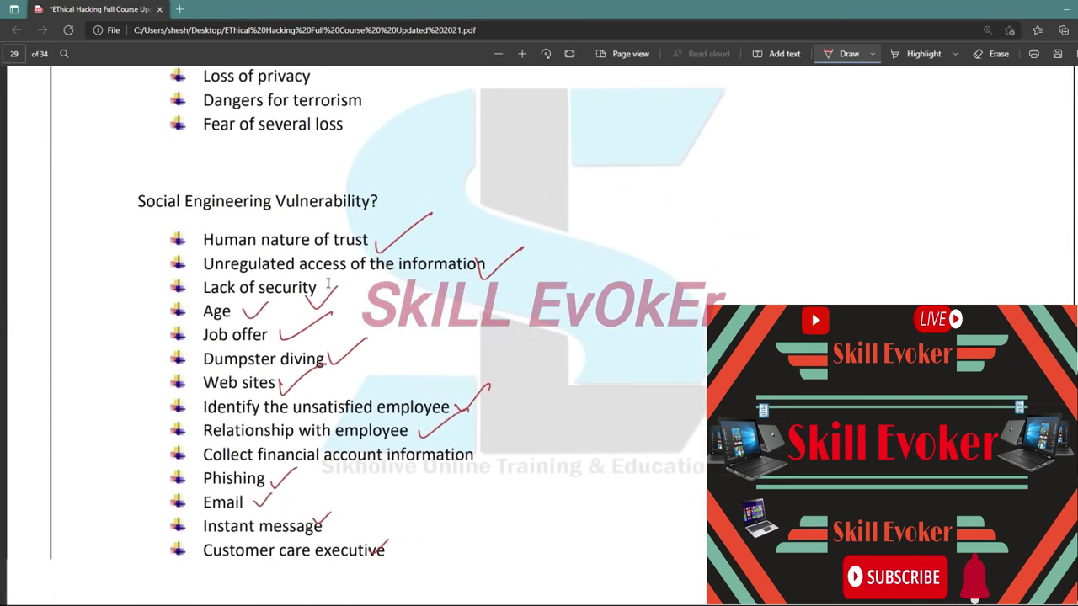
scroll(328, 283, "up", 1)
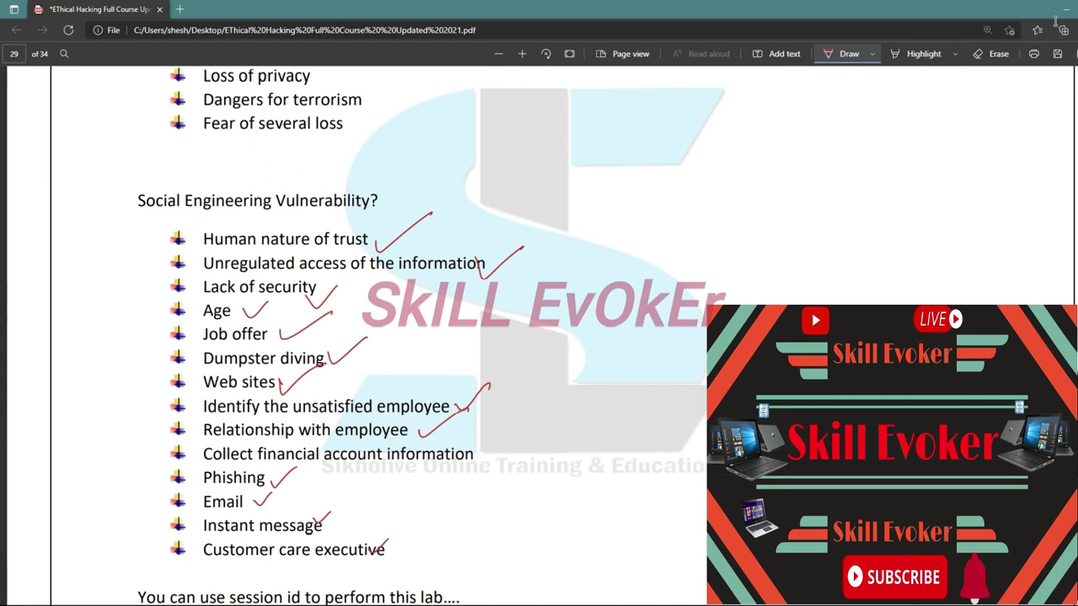
left_click(1065, 9)
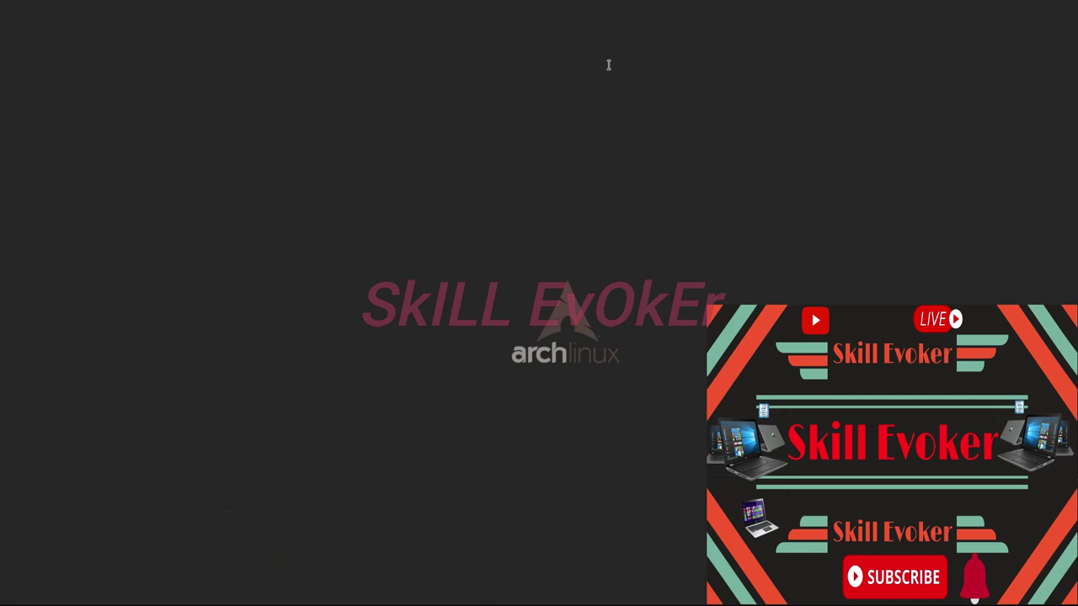
Step: Refresh the host desktop and switch to the Windows 7 CEH virtual machine
right_click(330, 85)
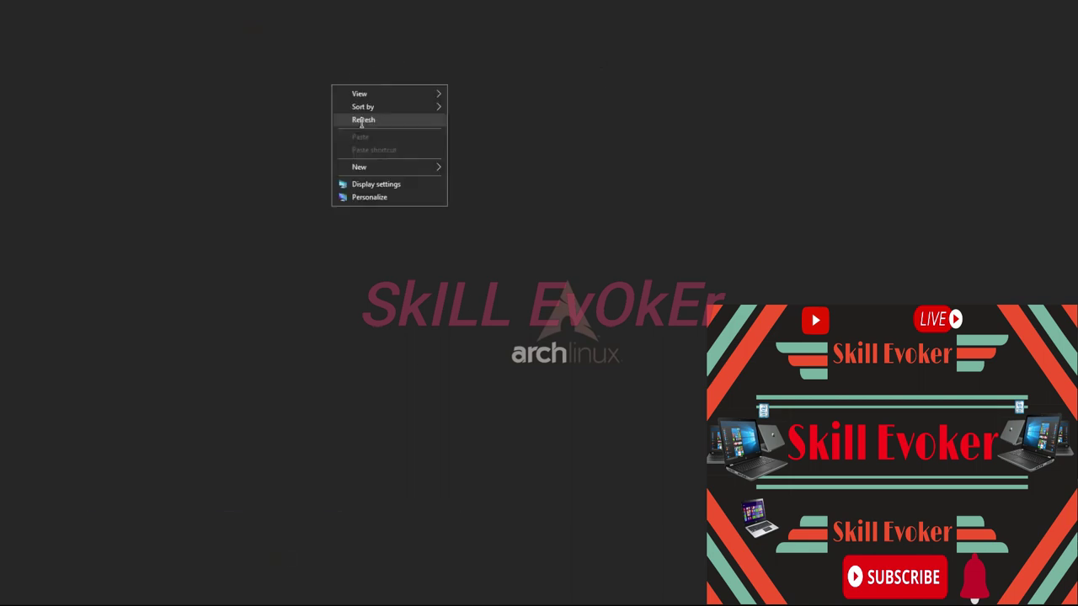
left_click(360, 120)
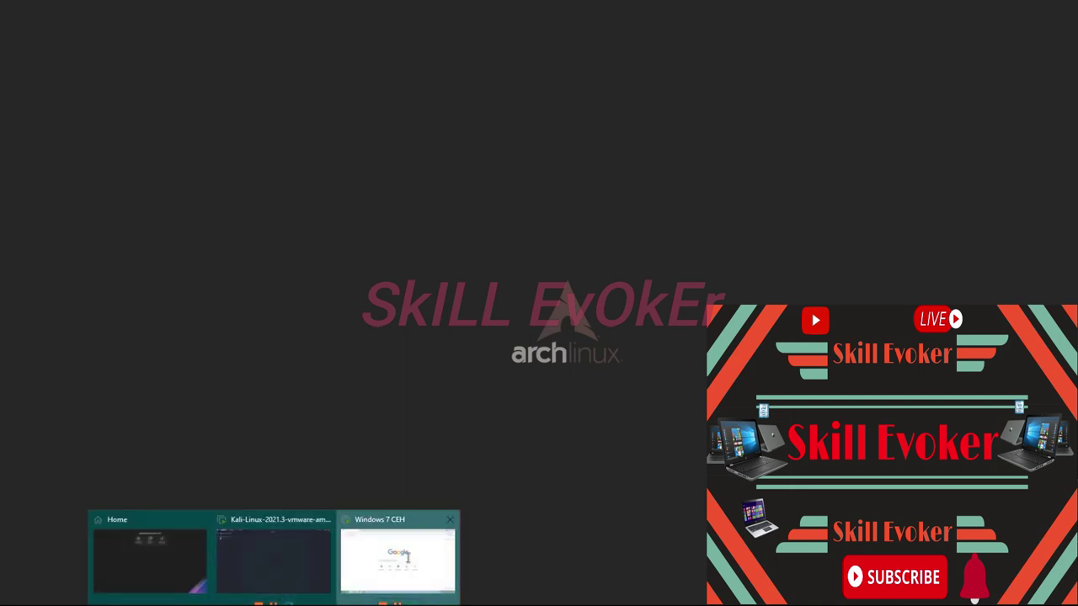
left_click(408, 557)
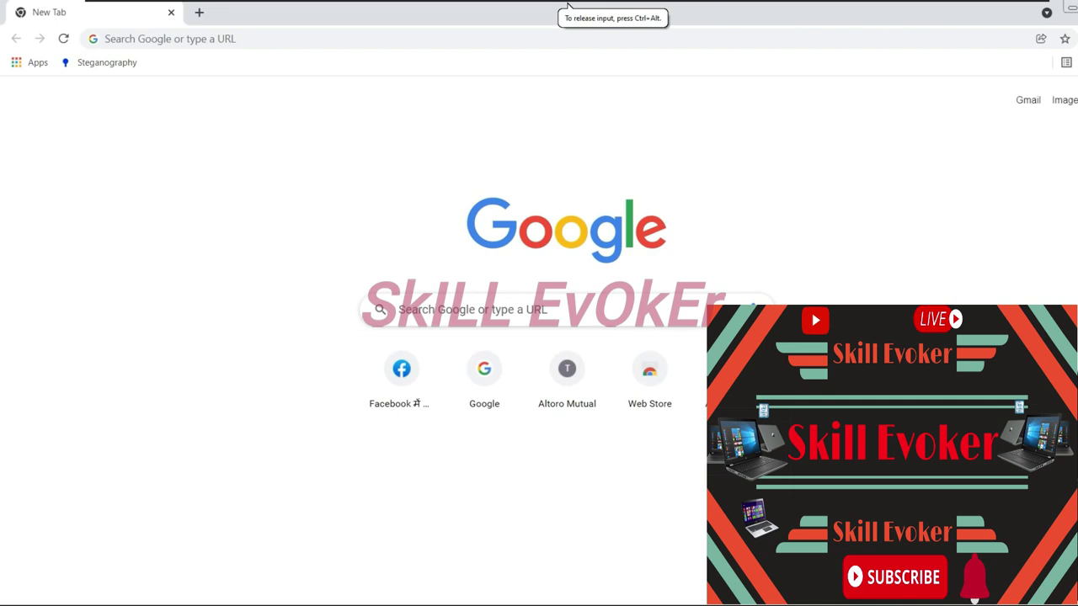
Step: Restore Chrome to a smaller window, move it aside, and return to the VM desktop
double_click(569, 7)
left_click_drag(476, 47, 603, 35)
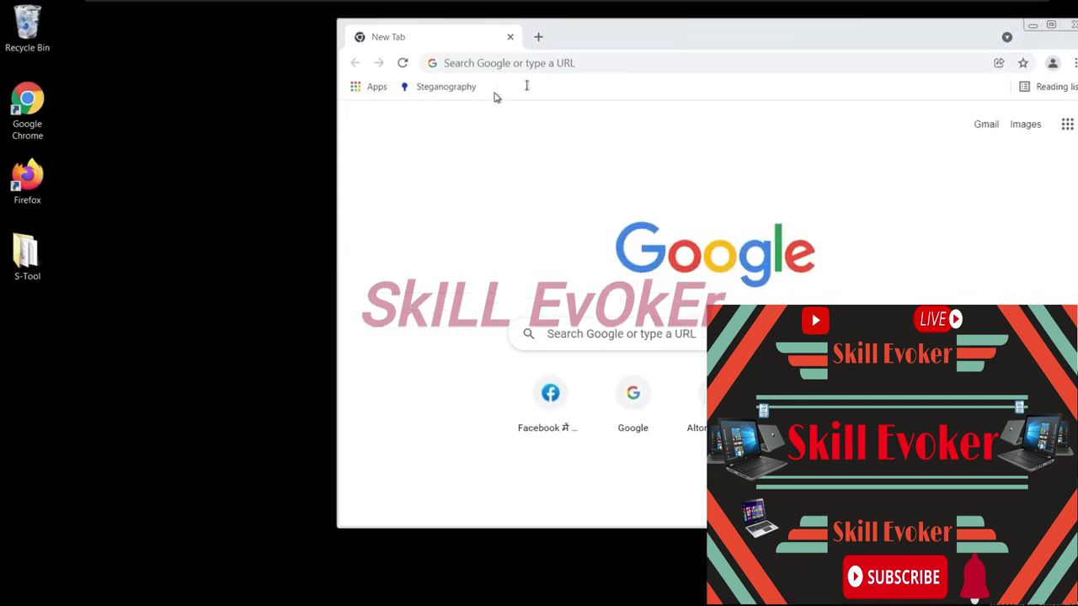
left_click(531, 64)
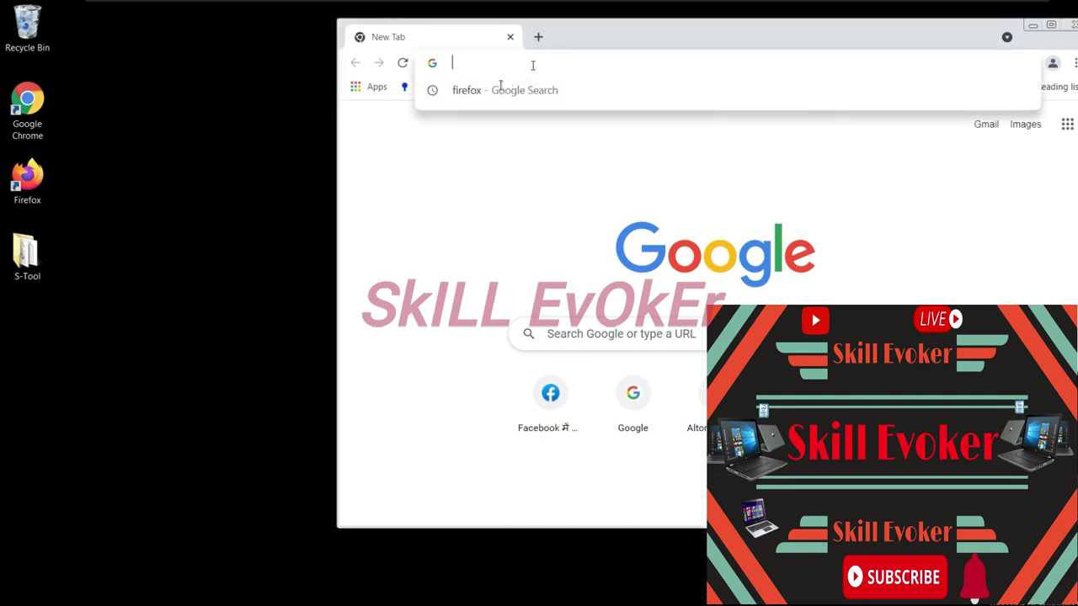
left_click(168, 350)
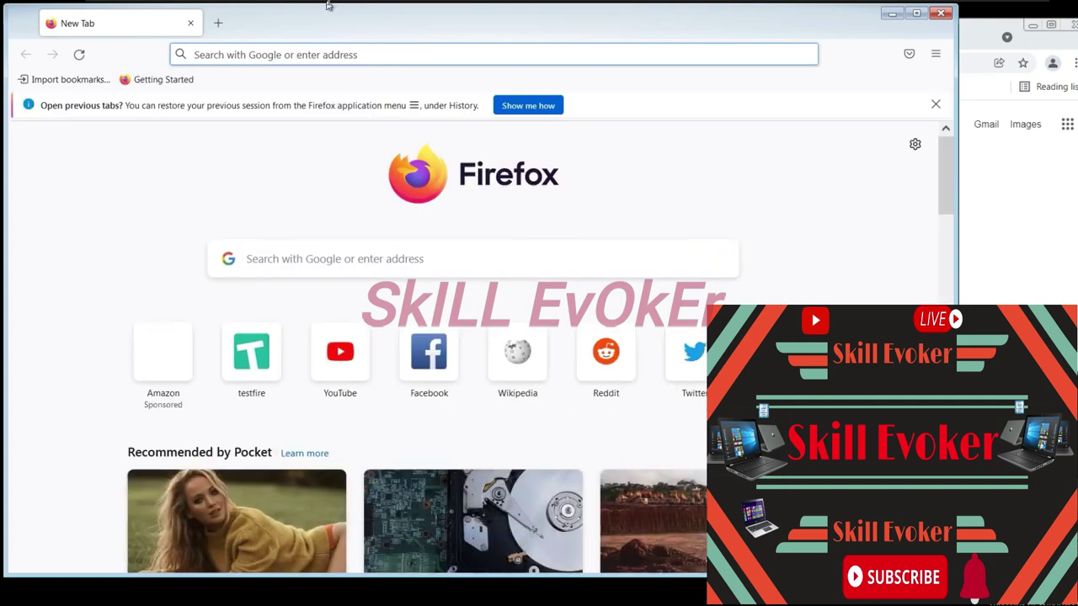
Step: Load testfire.net in Firefox, dismissing the default-browser prompt, and go to the Altoro Mutual sign-in page
left_click(274, 56)
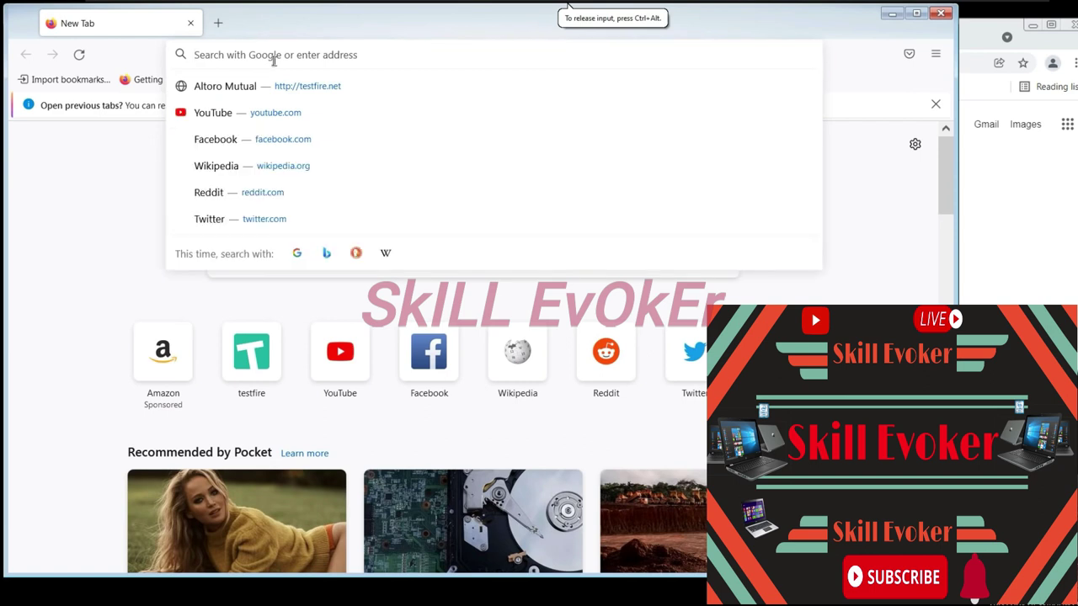
type("test")
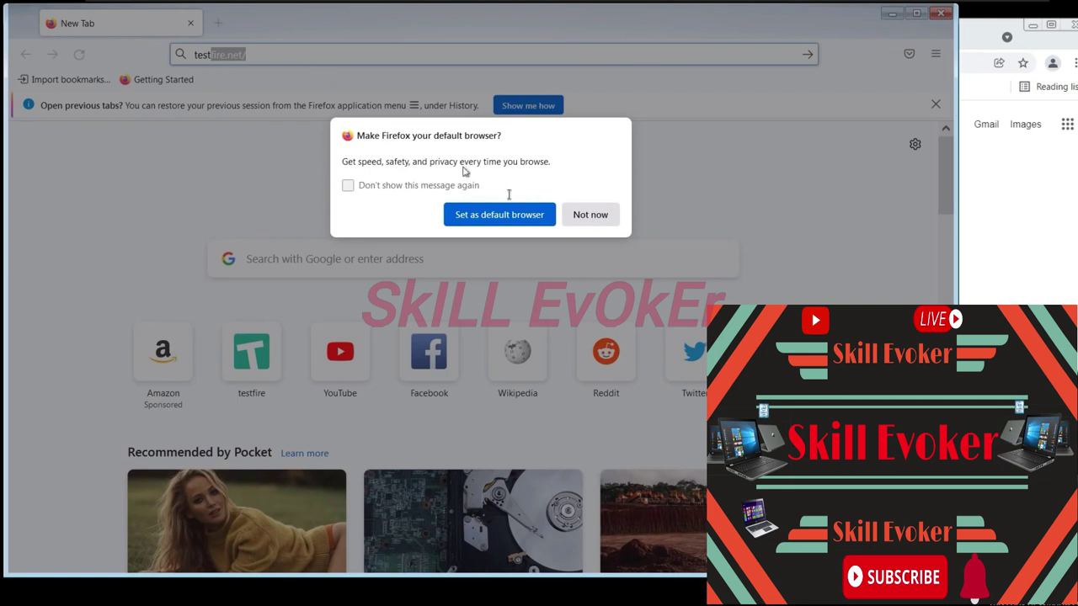
left_click(578, 214)
type("test")
key("Right")
key("Return")
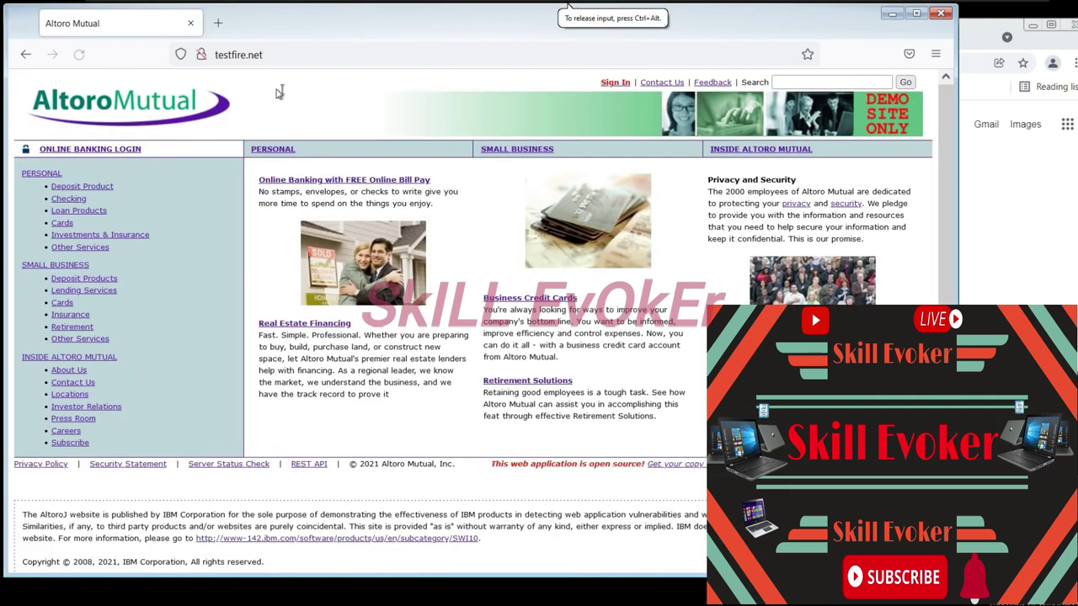
left_click(614, 88)
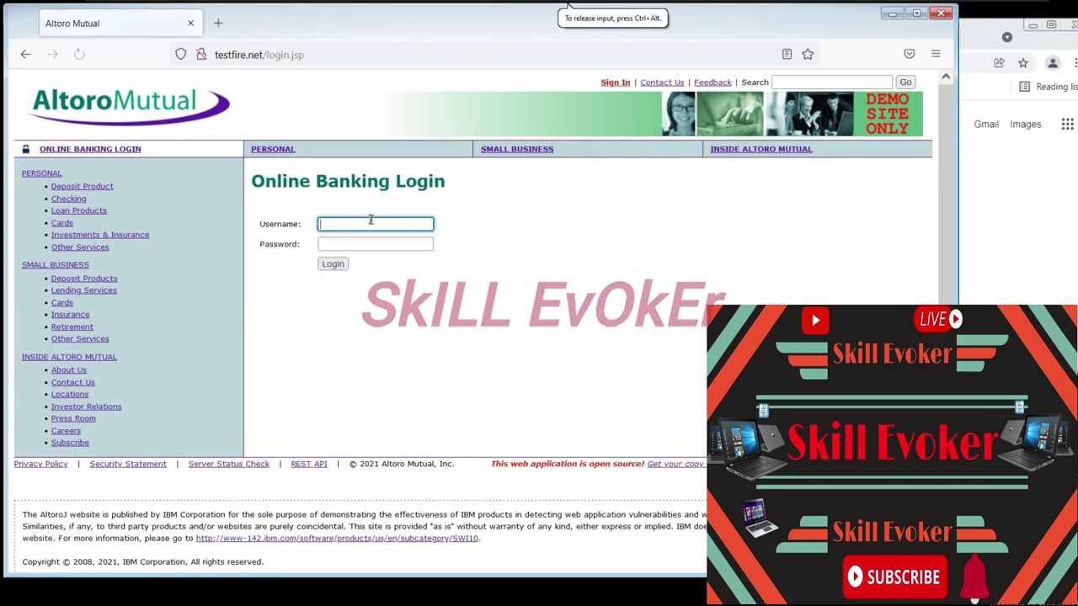
Step: Sign in with username admin and the account password
left_click(367, 225)
type("admin")
key("Tab")
type("a")
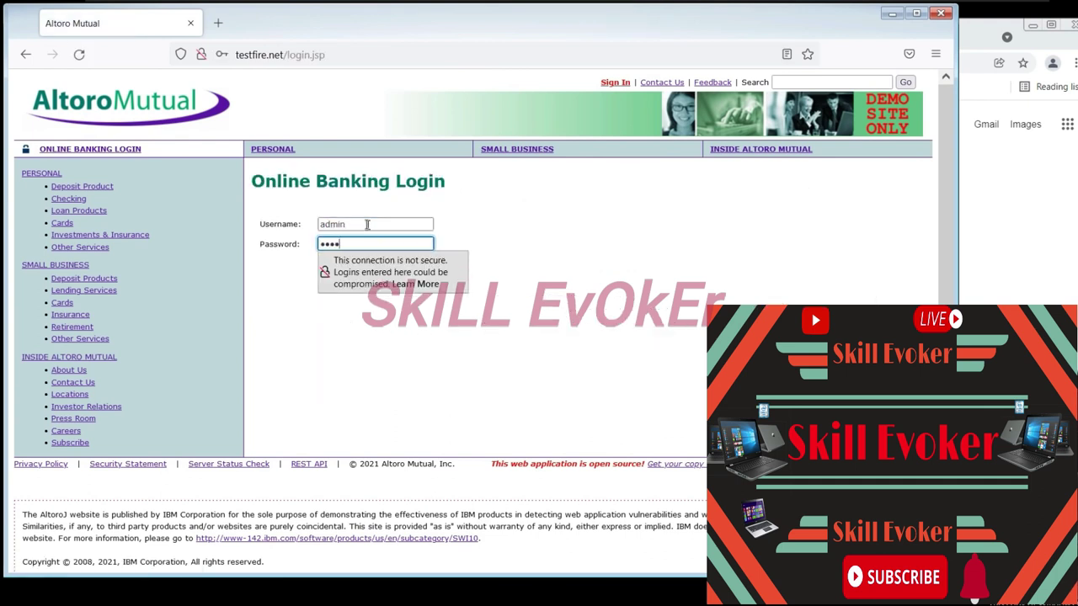
key("Return")
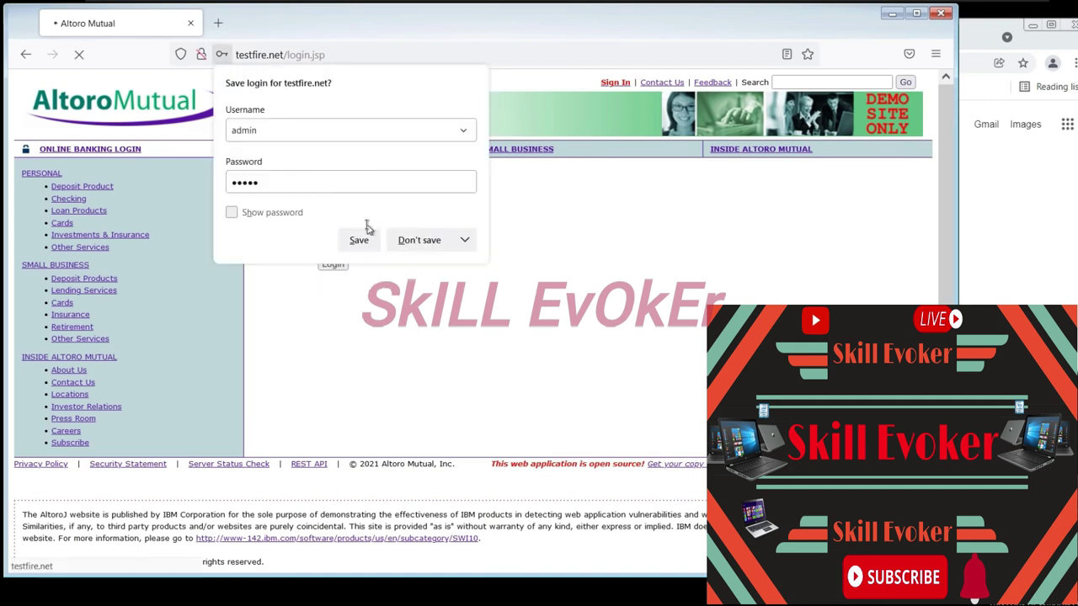
Step: Decline saving the login and open the 800000 Corporate account's history
left_click(411, 240)
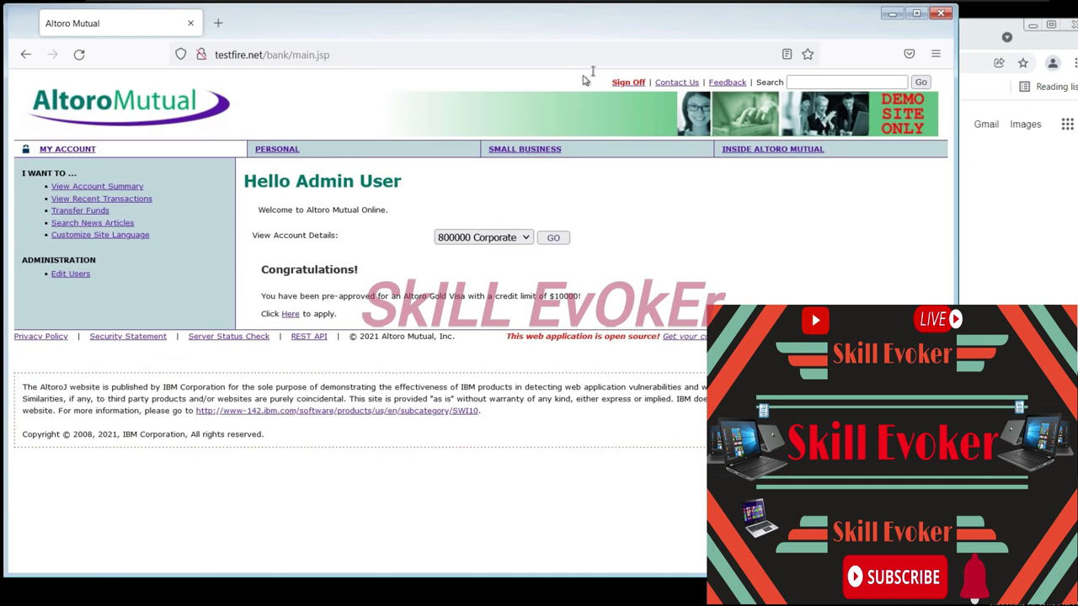
left_click_drag(612, 81, 652, 110)
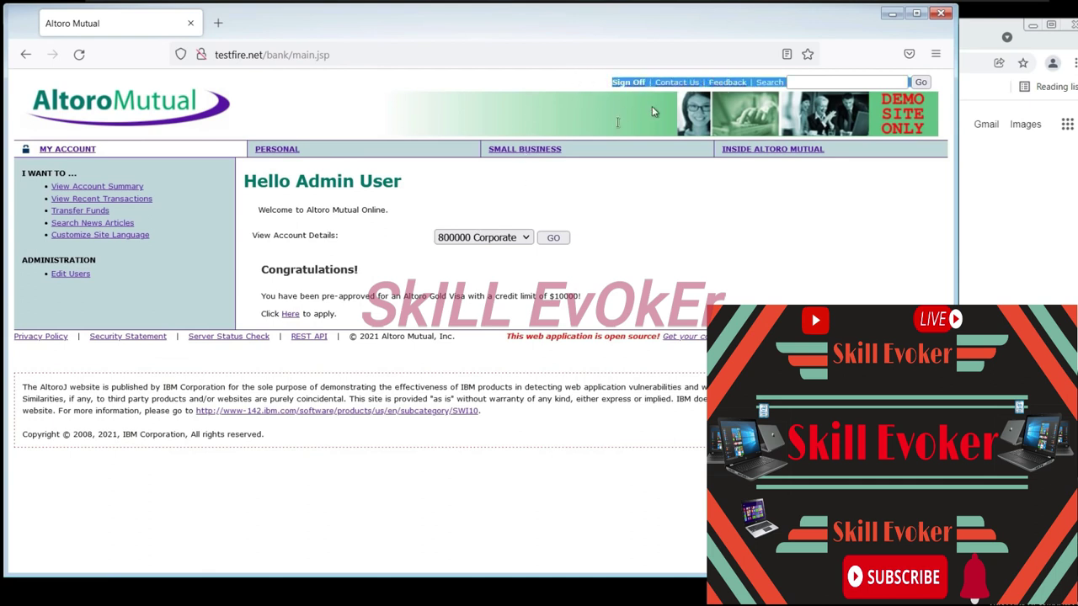
left_click(624, 231)
left_click(553, 238)
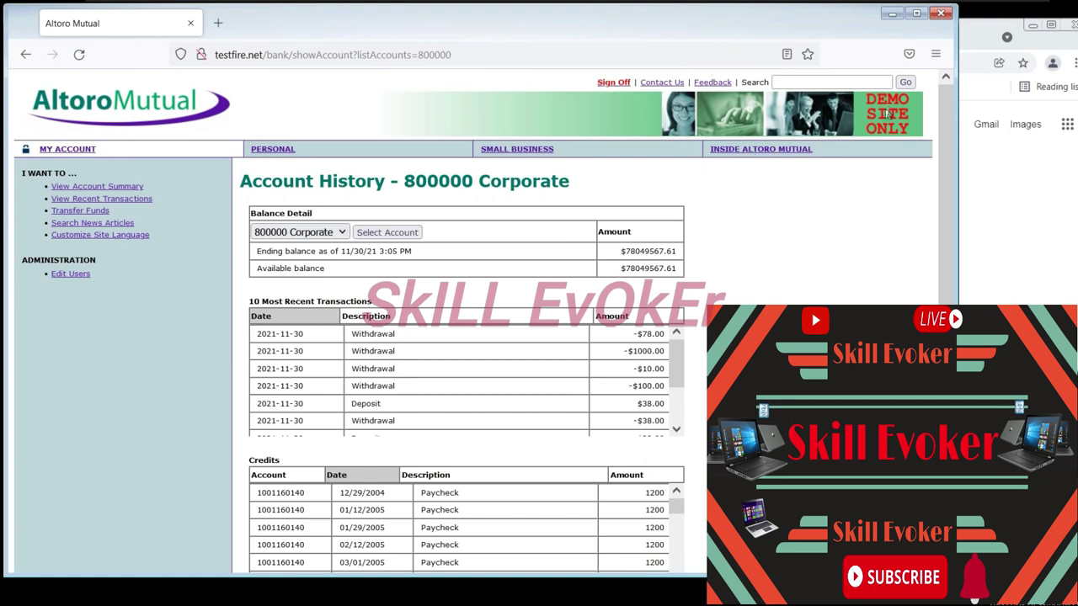
Step: Load the testfire.net home page in Google Chrome
left_click(1001, 190)
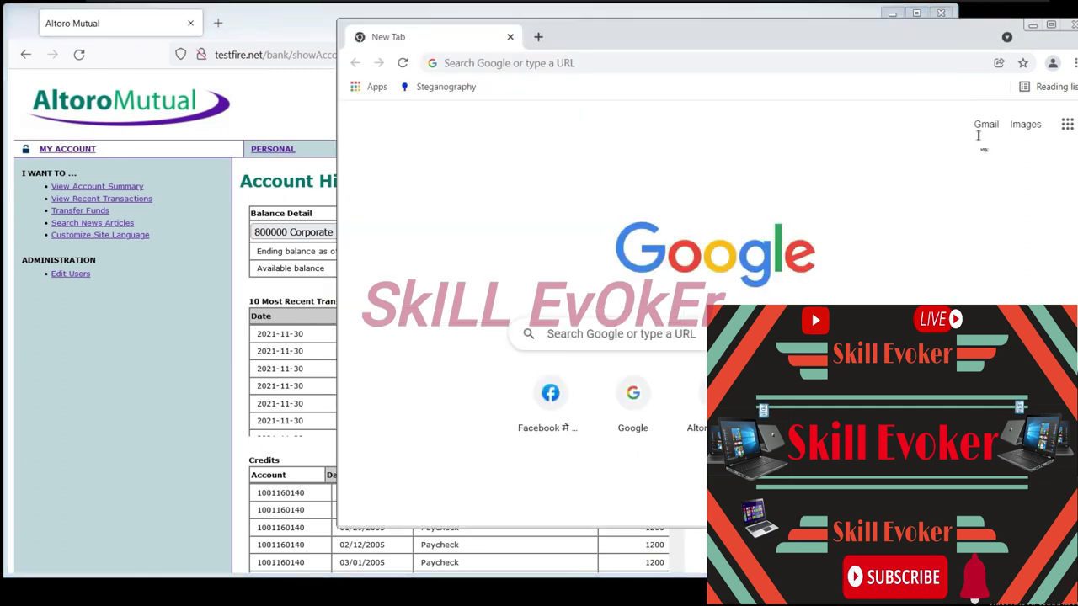
left_click(620, 60)
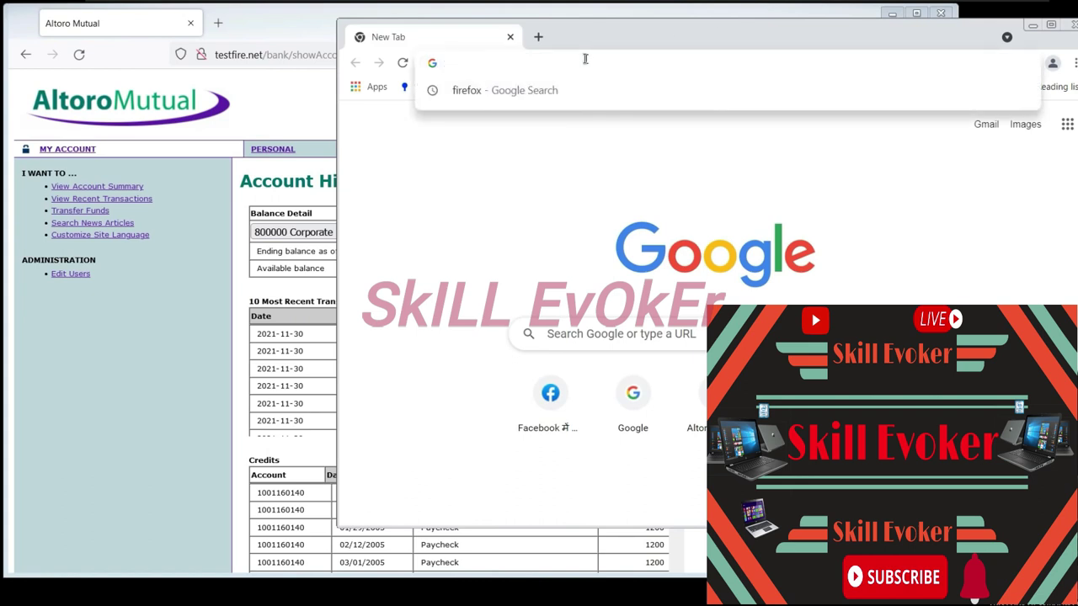
type("test")
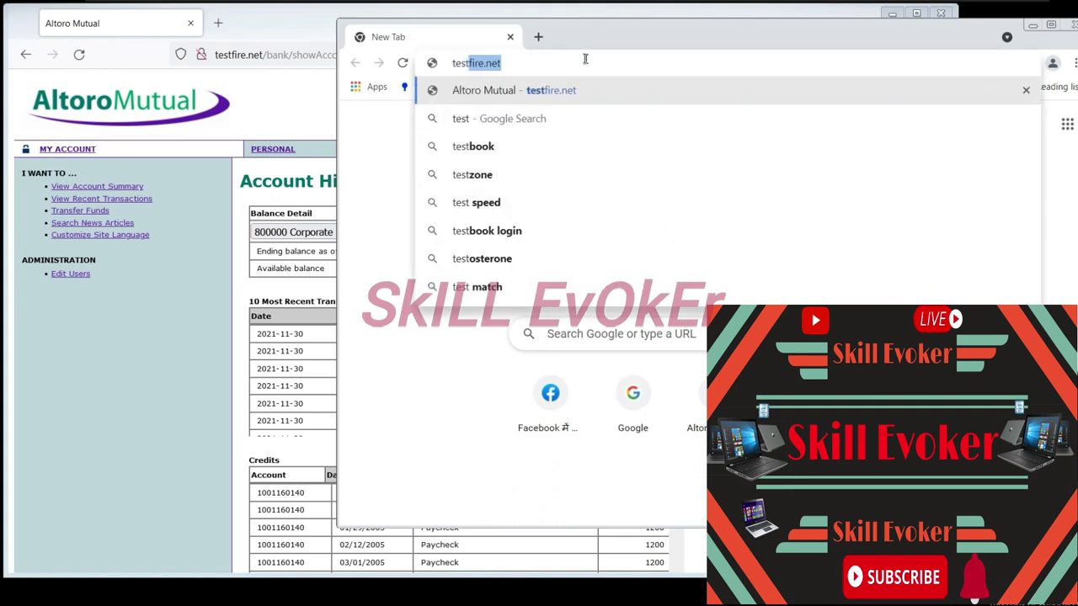
left_click(280, 96)
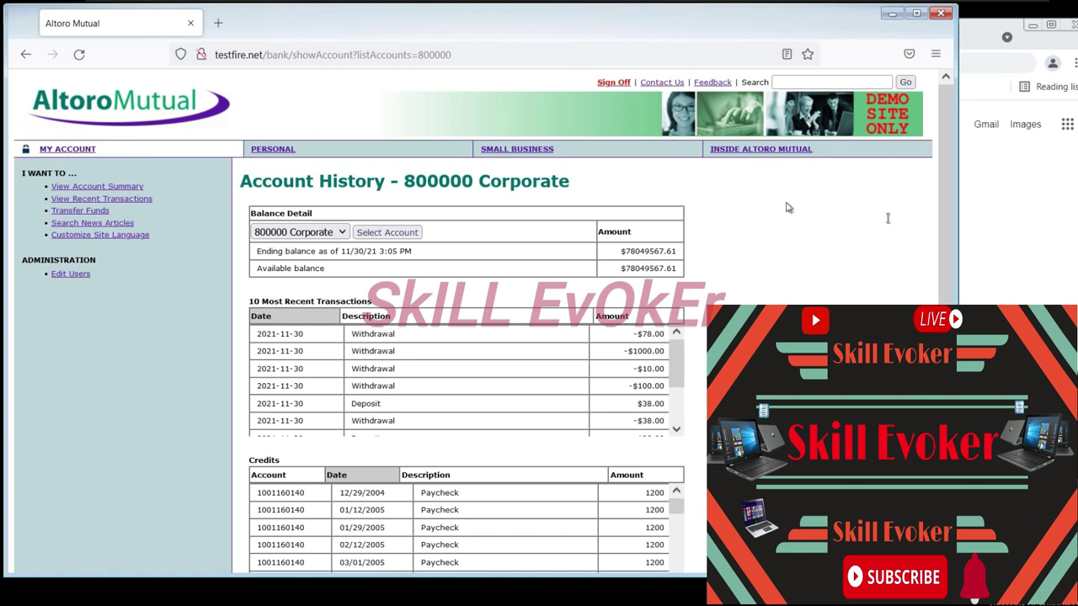
left_click(993, 151)
left_click(769, 62)
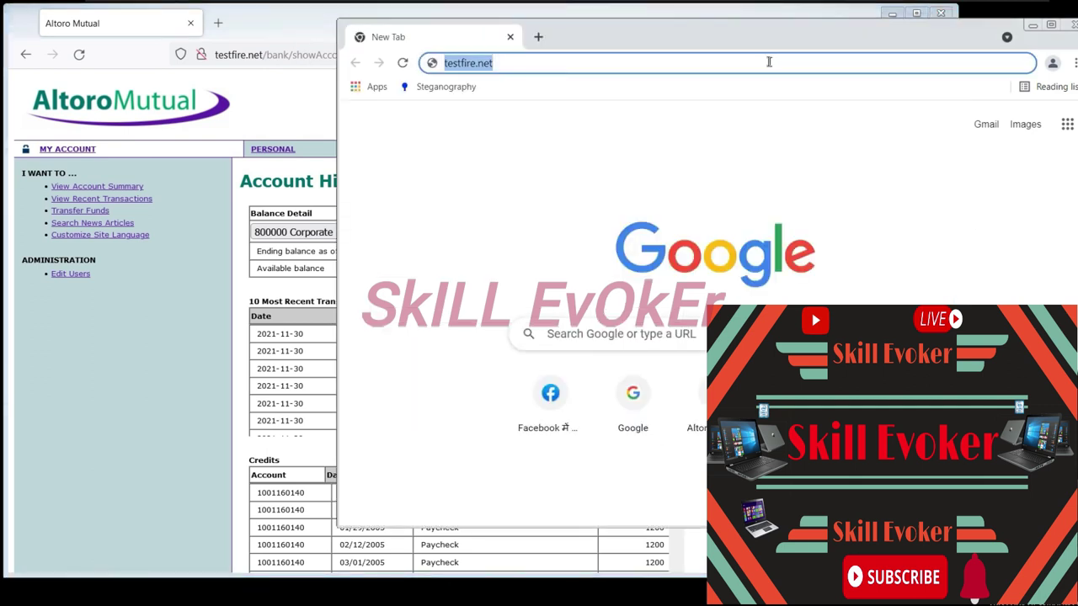
key("Return")
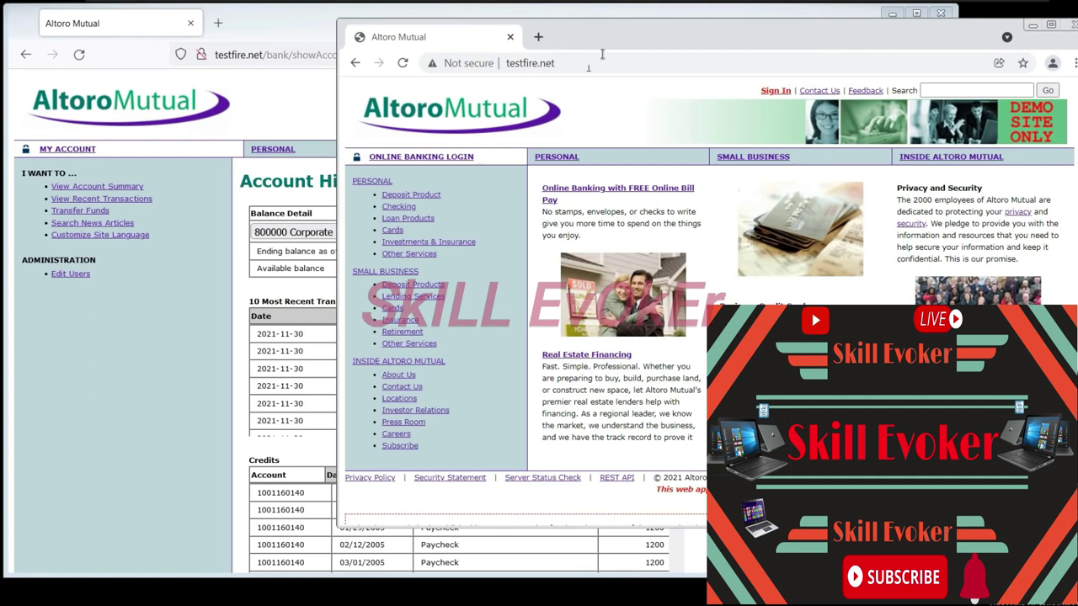
Step: Open Chrome's Online Banking Login page, then bring Firefox's Account History back in front
left_click_drag(660, 33, 627, 35)
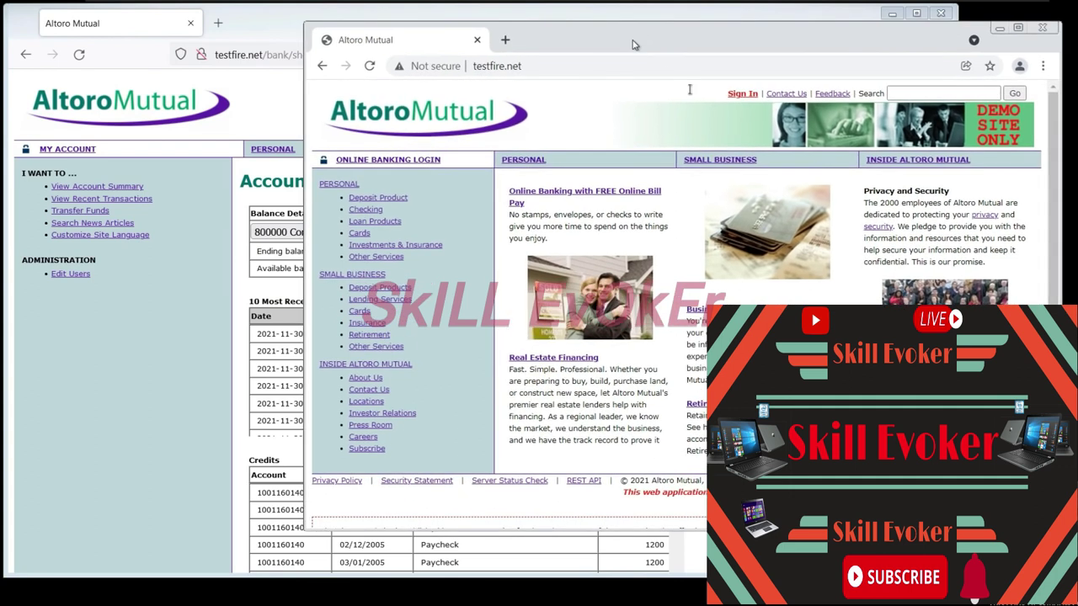
left_click(743, 95)
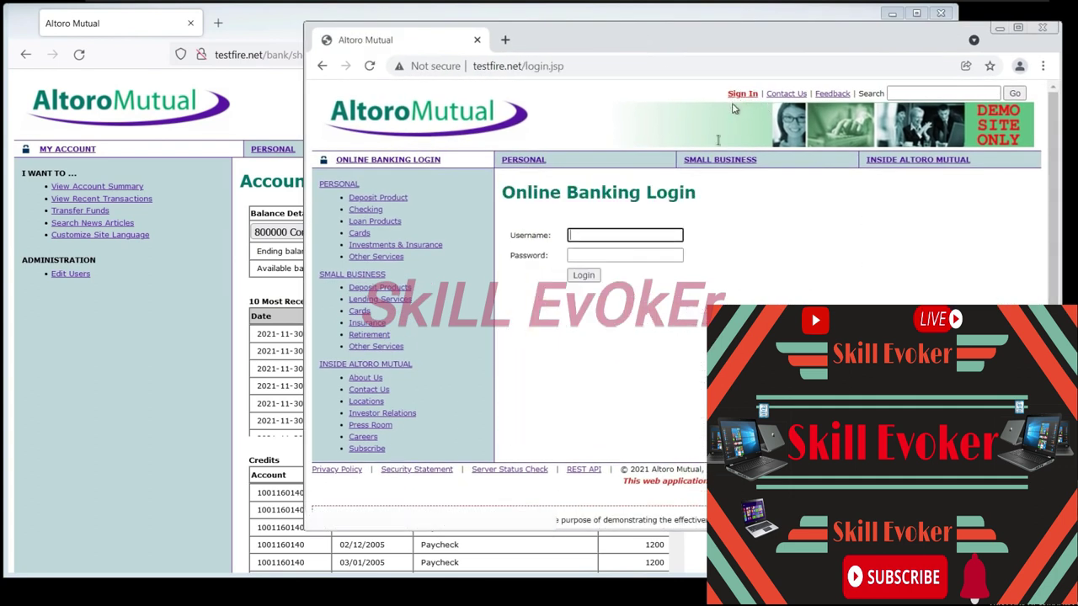
left_click(323, 67)
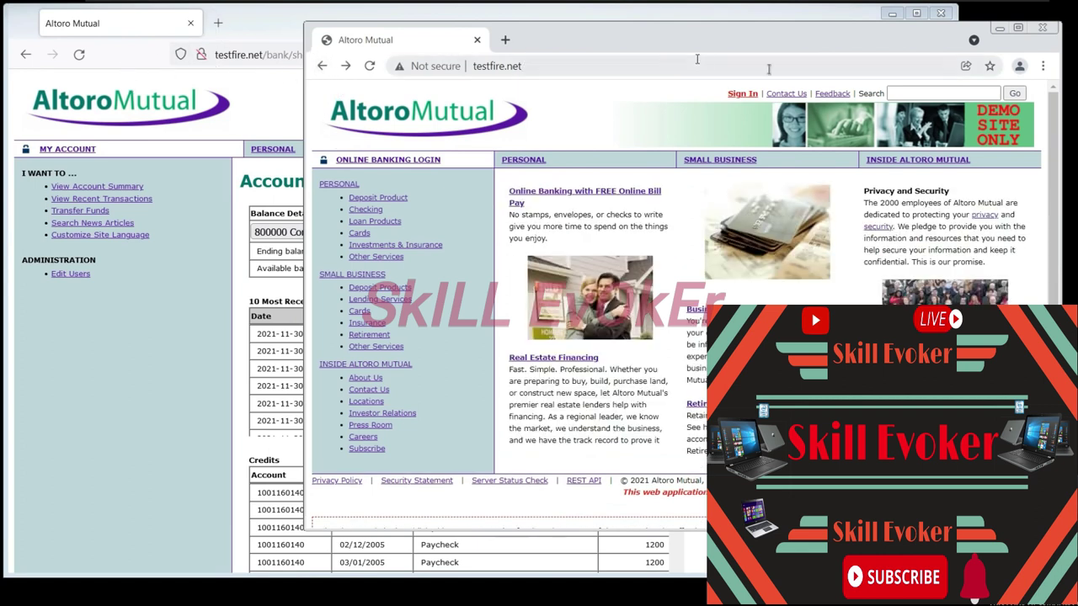
left_click(741, 94)
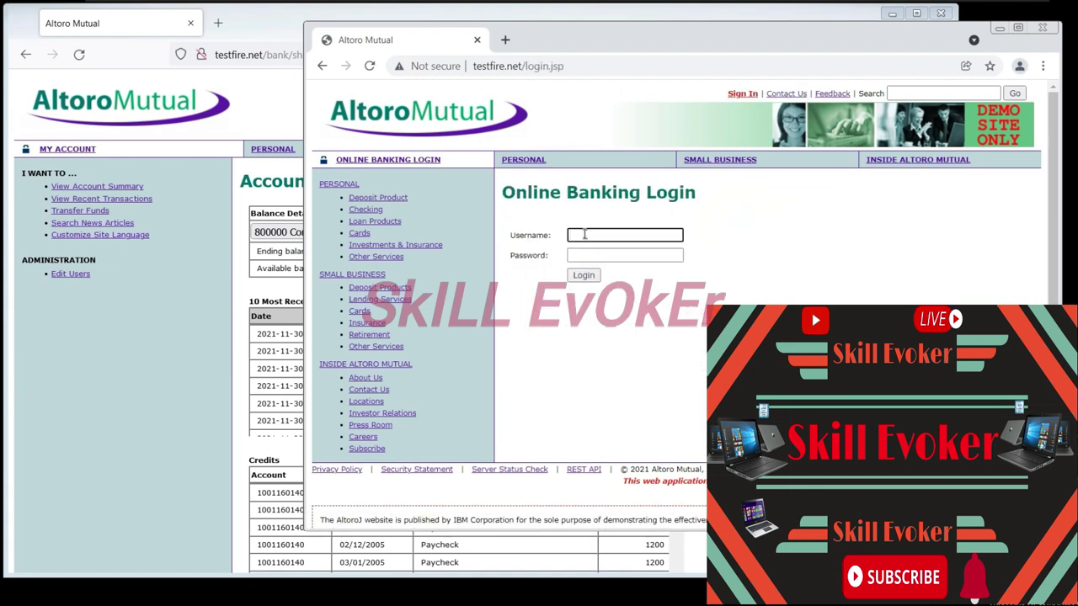
left_click(262, 27)
right_click(789, 211)
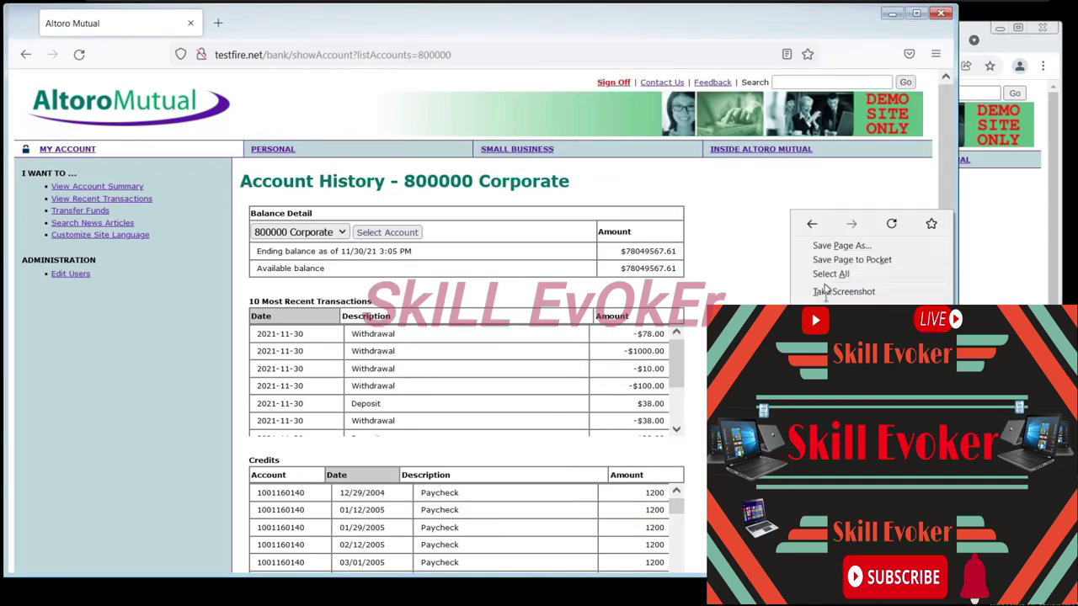
left_click(838, 342)
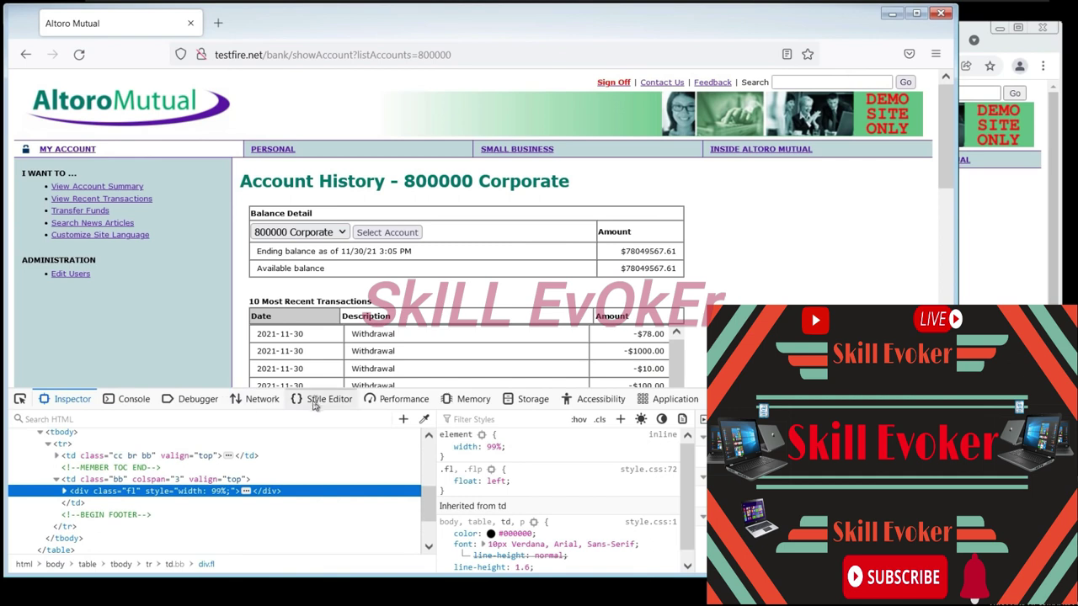
left_click(421, 403)
left_click(458, 403)
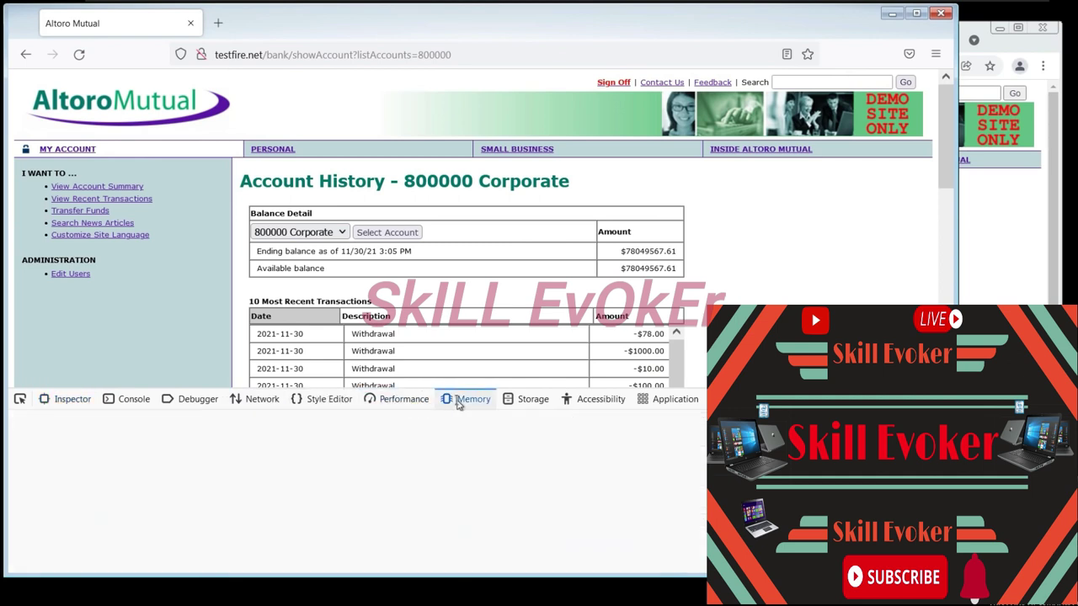
left_click(529, 405)
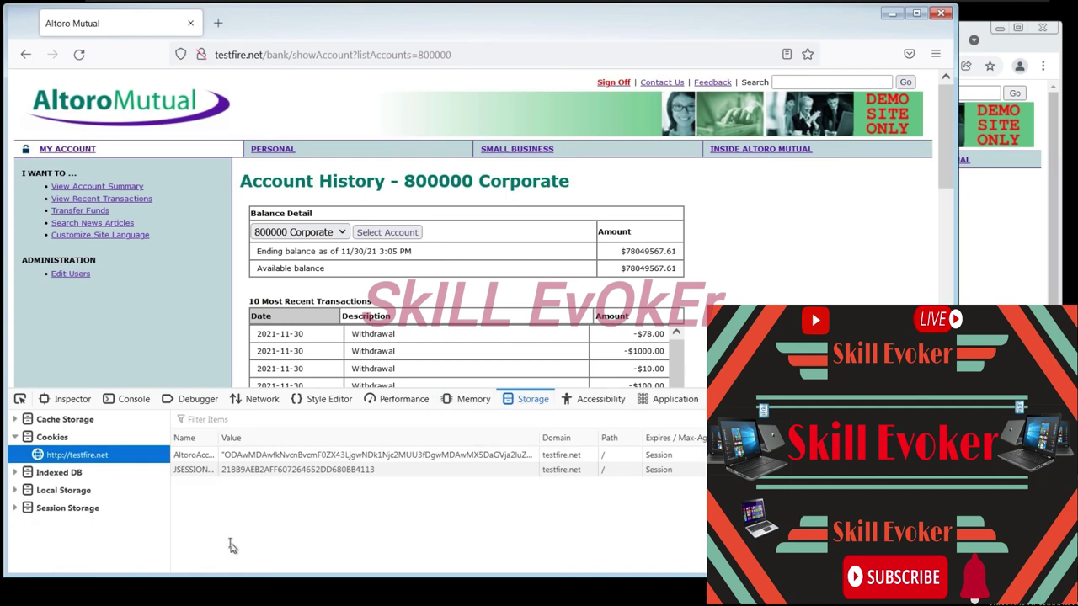
left_click(44, 437)
left_click(61, 456)
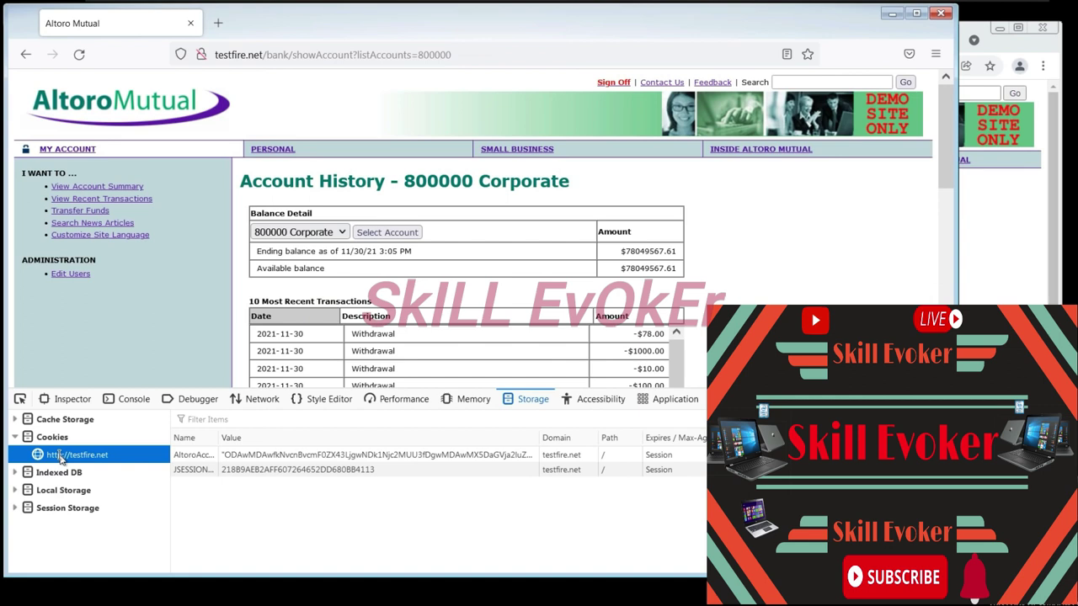
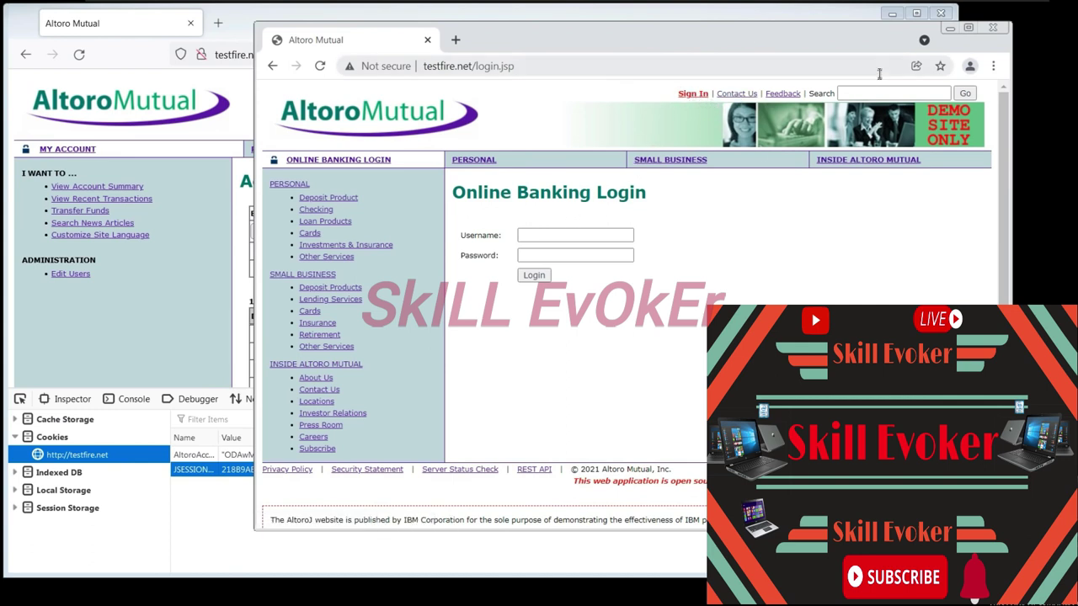
Step: Open Chrome's context menu on a blank area of the testfire.net Altoro Mutual login page
right_click(899, 229)
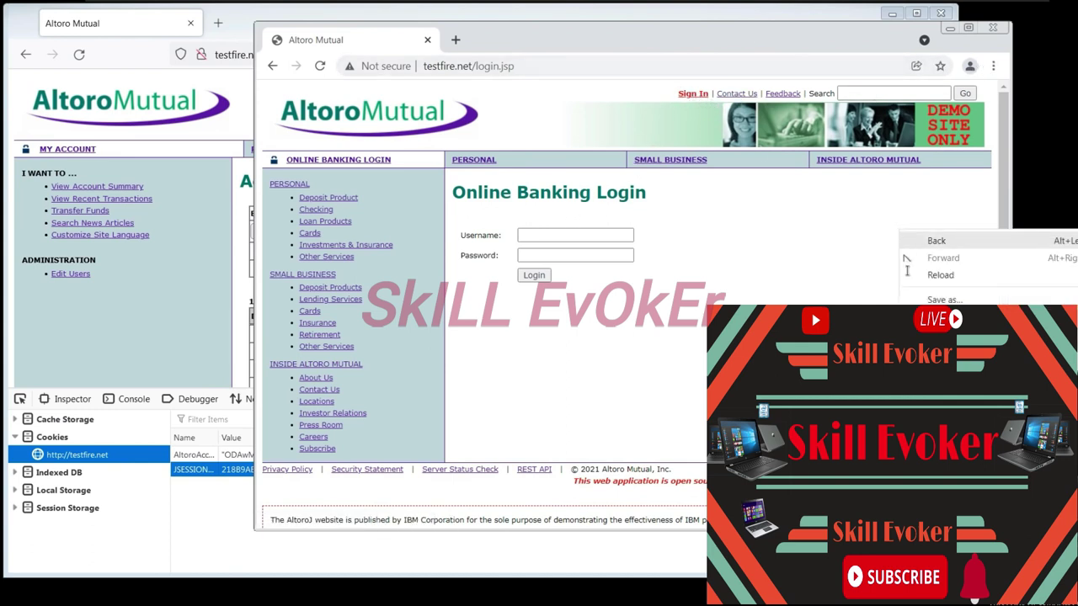
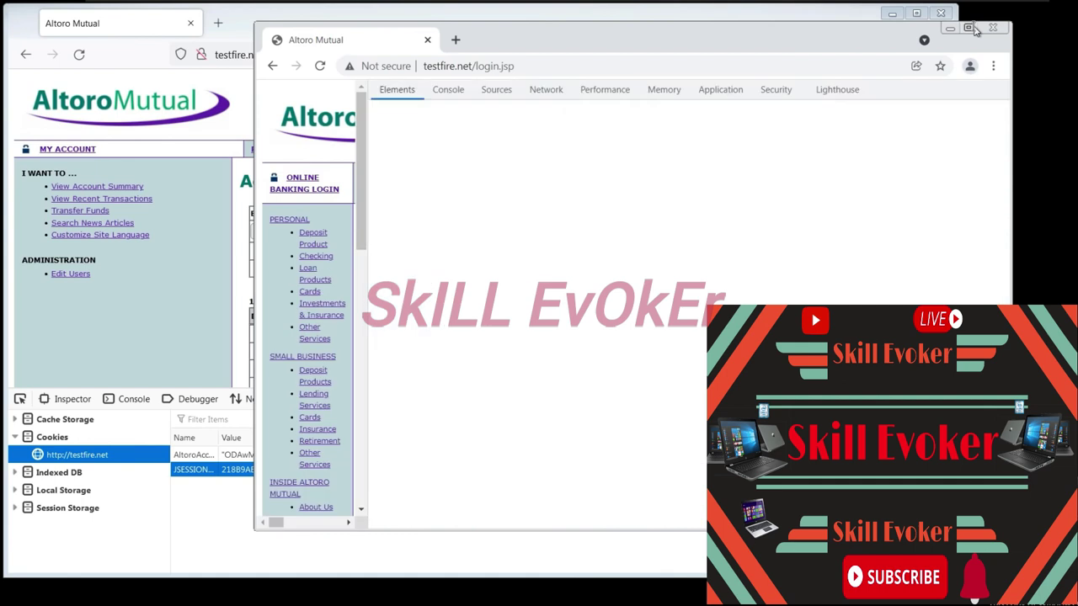
Step: Maximize Chrome, switch DevTools to the Application panel, and widen its sidebar
left_click(969, 28)
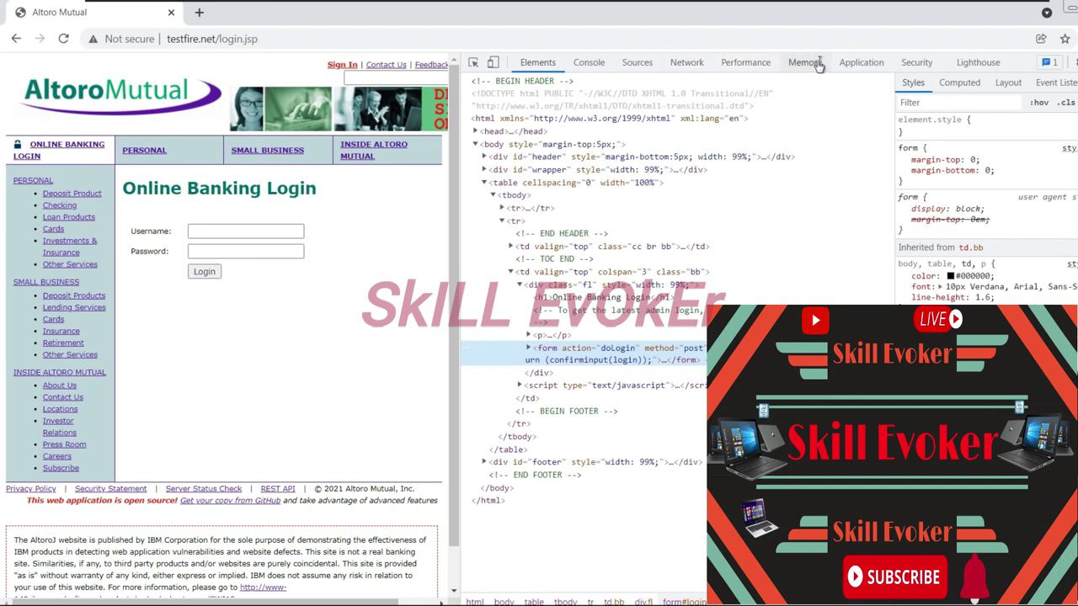
left_click(844, 64)
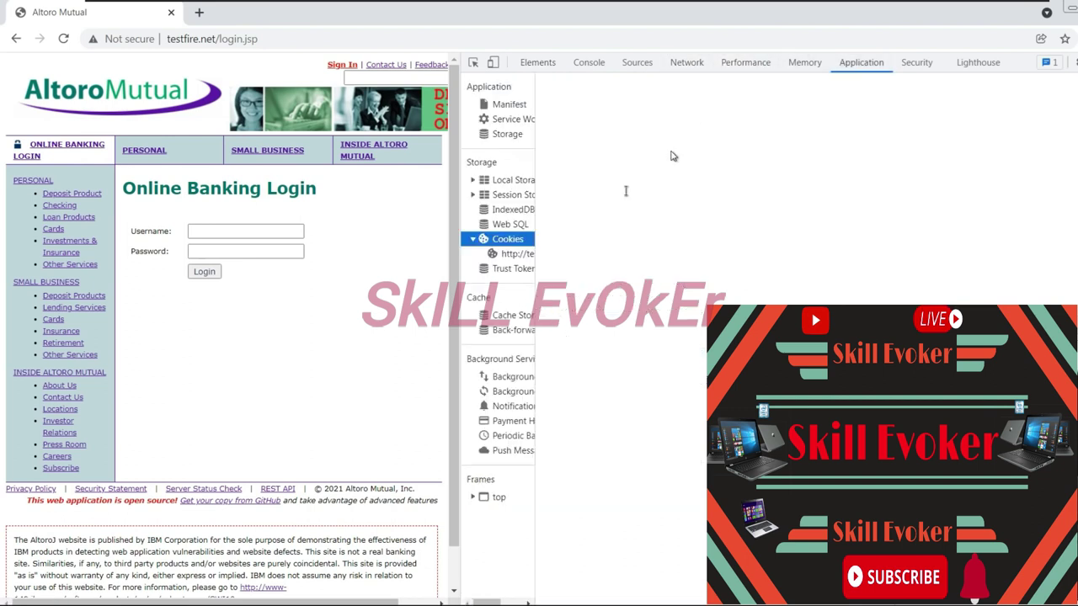
left_click_drag(538, 201, 643, 203)
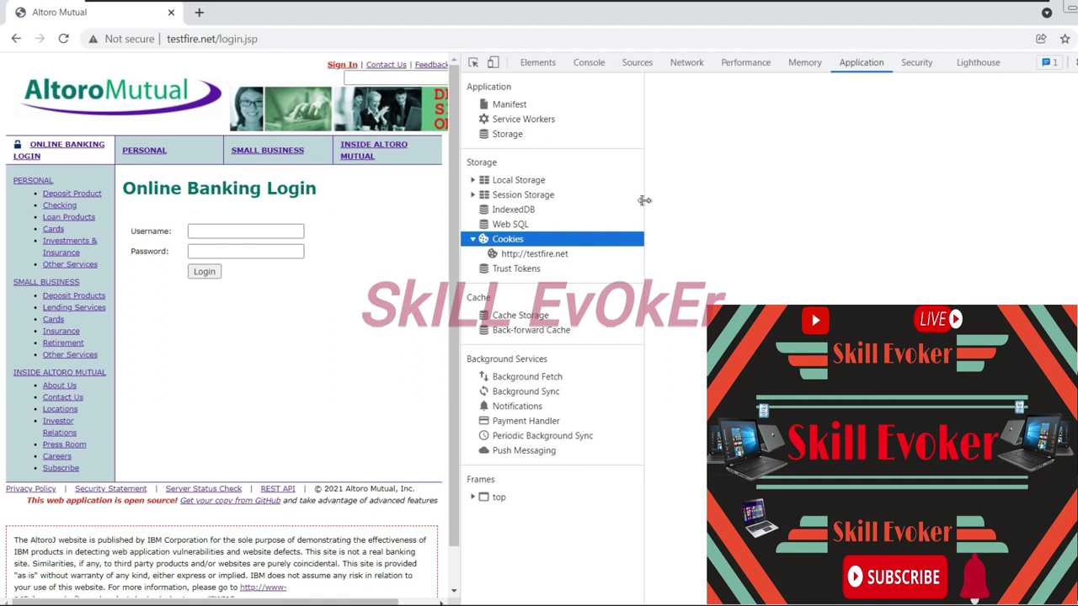
left_click(505, 122)
left_click(505, 135)
left_click(510, 179)
left_click(511, 195)
double_click(512, 195)
left_click(513, 209)
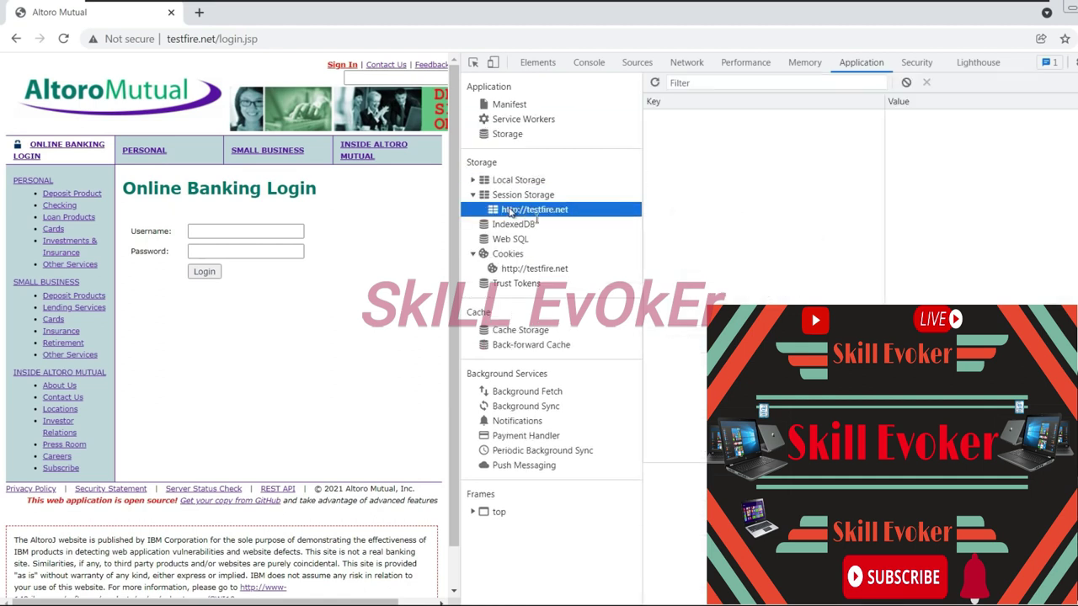
left_click(686, 137)
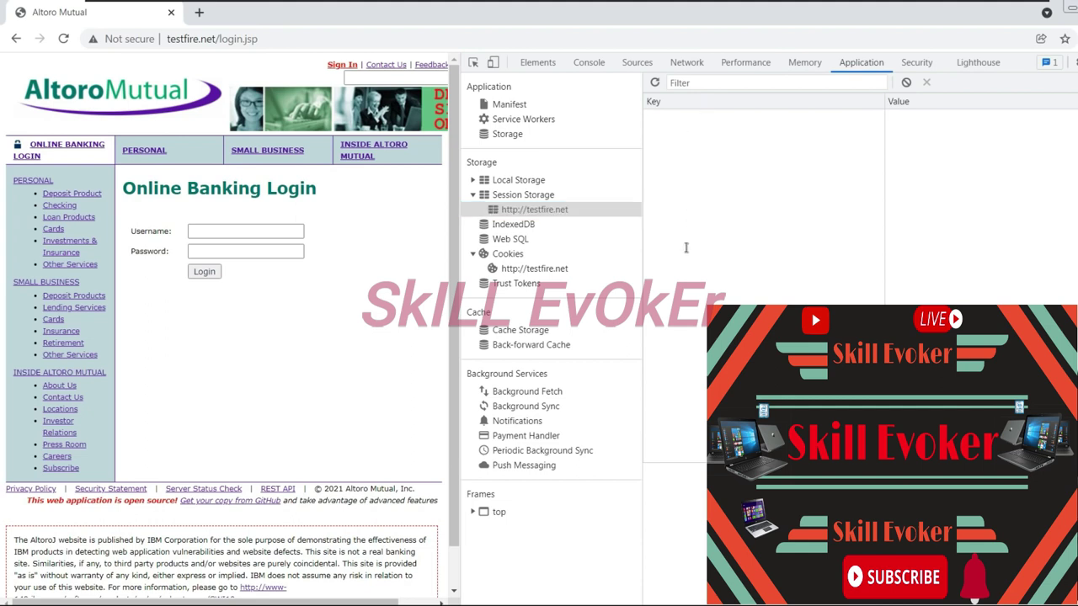
left_click(510, 255)
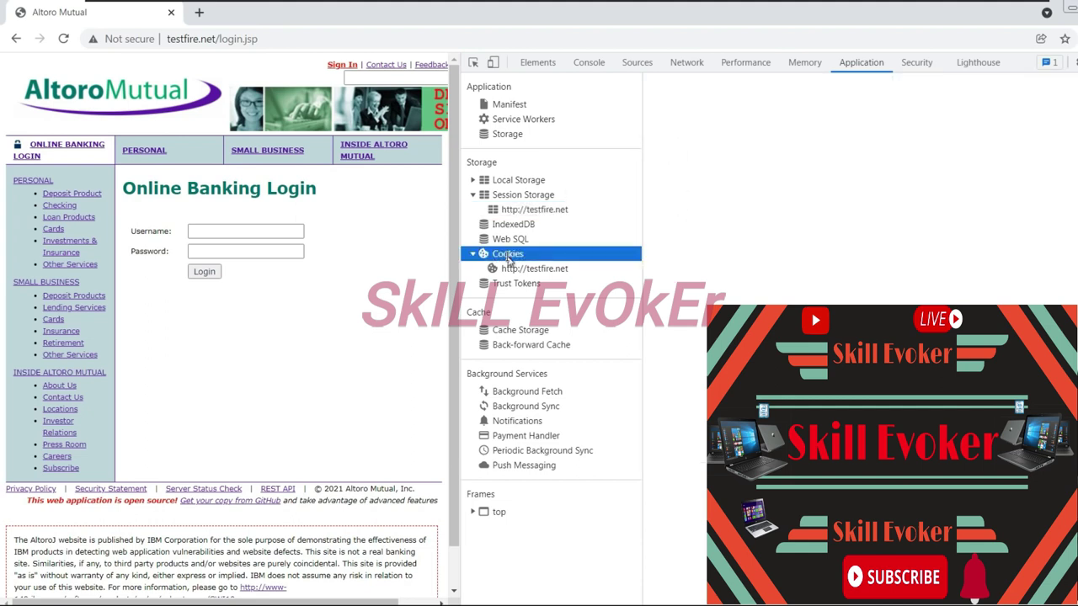
left_click(530, 268)
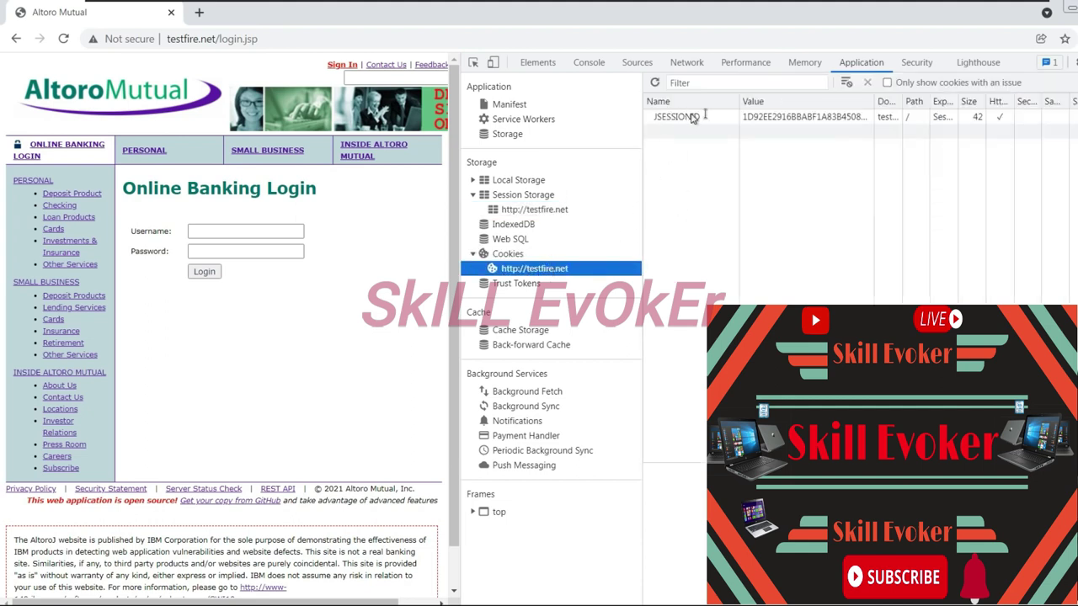
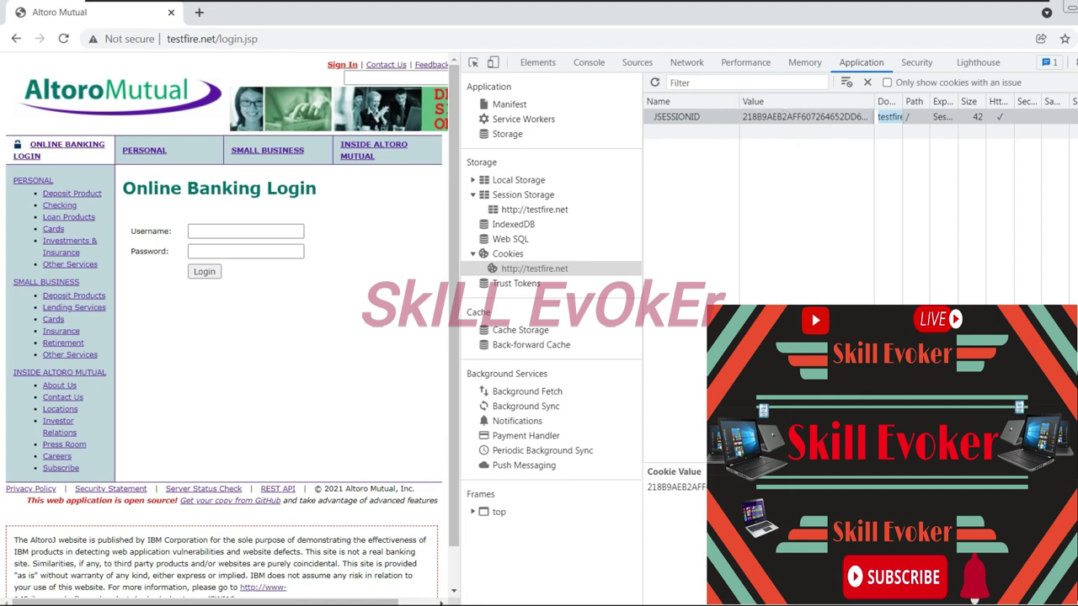
Step: Close DevTools and reload testfire.net so the injected JSESSIONID cookie shows Sign Off and My Account
key("F12")
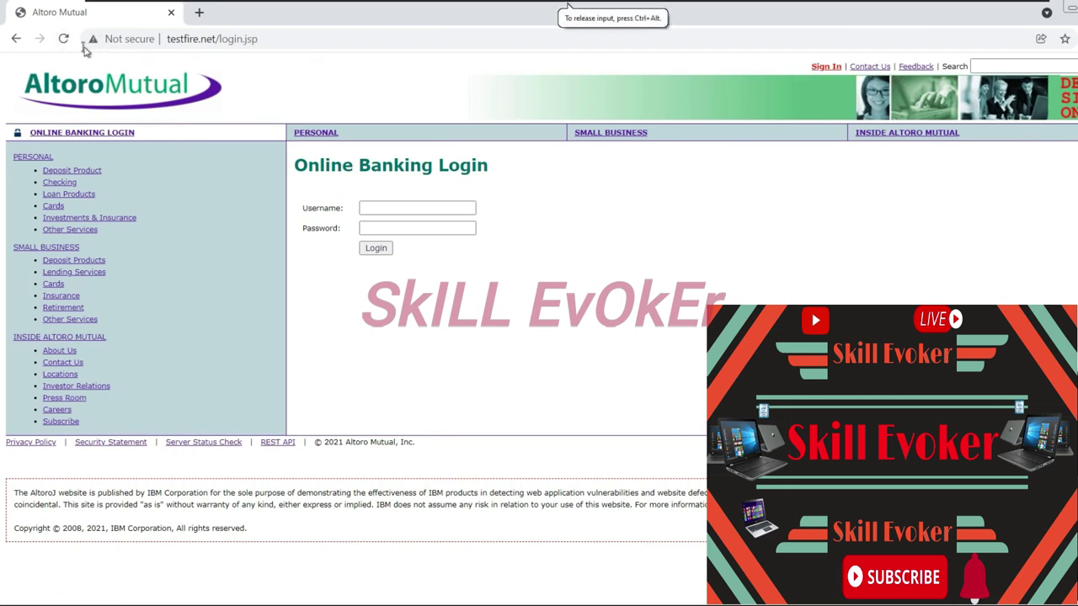
left_click(65, 39)
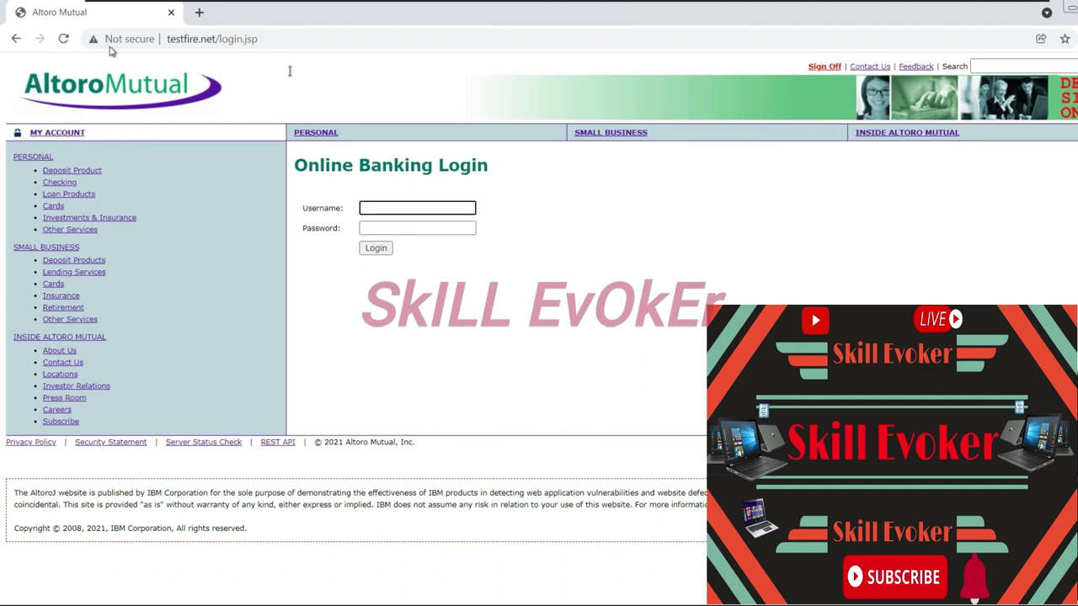
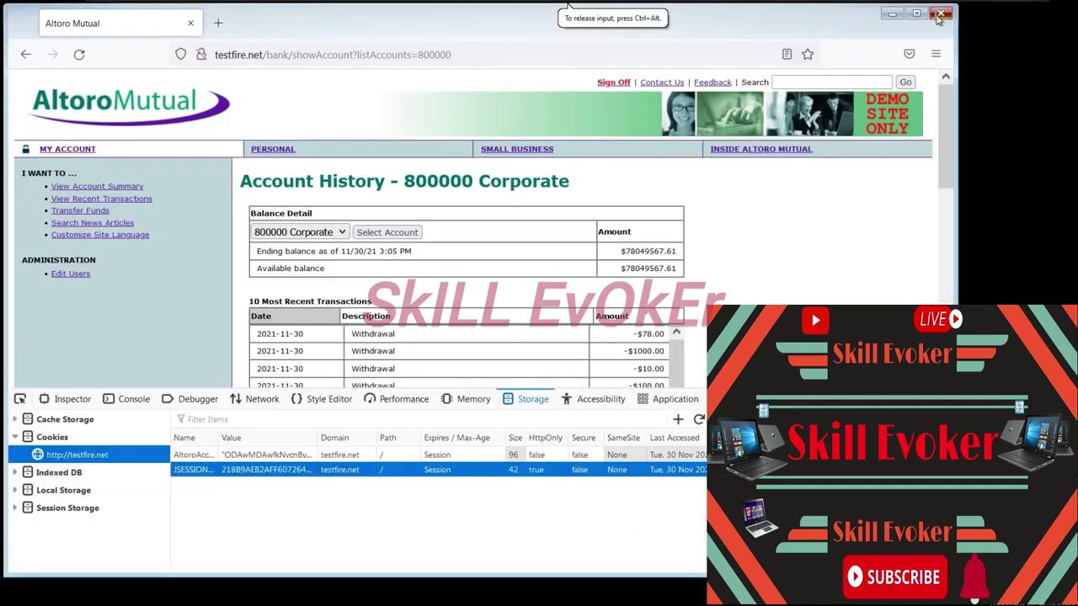
Step: Close the Firefox window on the testfire.net account page, then scroll the course PDF to Topic 11: DoS Attack
left_click(934, 18)
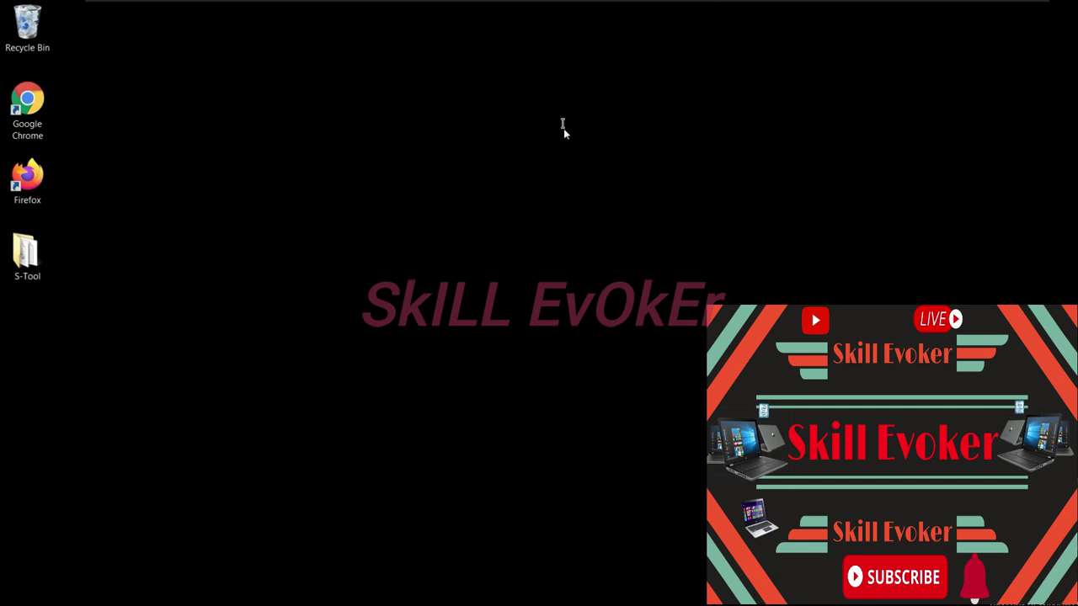
mouse_move(656, 3)
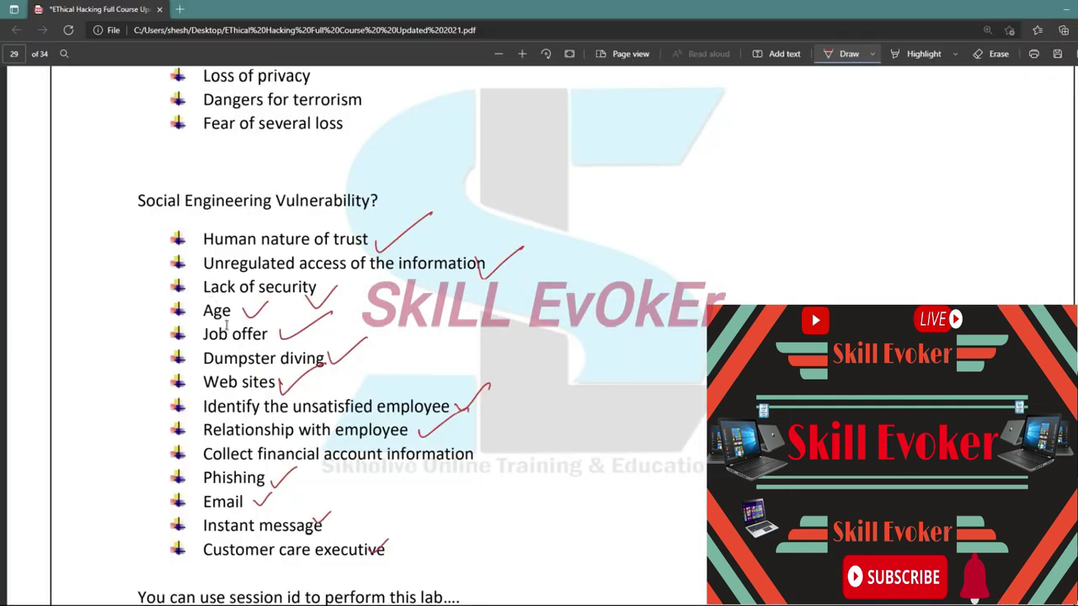
scroll(227, 329, "down", 5)
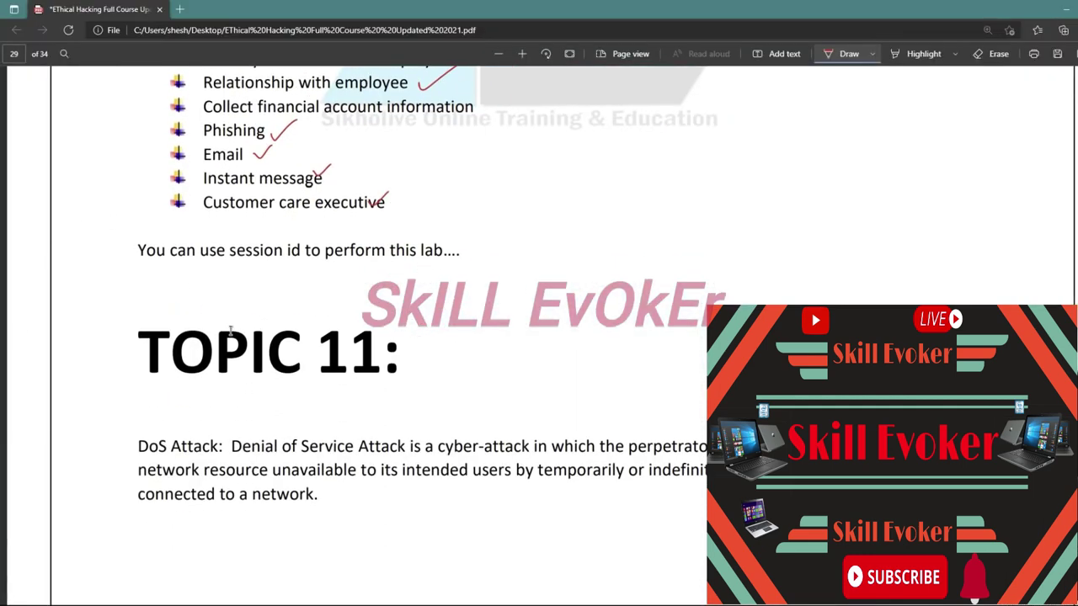